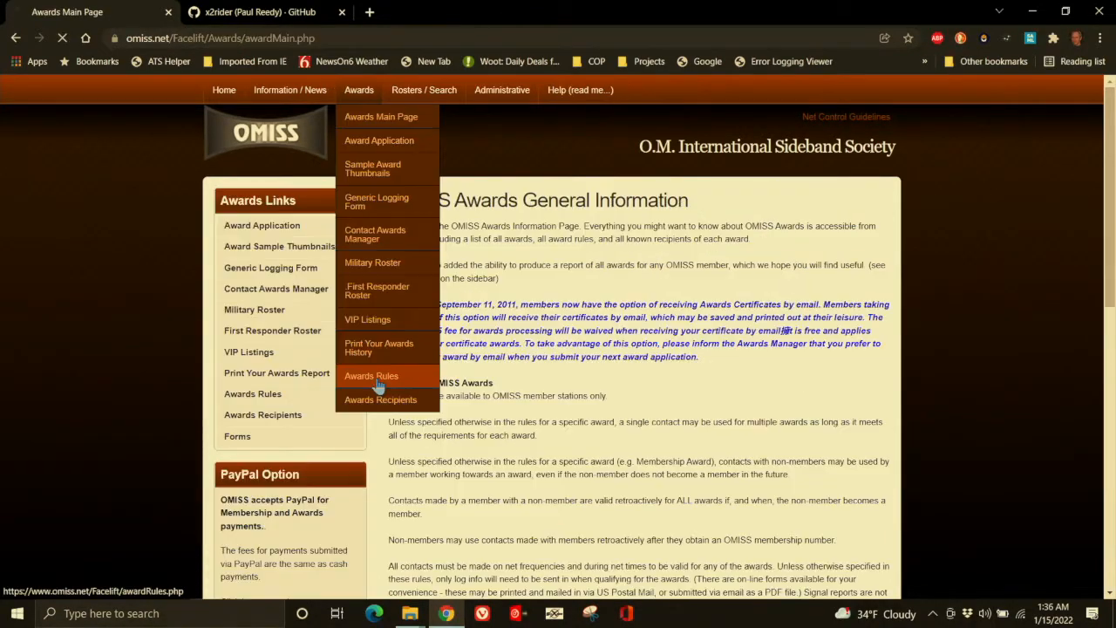
Open the Awards Rules page of the OMISS site and look through the listed awards
left_click(458, 373)
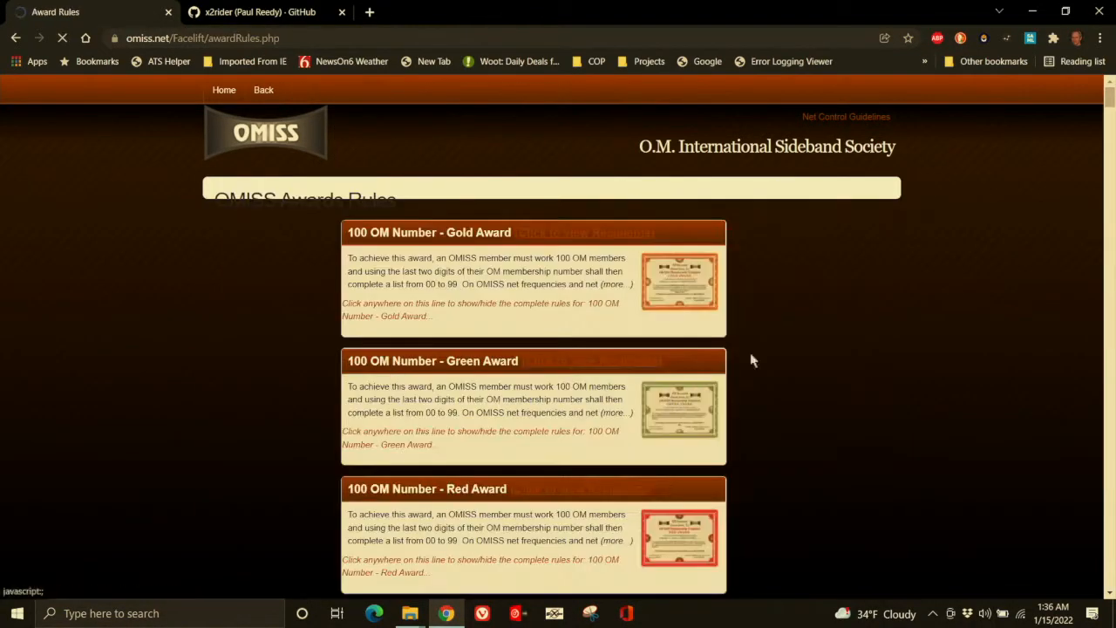
scroll(965, 358, "down", 3)
mouse_move(1109, 116)
left_mouse_down()
mouse_move(1111, 375)
mouse_move(1091, 518)
mouse_move(1105, 580)
mouse_move(1090, 349)
mouse_move(1098, 105)
left_mouse_up()
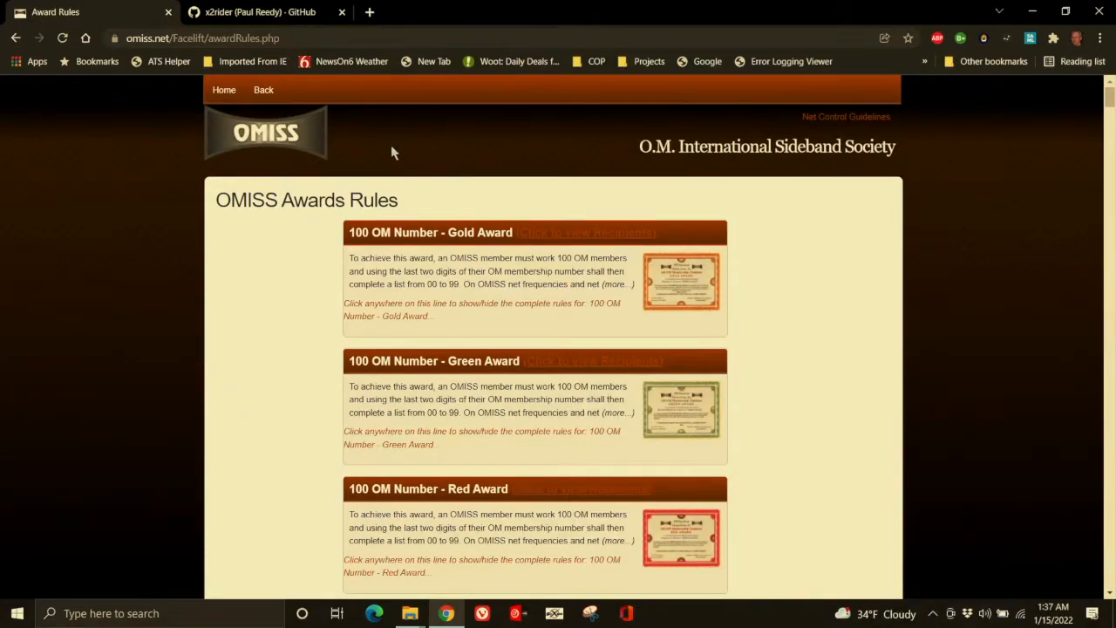
Return to the OMISS home page and open the Roster Search page
left_click(227, 93)
mouse_move(474, 94)
left_click(468, 125)
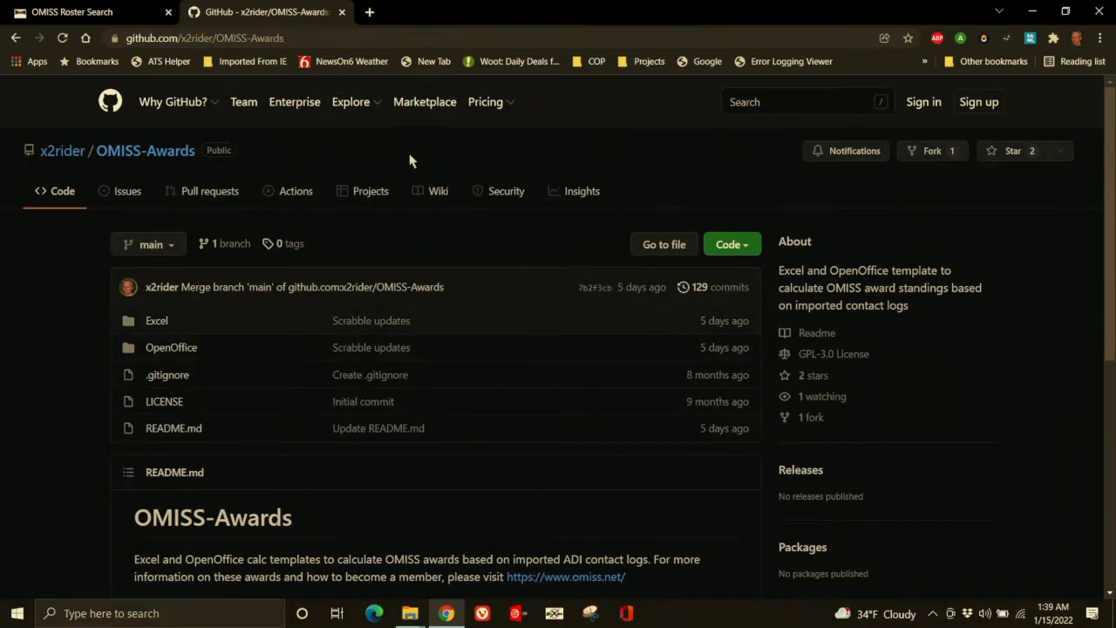
Download OMISS-Awards-Template.ods from the OMISS-Awards repository's OpenOffice folder into the OMISS folder on the Desktop
left_click(171, 349)
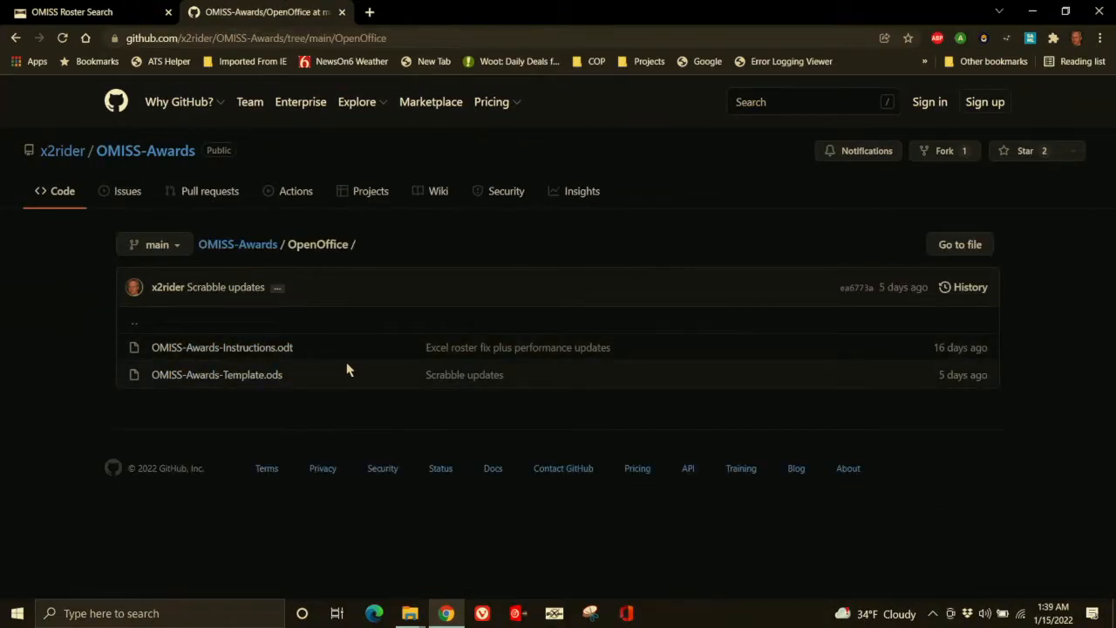
left_click(239, 384)
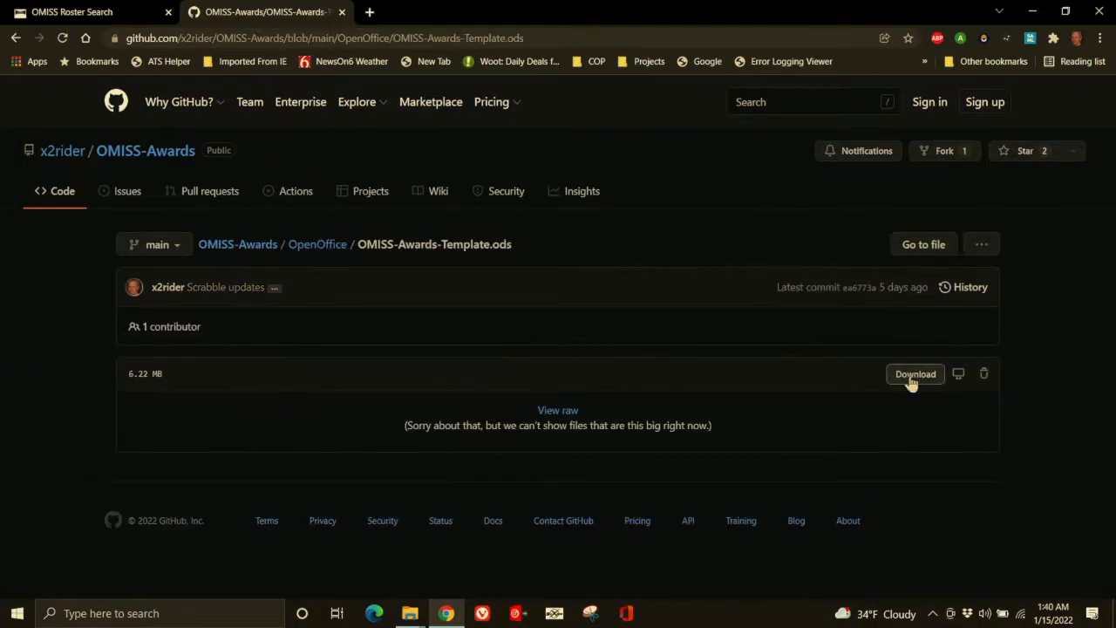
left_click(911, 381)
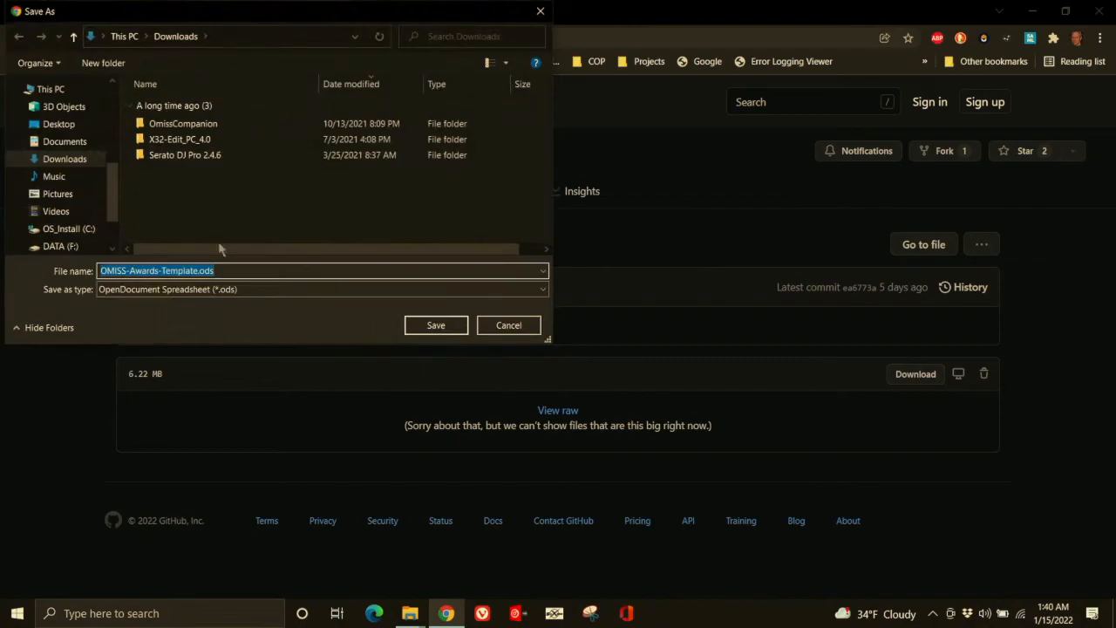
left_click(74, 127)
double_click(157, 109)
left_click(429, 328)
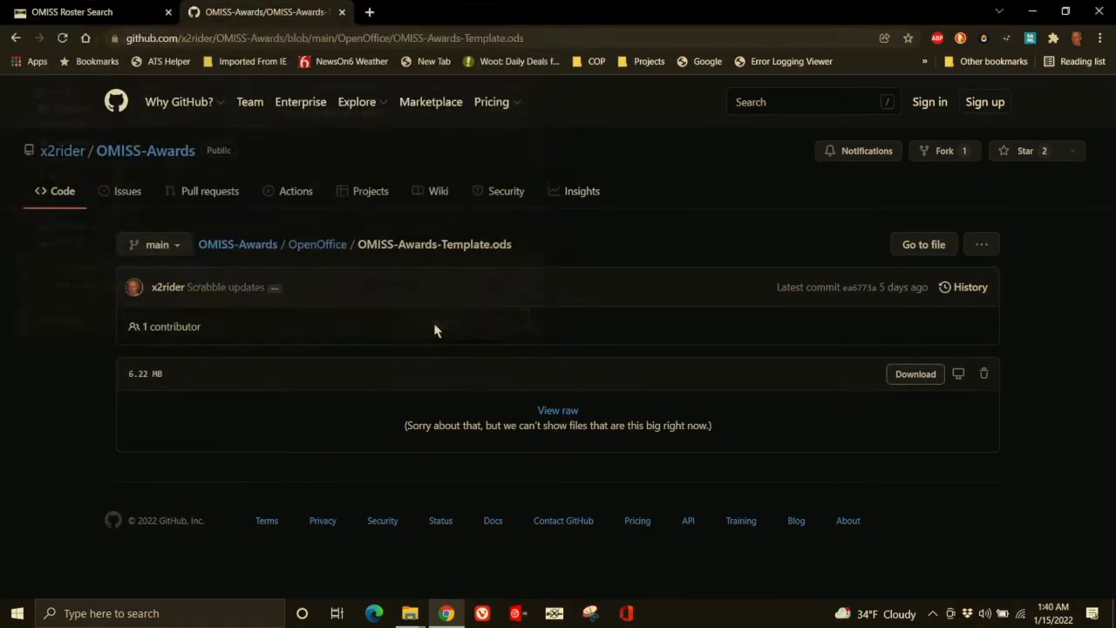
Download OMISS-Awards-Template.xlsm from the repository's Excel folder into the same OMISS folder
left_click(256, 251)
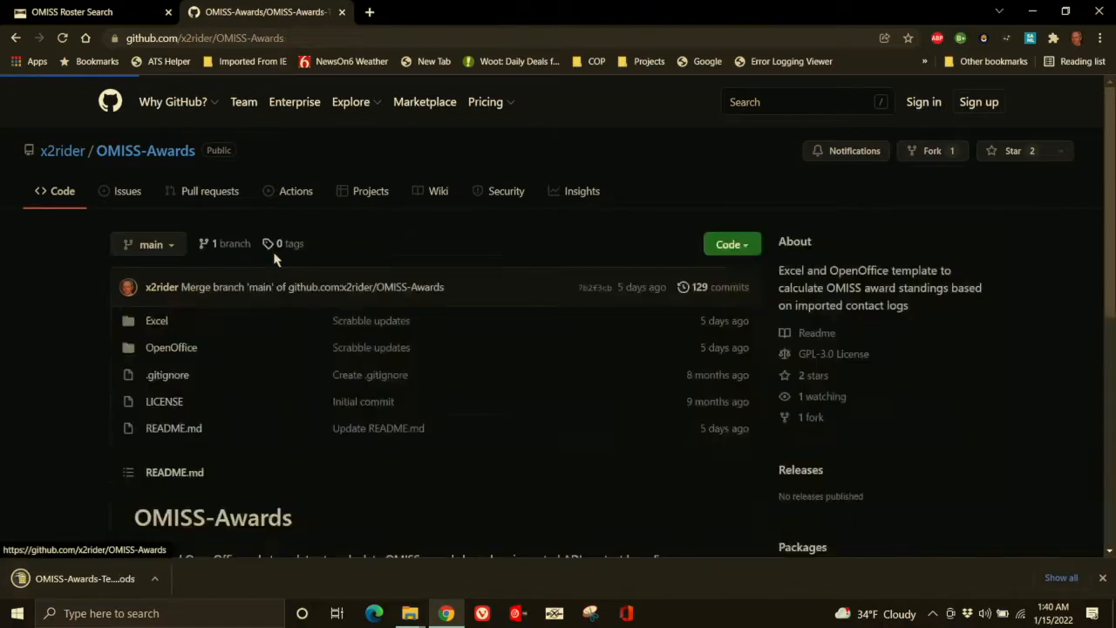
left_click(150, 321)
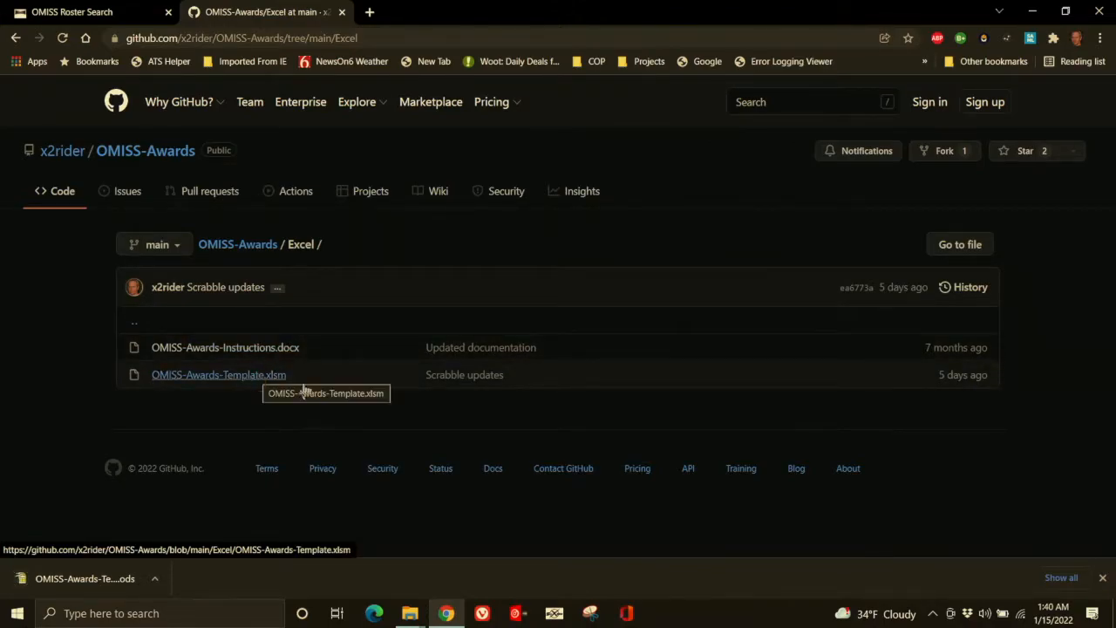
left_click(226, 377)
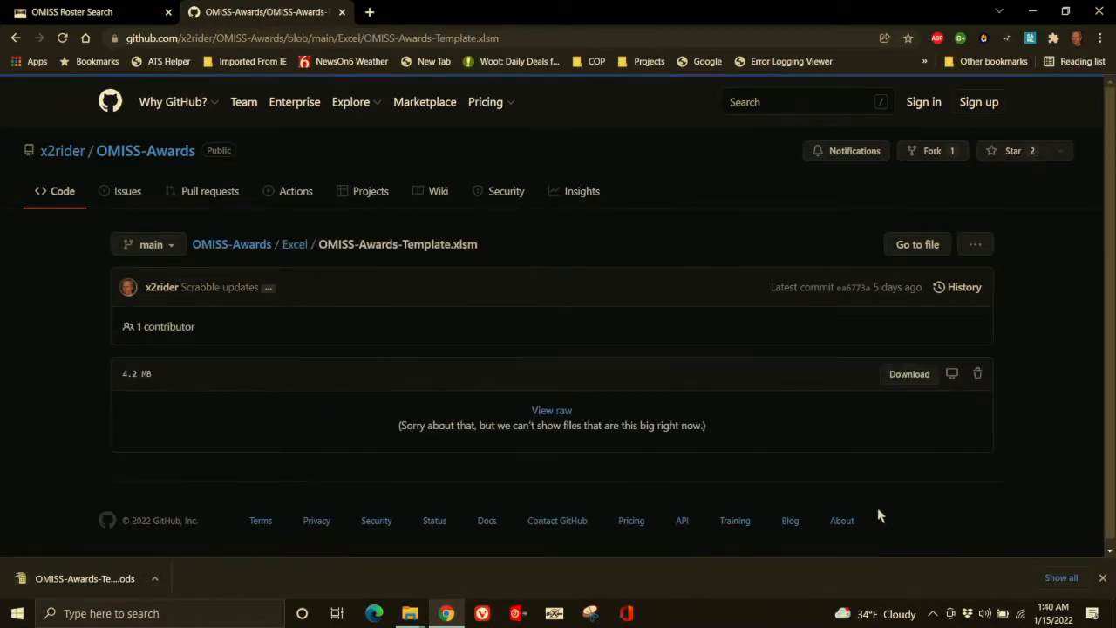
left_click(907, 382)
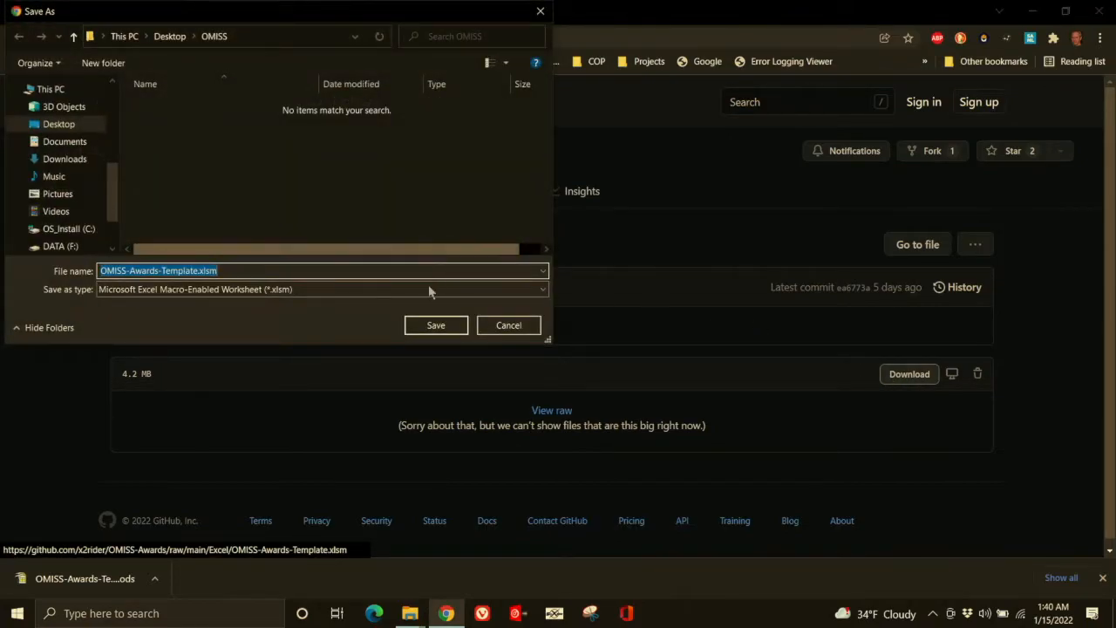
left_click(433, 326)
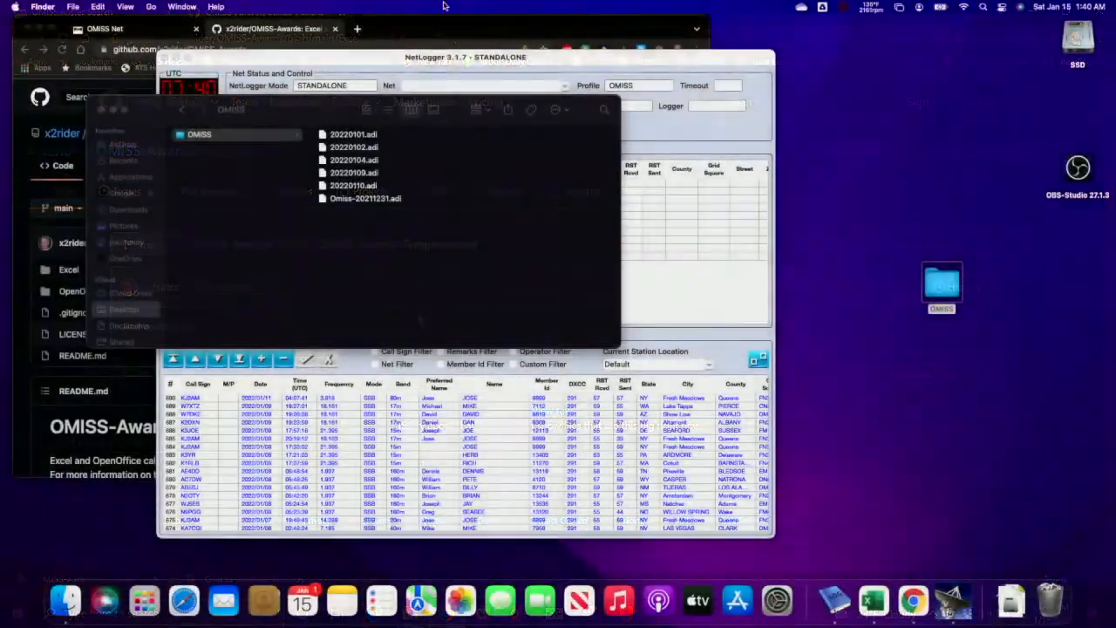
Switch to Chrome on the Mac and download the OpenOffice template OMISS-Awards-Template.ods into the Desktop's OMISS folder
left_click(428, 34)
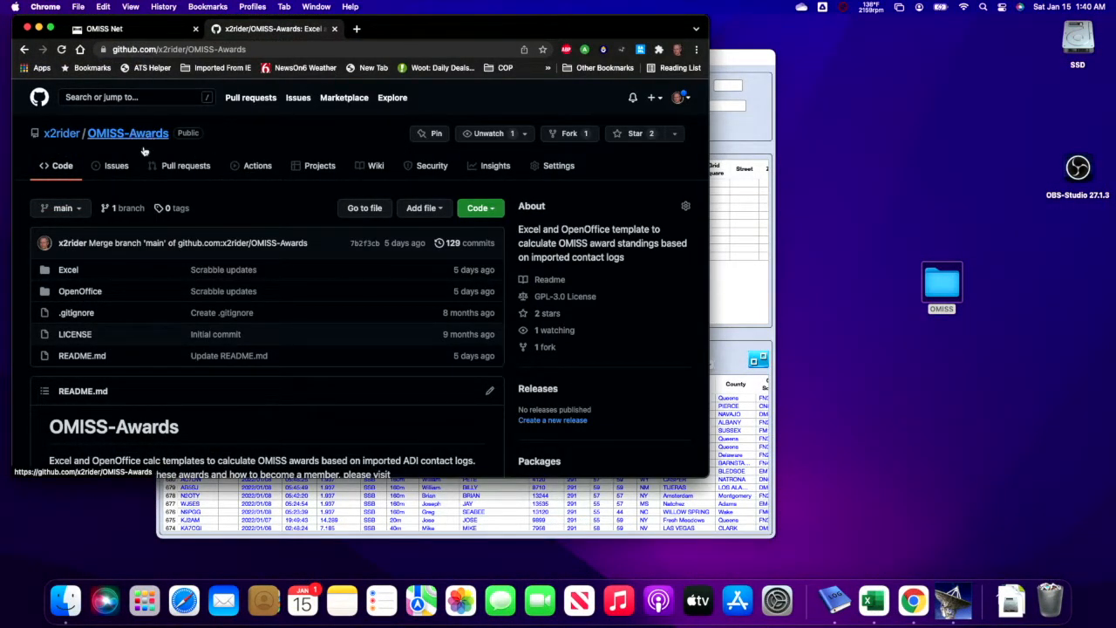
left_click(87, 291)
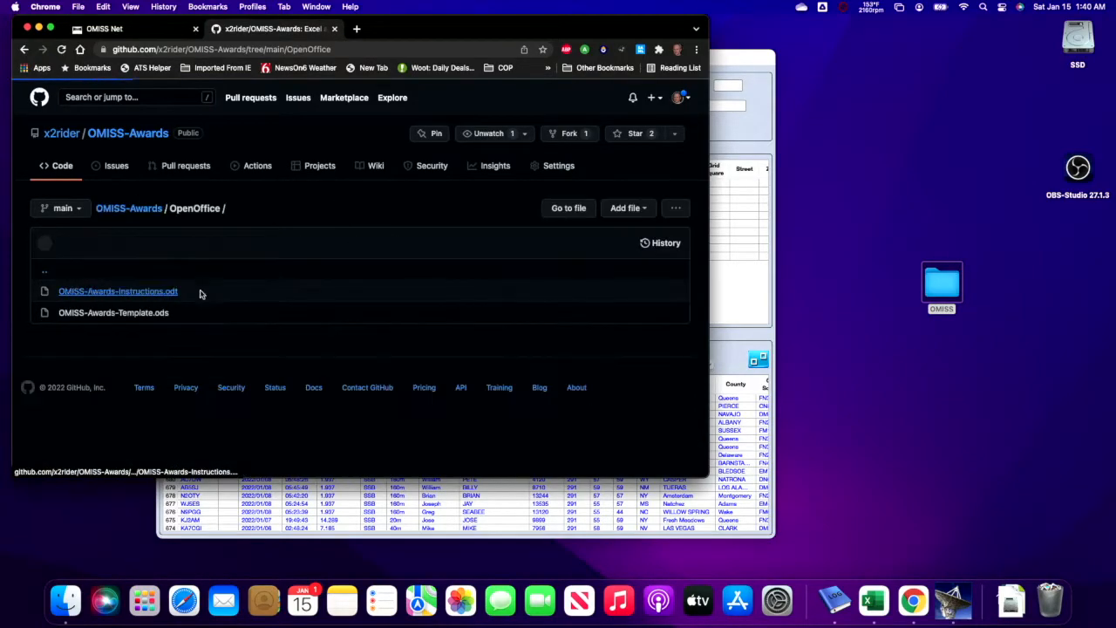
left_click(142, 312)
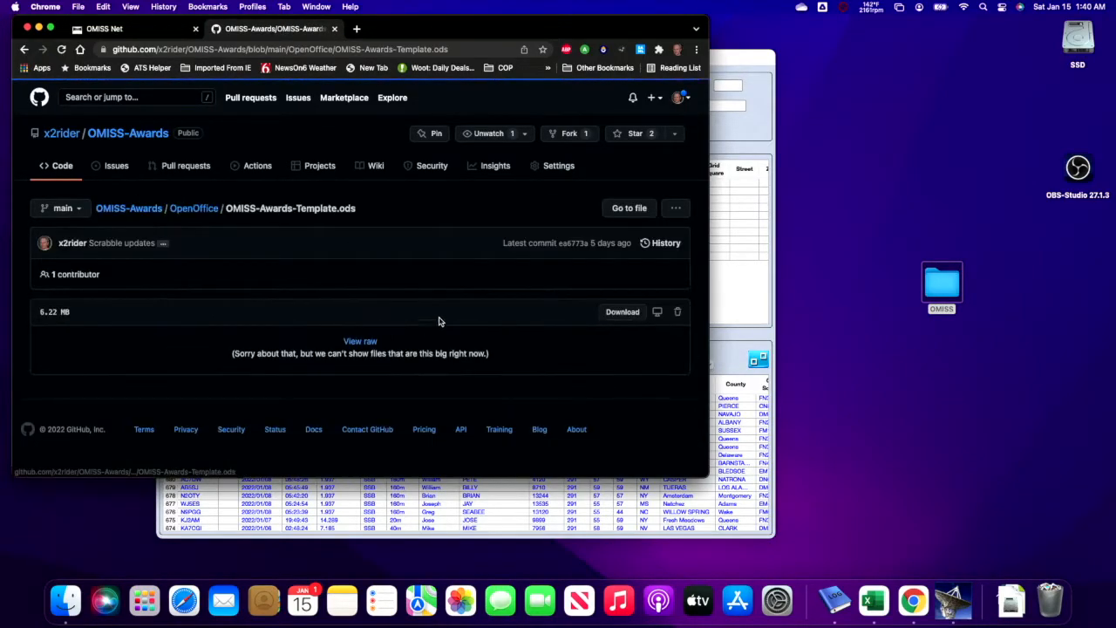
left_click(619, 312)
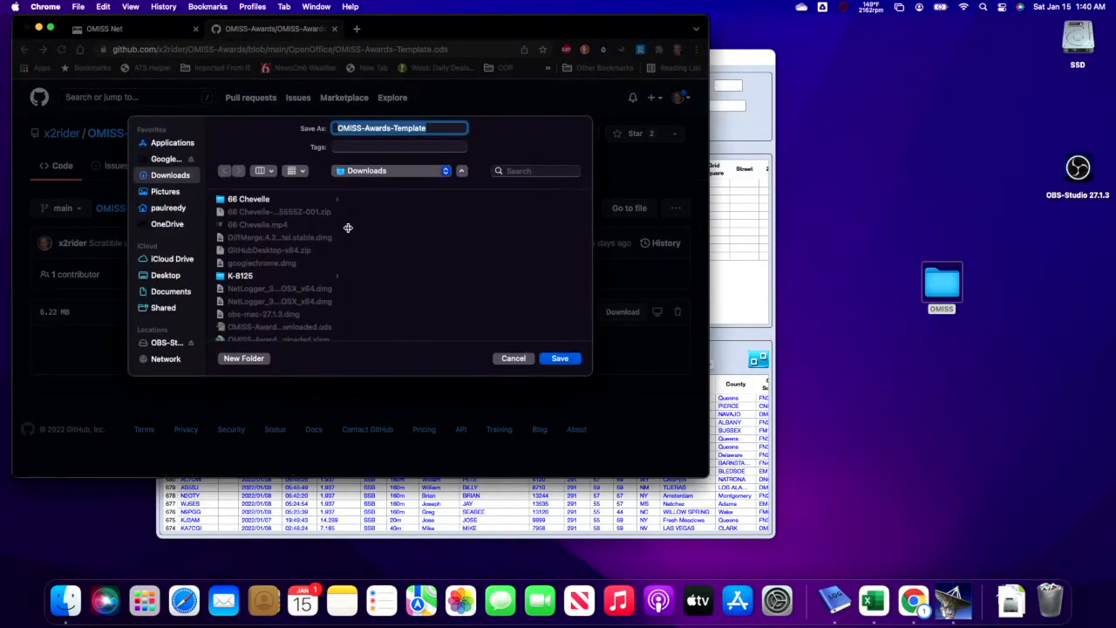
left_click(179, 275)
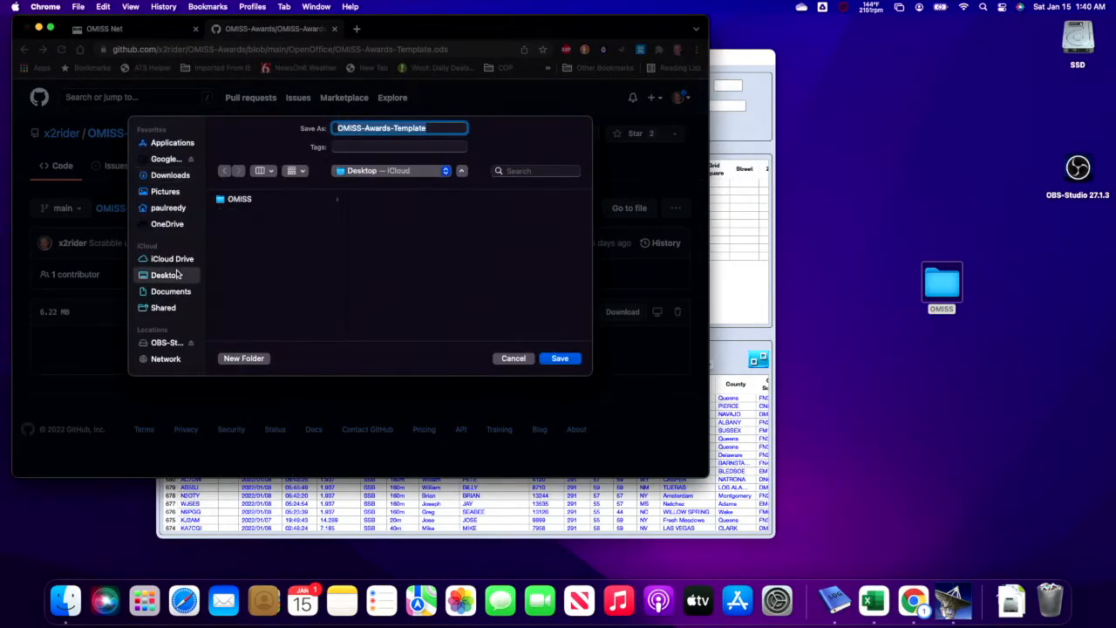
left_click(245, 209)
left_click(241, 200)
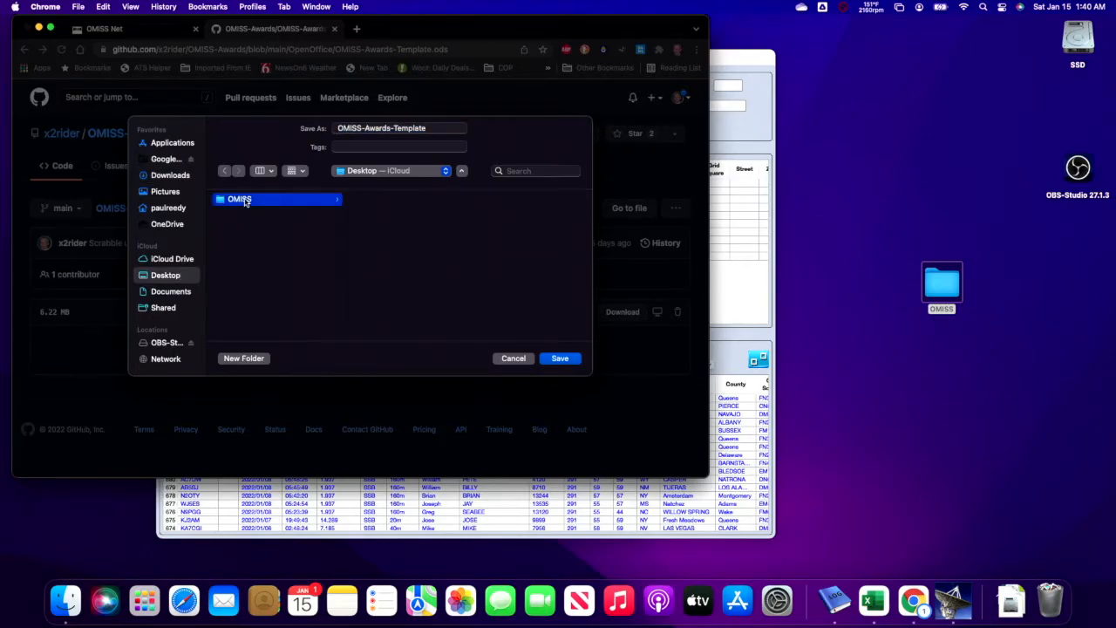
left_click(553, 358)
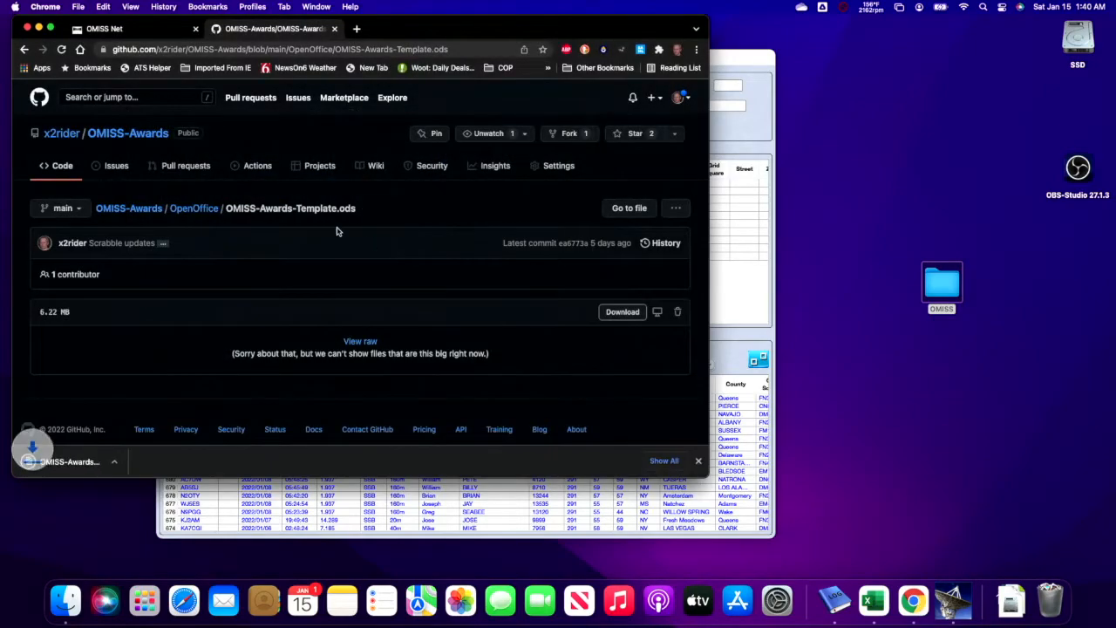
Download the Excel template OMISS-Awards-Template.xlsm from the repository to the Mac's OMISS folder
left_click(140, 209)
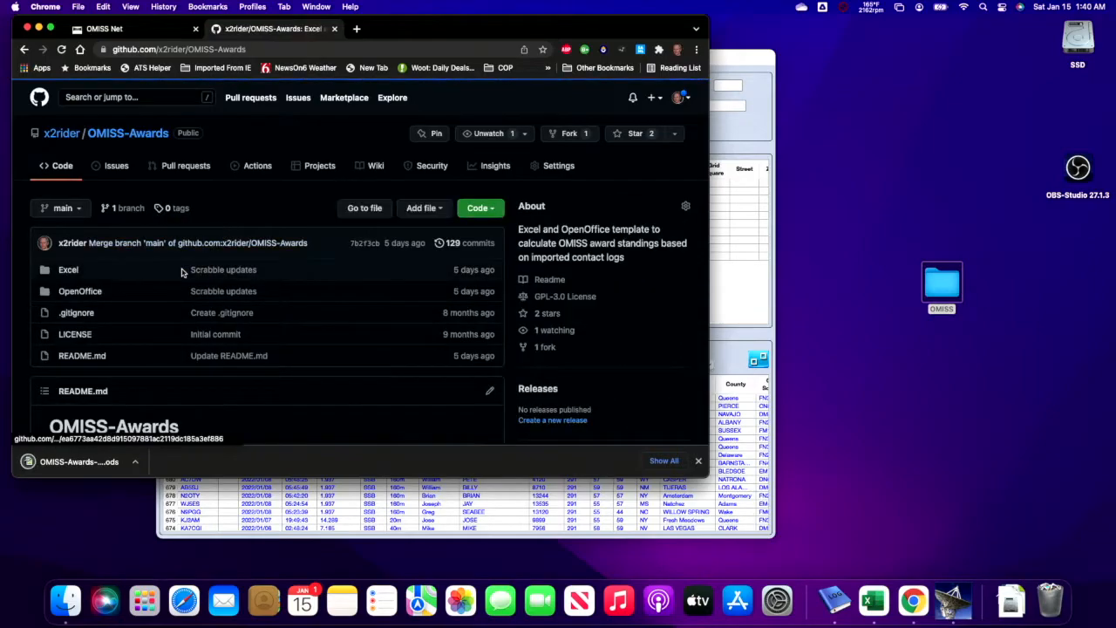
left_click(75, 276)
left_click(145, 312)
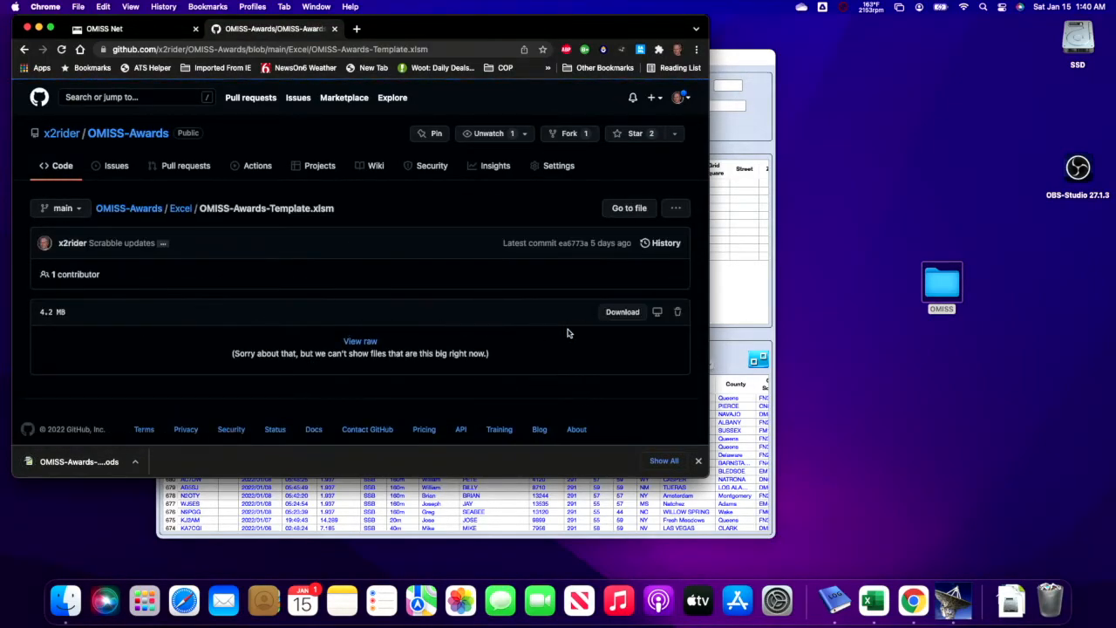
left_click(622, 312)
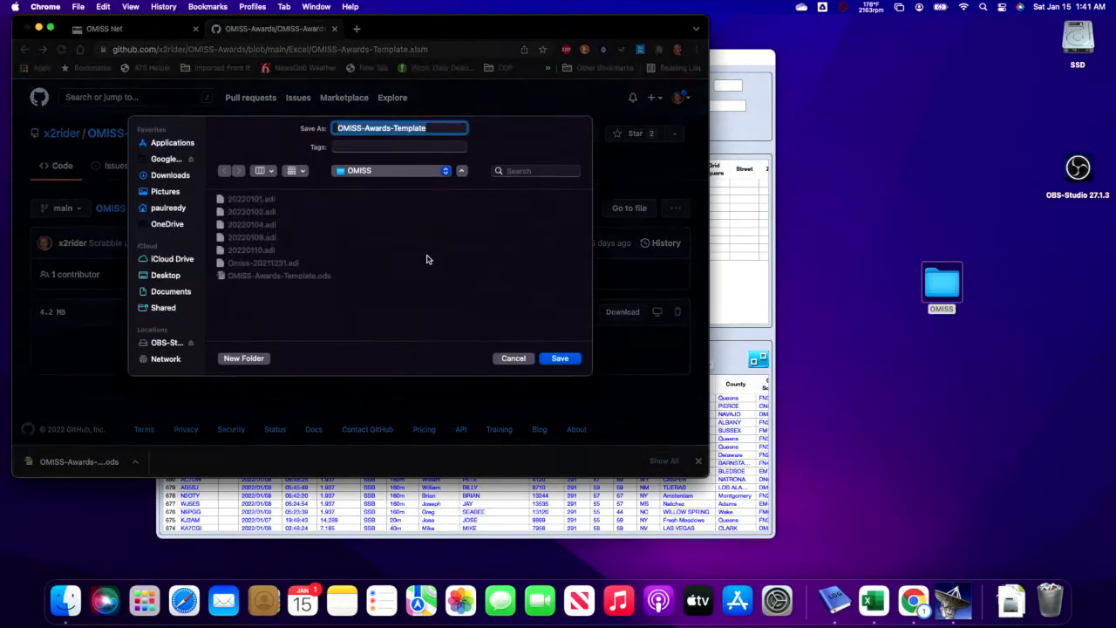
left_click(559, 357)
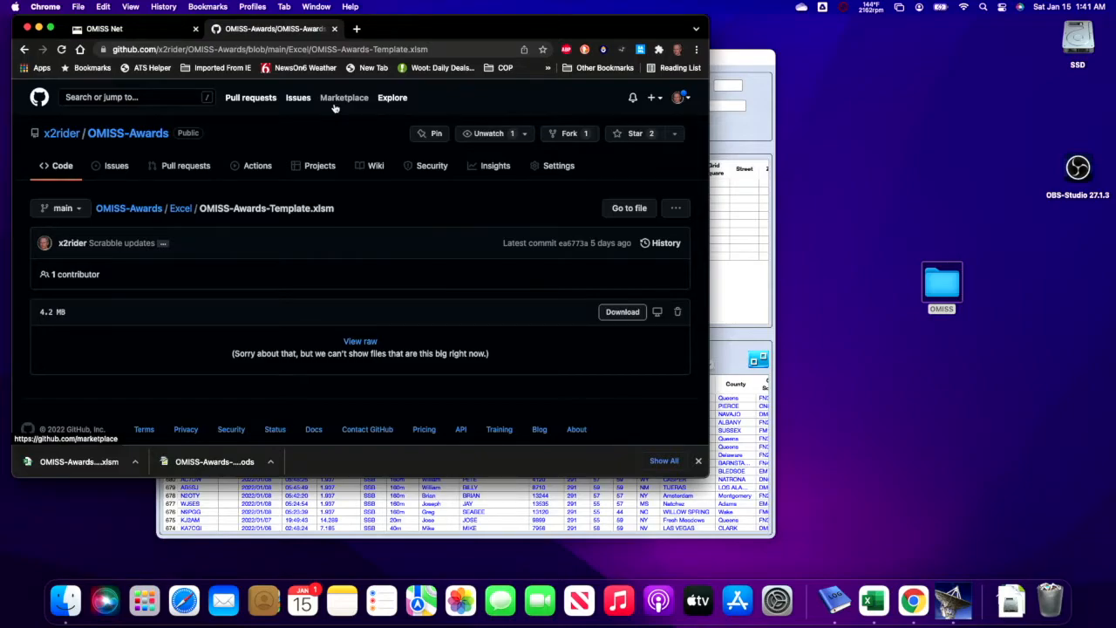
Minimize the browser, switch to NetLogger, and view the ADIF export choices for selected and all contacts without exporting
left_click(38, 29)
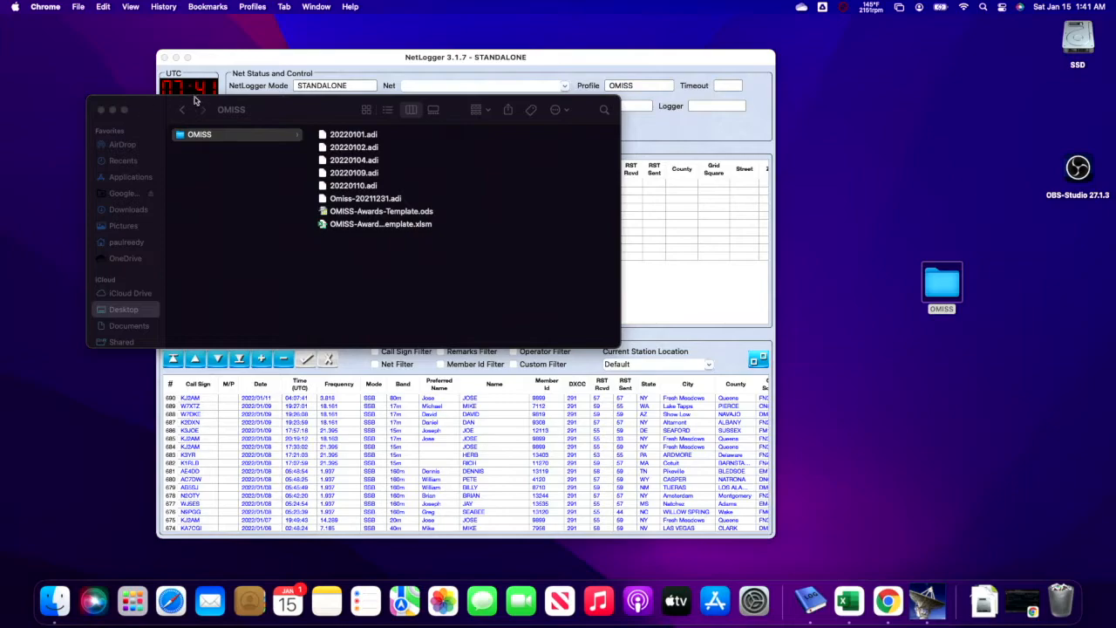
left_click(252, 62)
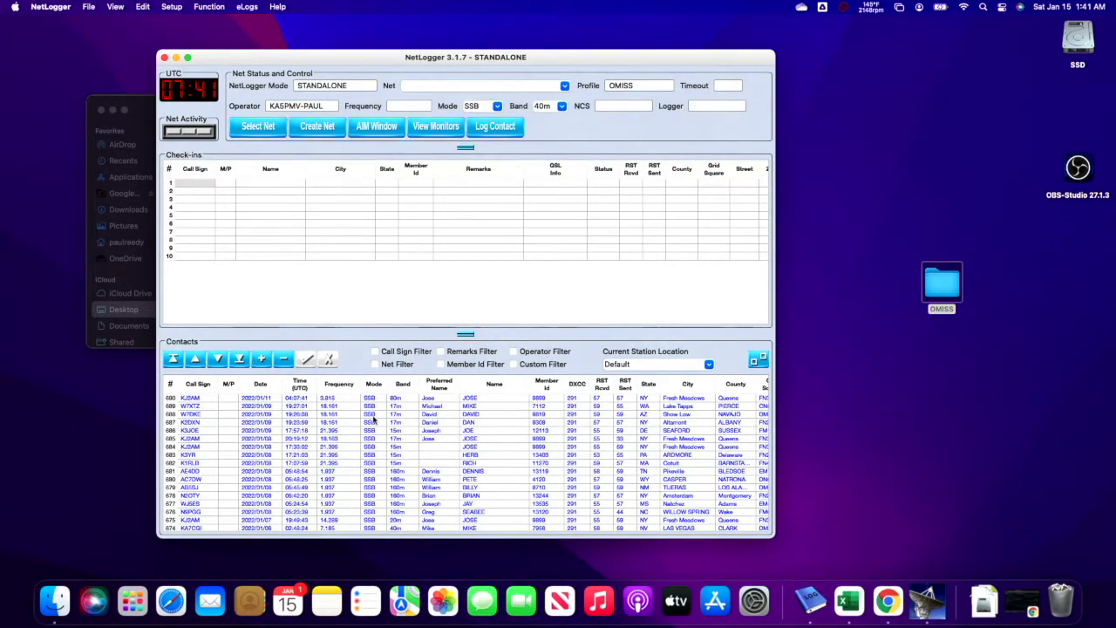
left_click(88, 6)
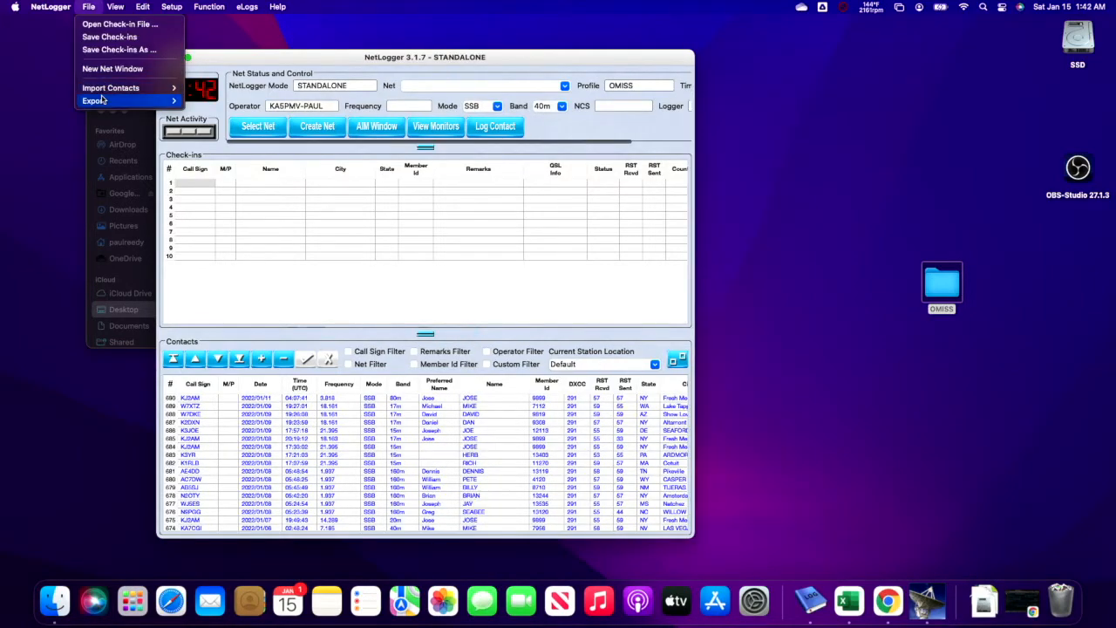
mouse_move(103, 100)
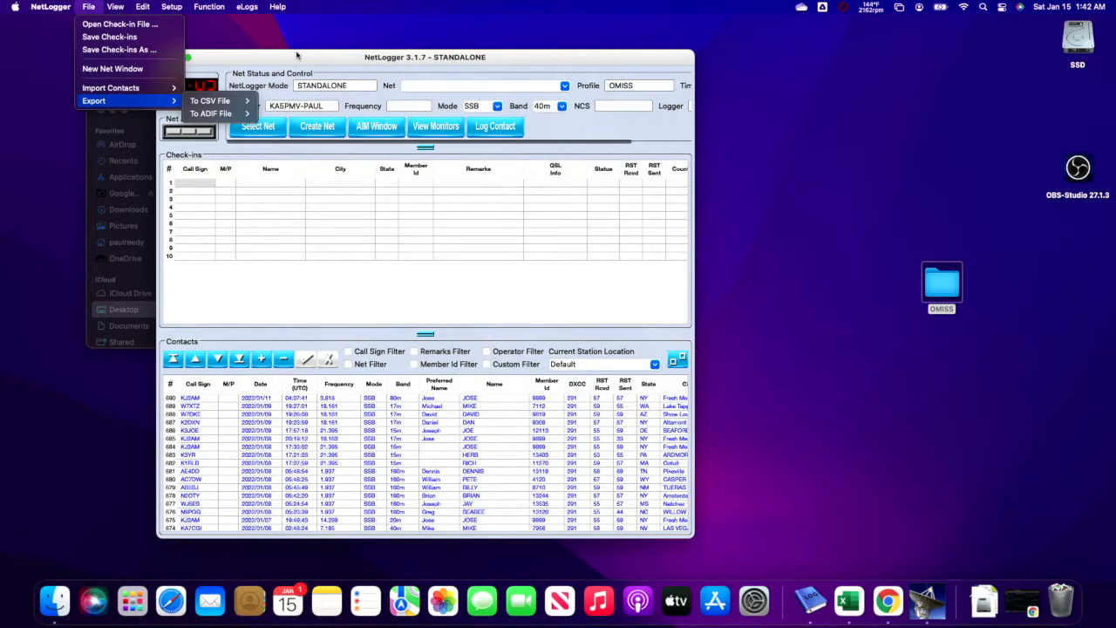
left_click(295, 56)
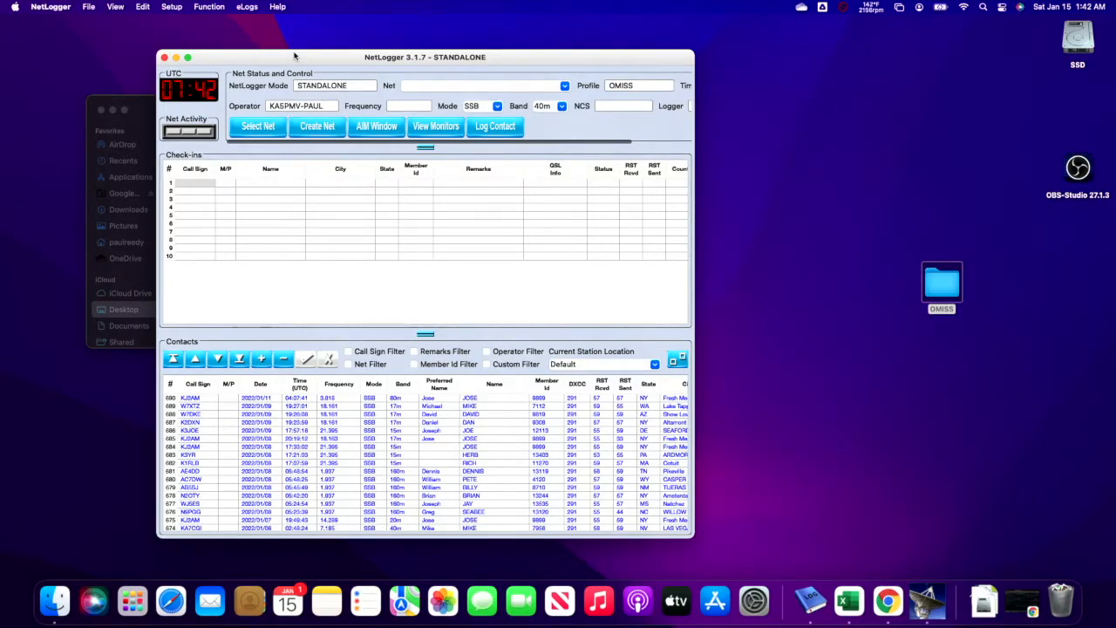
left_click(91, 7)
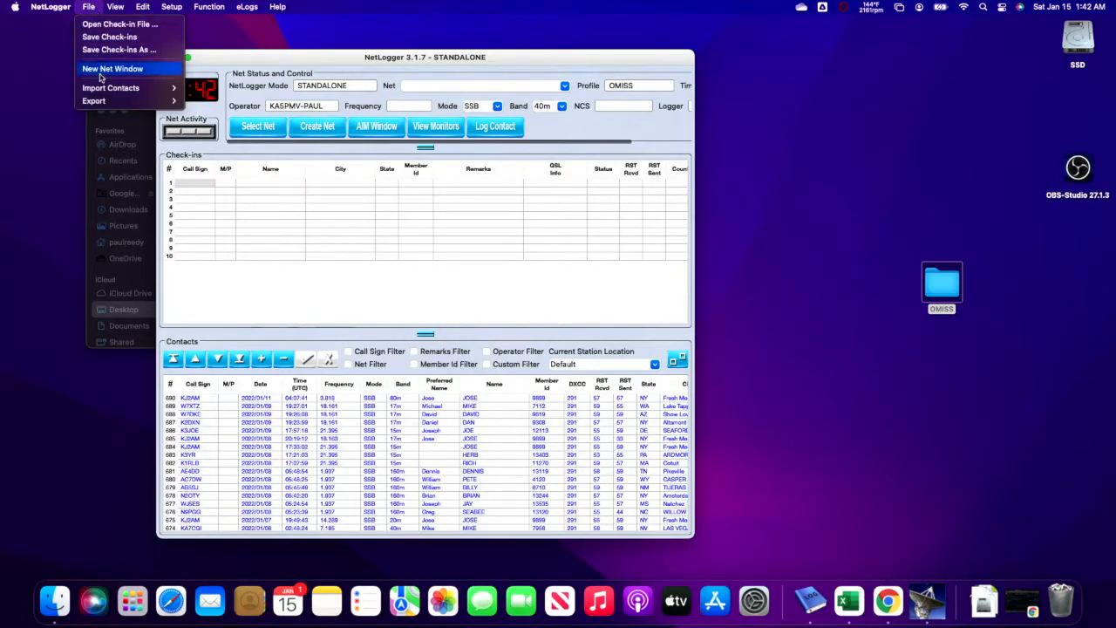
mouse_move(111, 101)
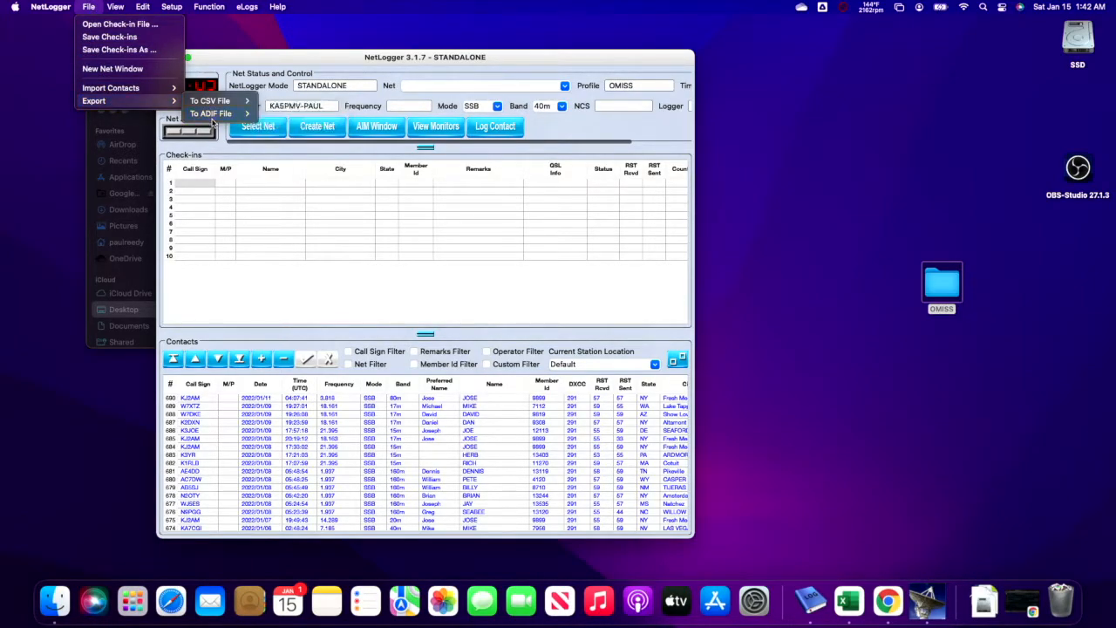
mouse_move(214, 118)
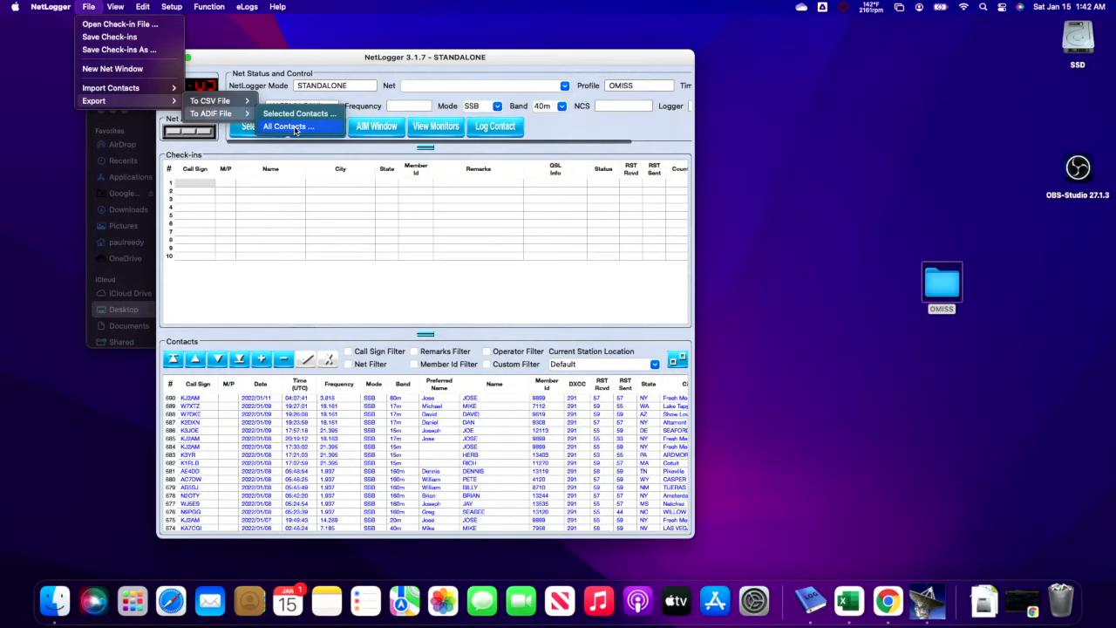
left_click(767, 191)
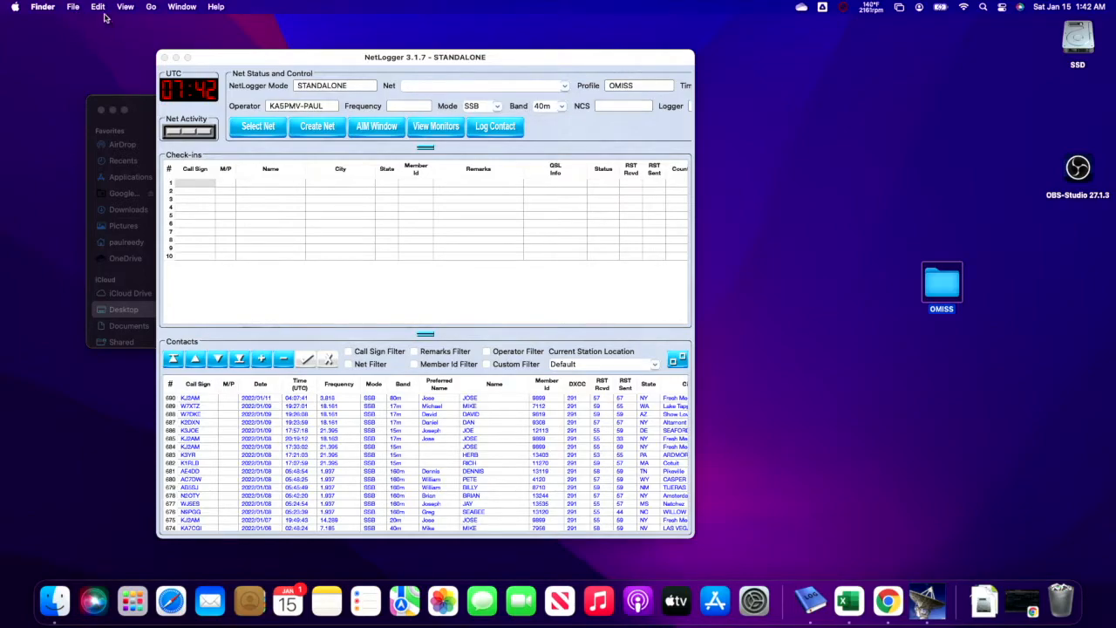
Select the six newest contacts, from 2022/01/11 back to 20:19:12 on 2022/01/08, and view the ADIF export choices without exporting
left_click(351, 399)
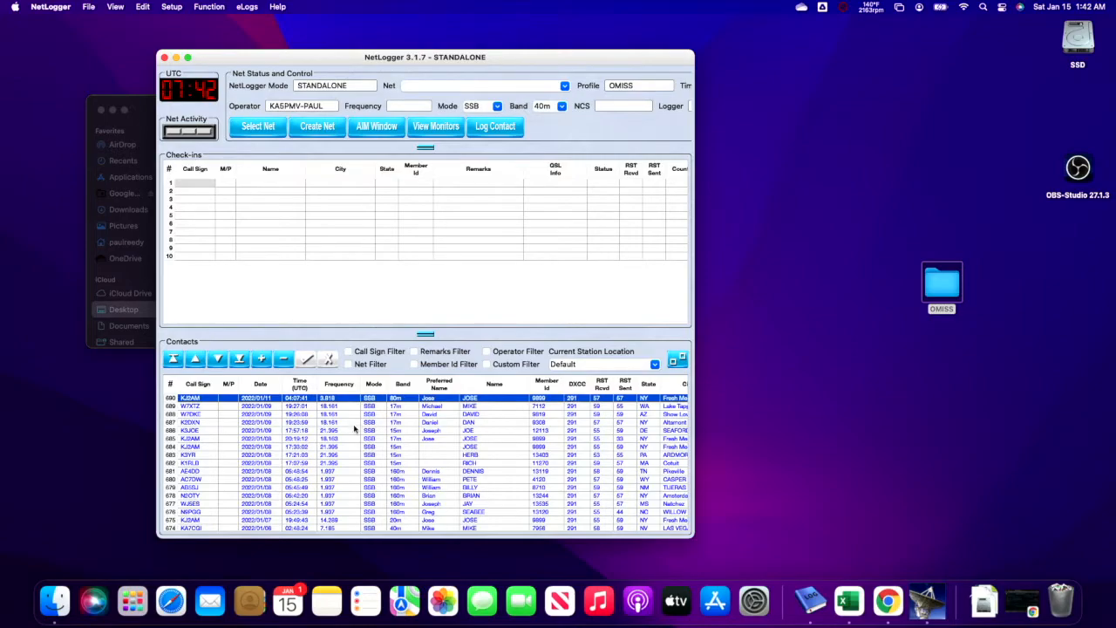
left_click(329, 415, "shift")
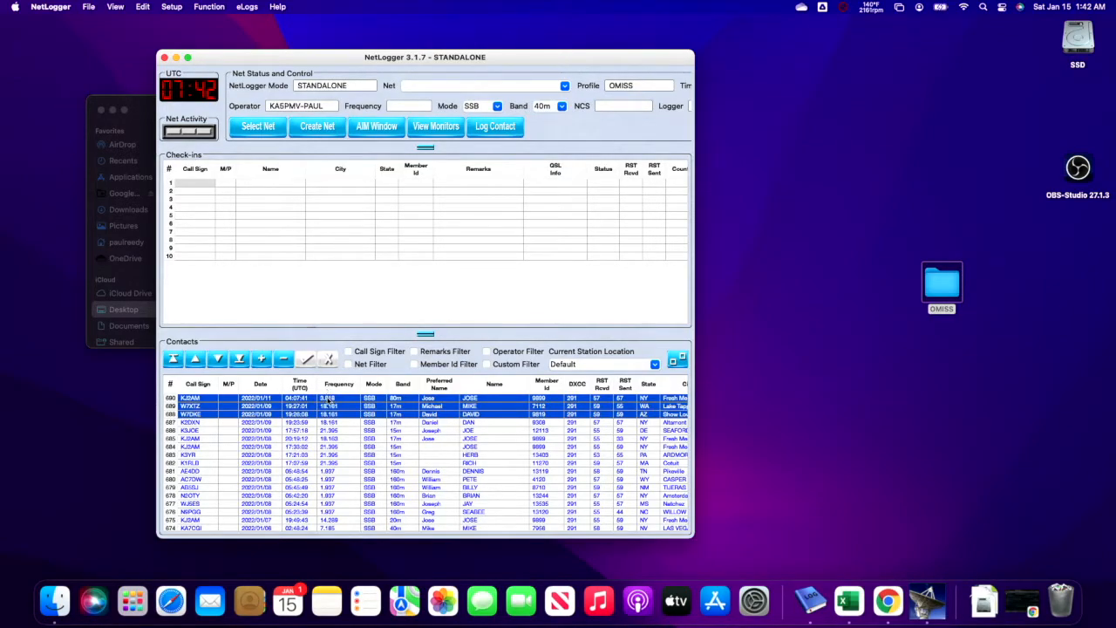
left_click(270, 406)
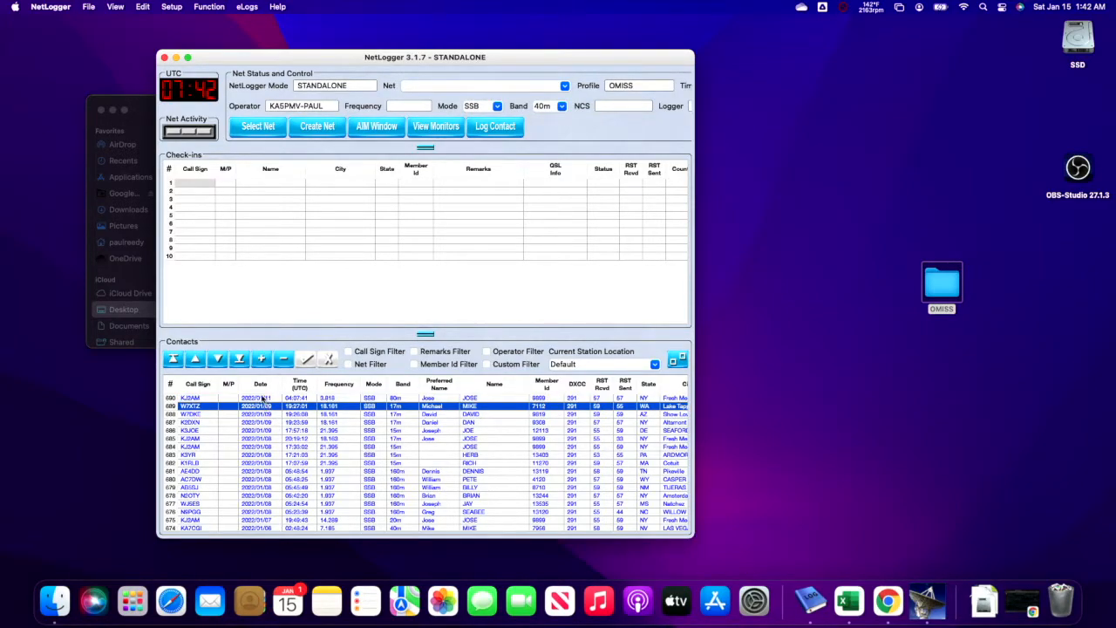
left_click(261, 398)
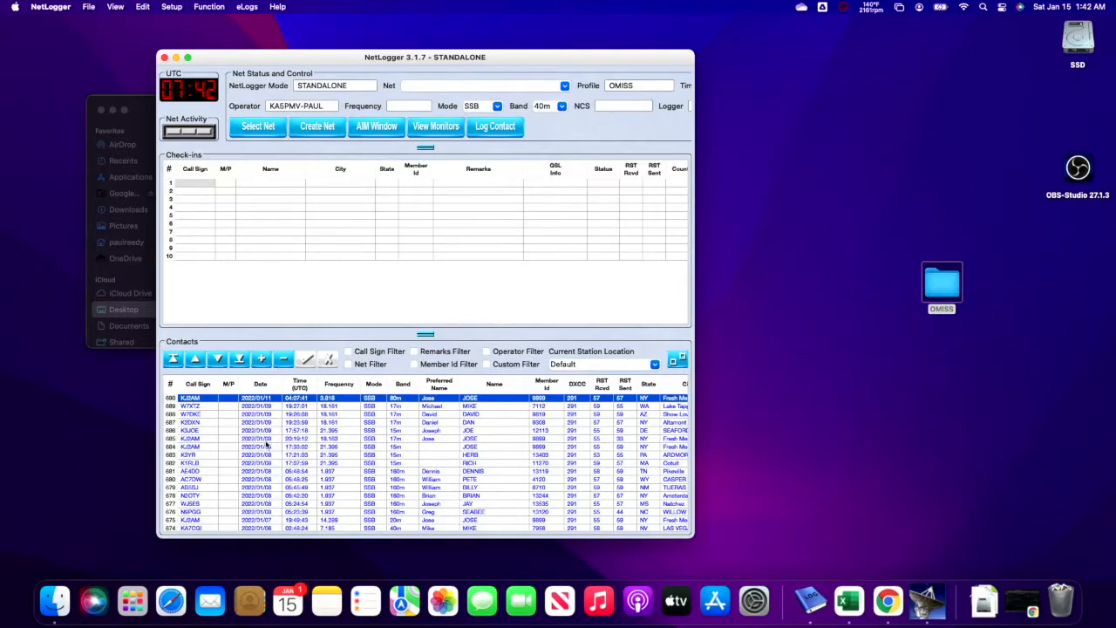
left_click(259, 439, "shift")
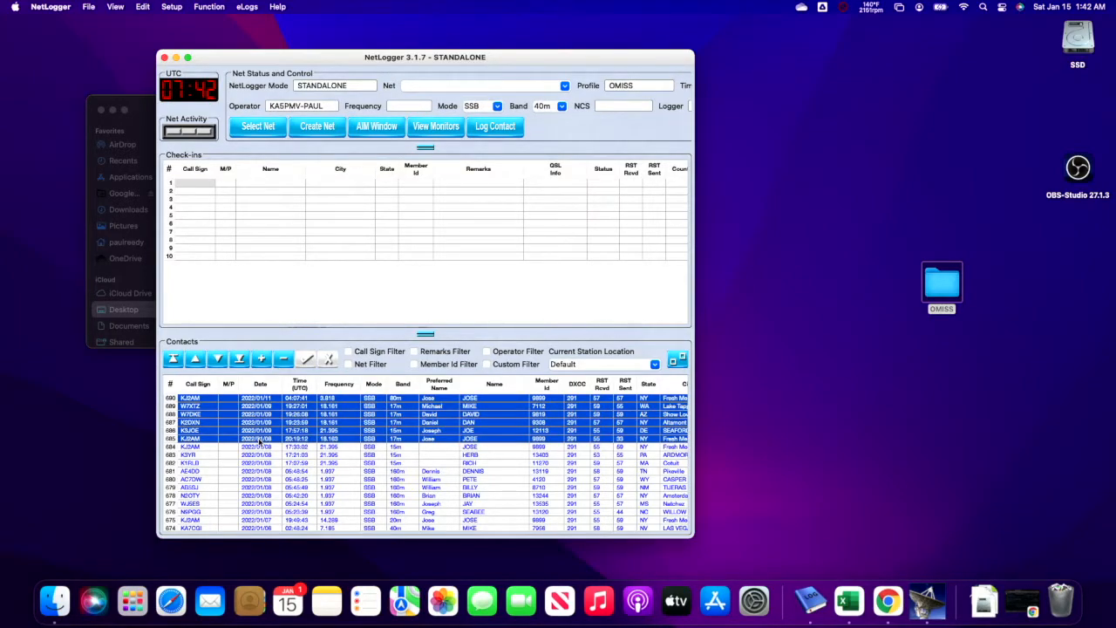
left_click(89, 7)
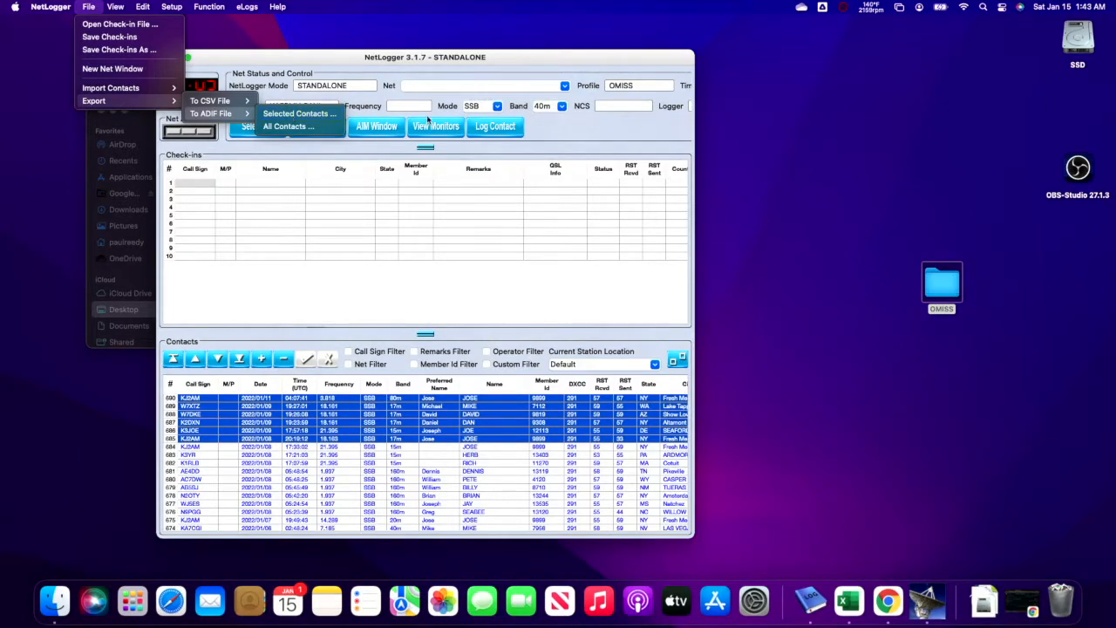
left_click(748, 137)
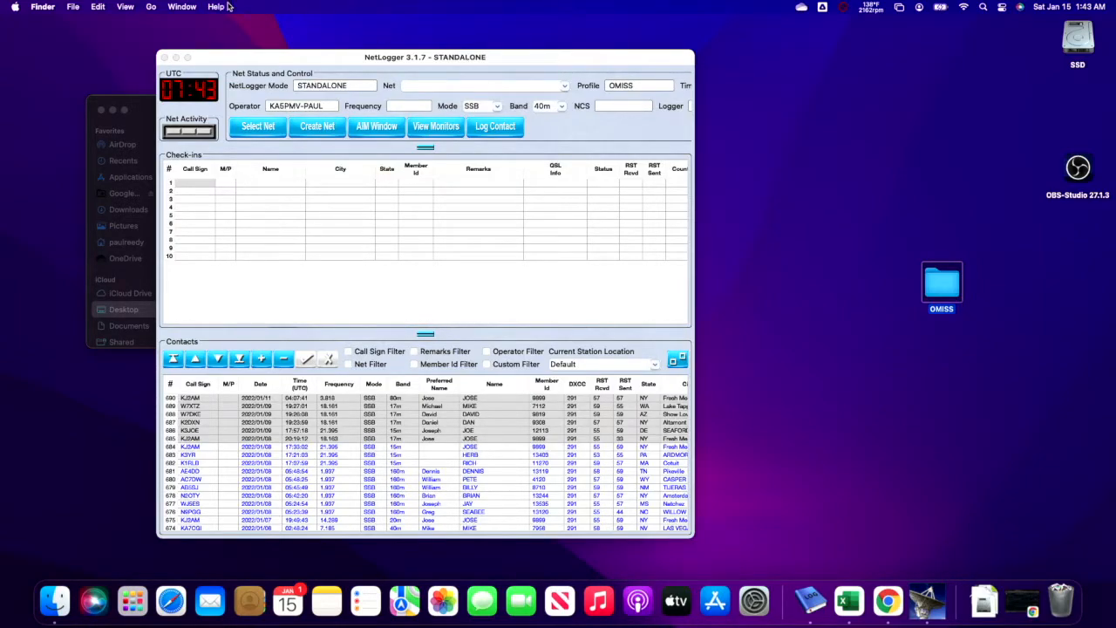
Minimize NetLogger and open OMISS-Awards-Template.xlsm from the OMISS folder in Excel with macros and external data connections enabled
left_click(175, 57)
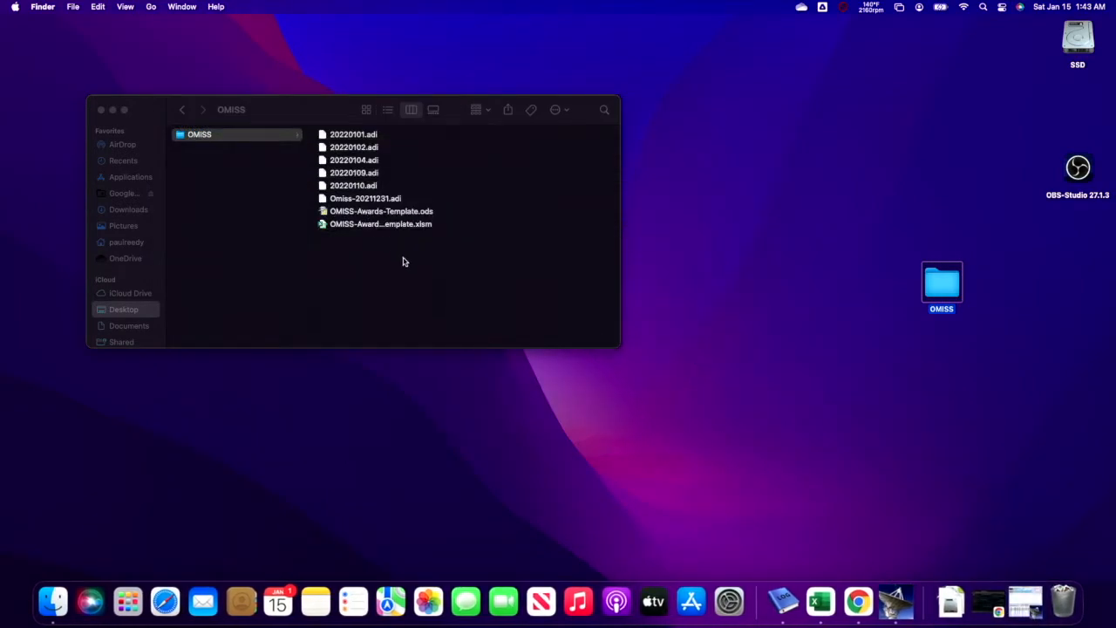
double_click(371, 225)
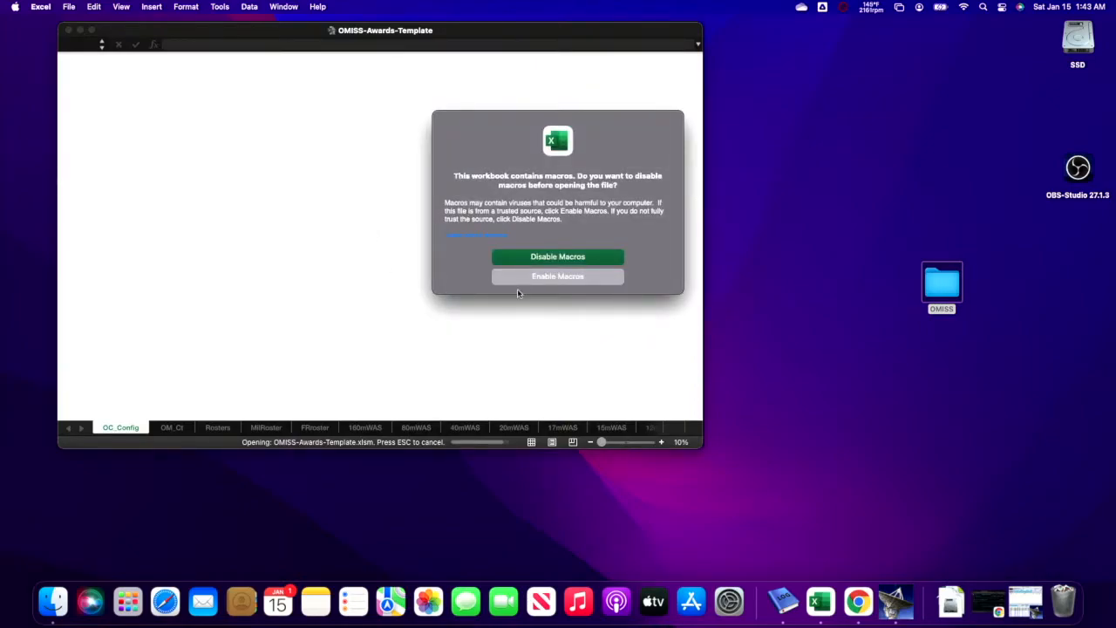
left_click(554, 277)
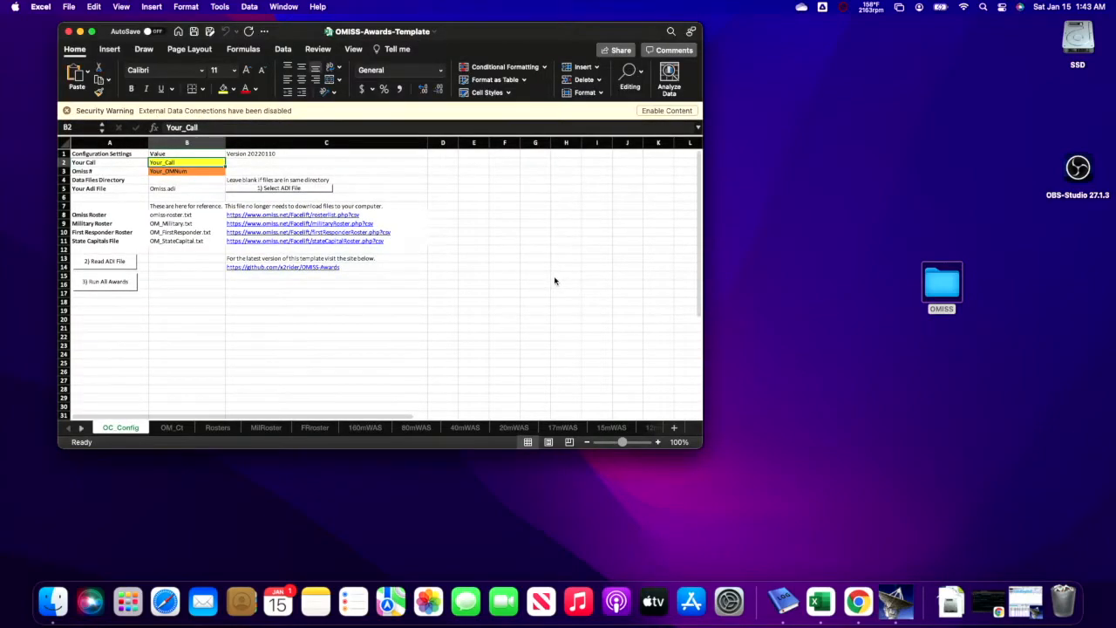
left_click(660, 112)
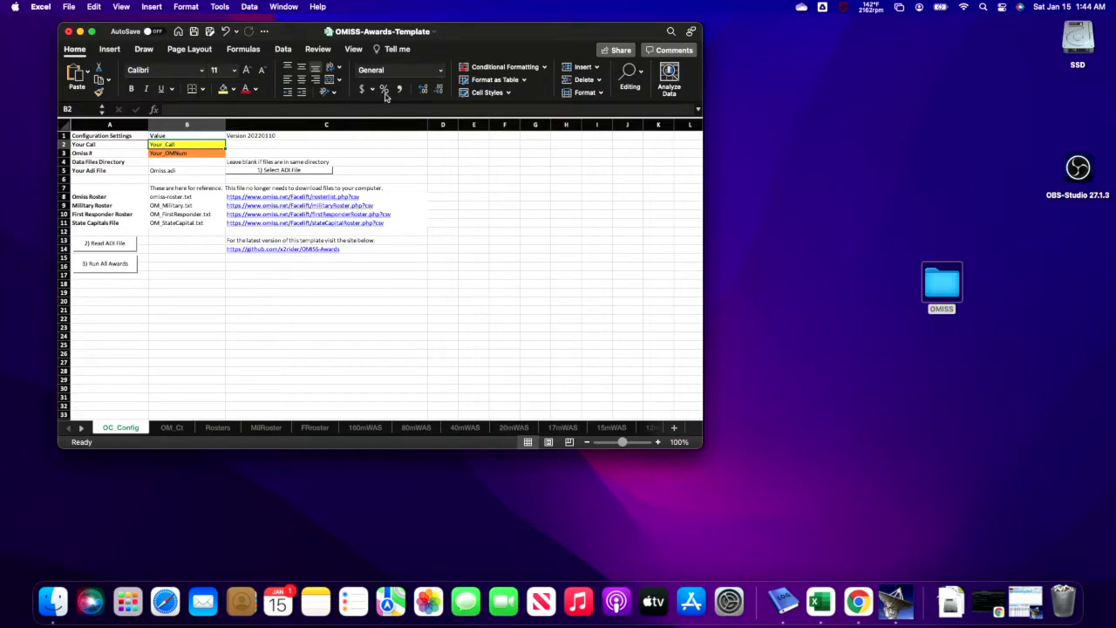
Enter the operator's call sign in Your Call and the member number in Omiss # on the OC_Config sheet
left_click(184, 145)
type("Ka5pmv")
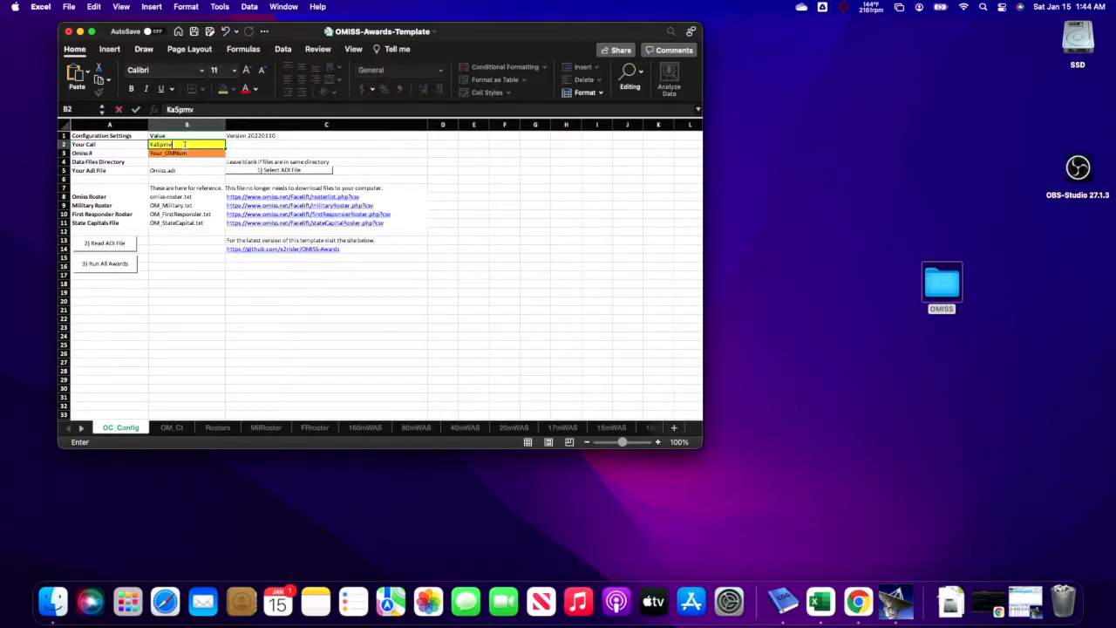
key("Return")
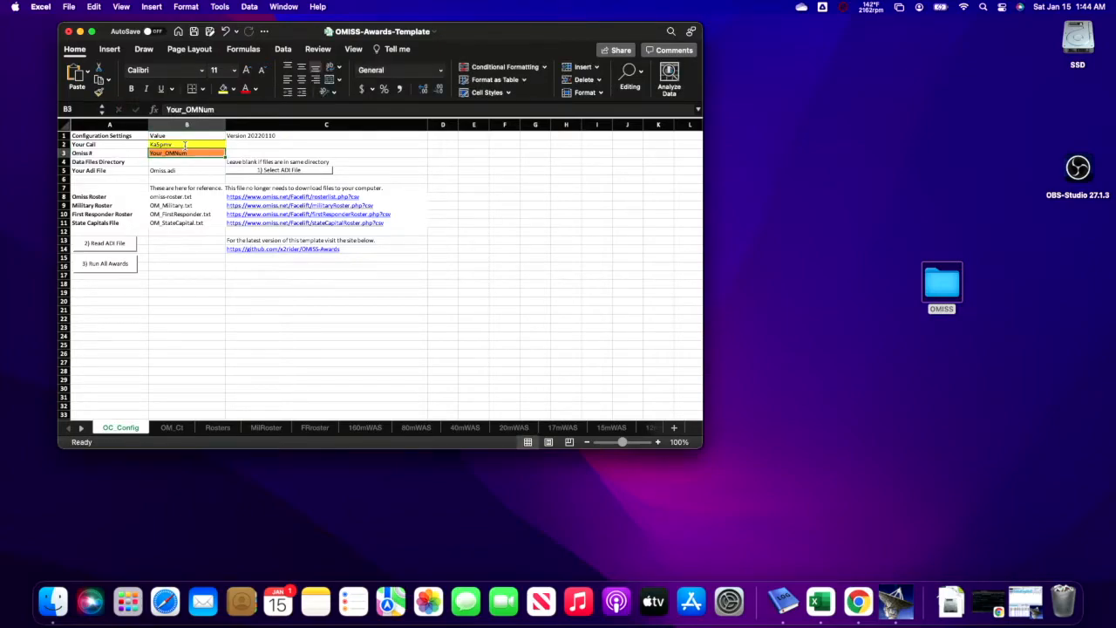
type("13226")
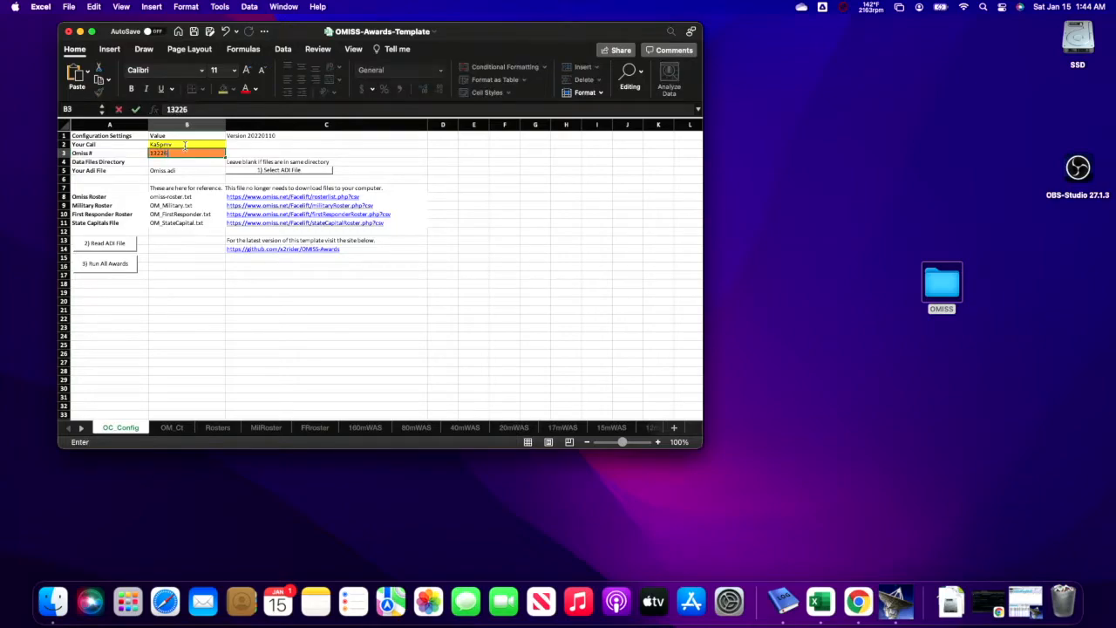
key("Return")
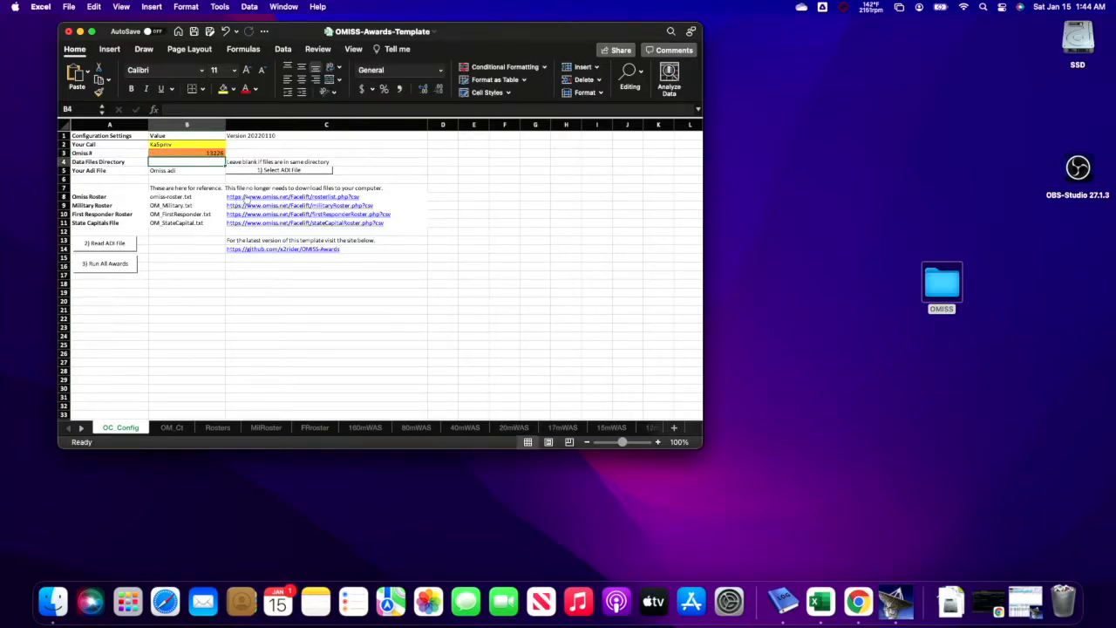
Start the ADI file selection and grant Excel access to the Desktop's OMISS folder
left_click(277, 173)
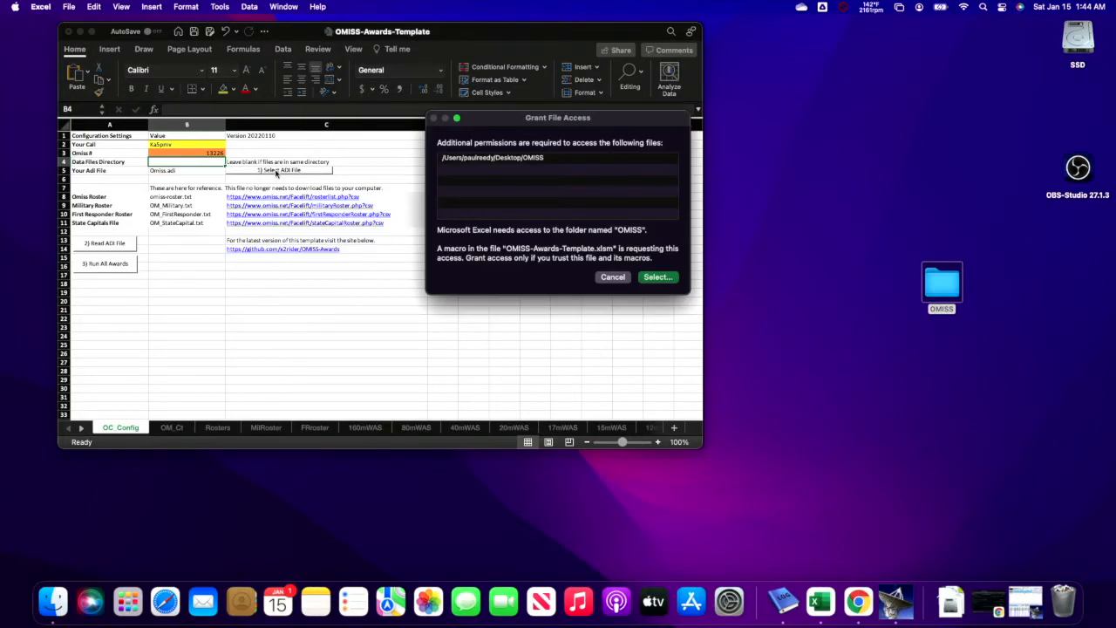
left_click(656, 277)
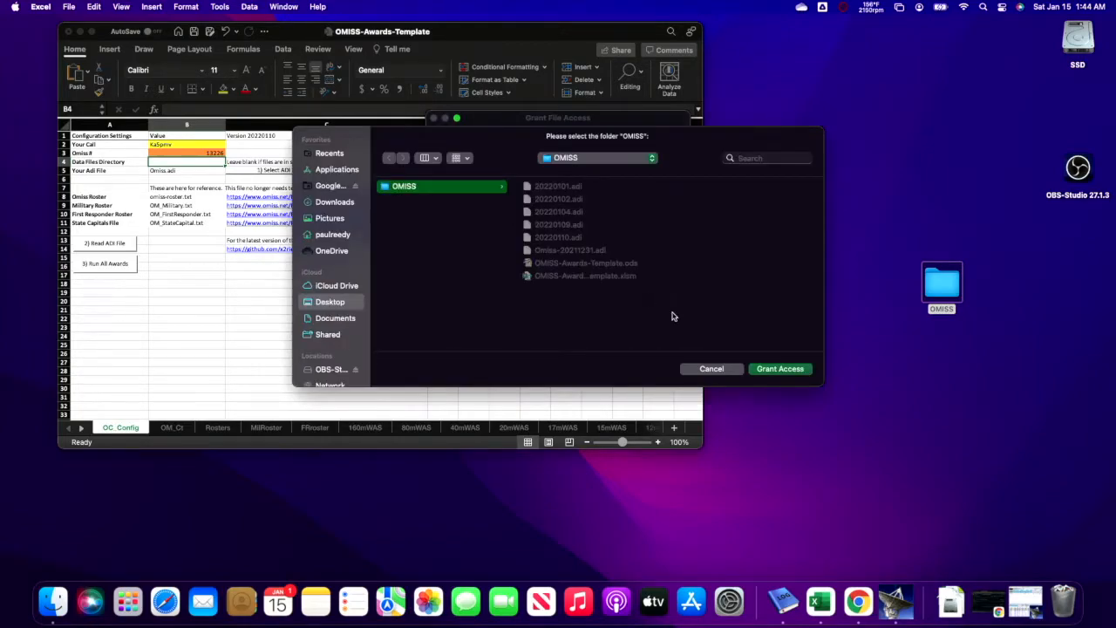
left_click(770, 370)
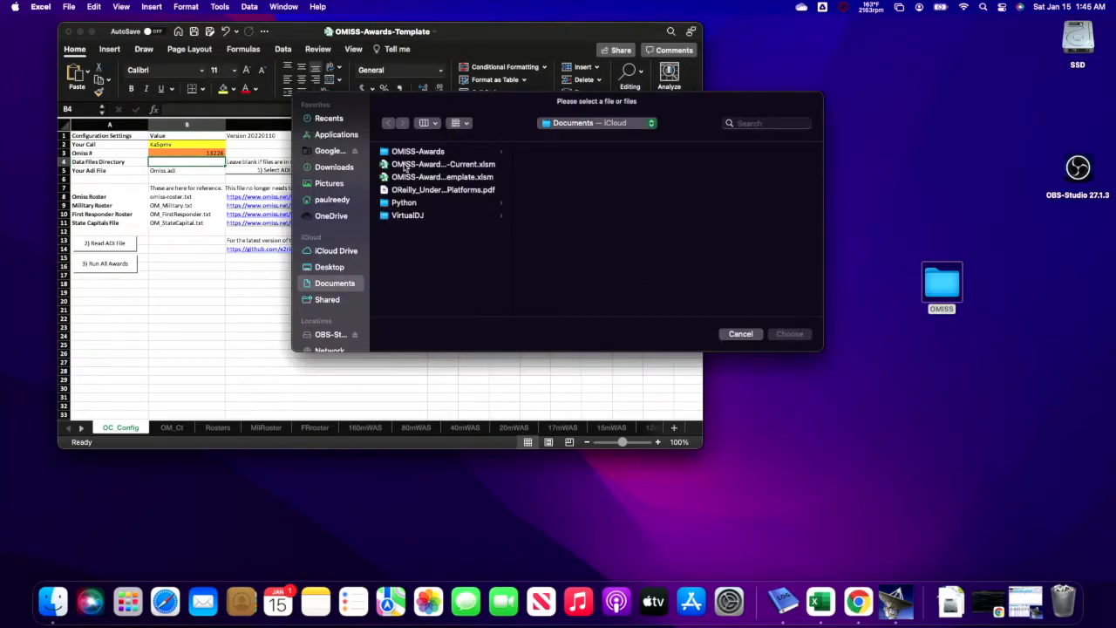
Choose Omiss-20211231.adi from the Desktop's OMISS folder as the ADI file to import
left_click(411, 155)
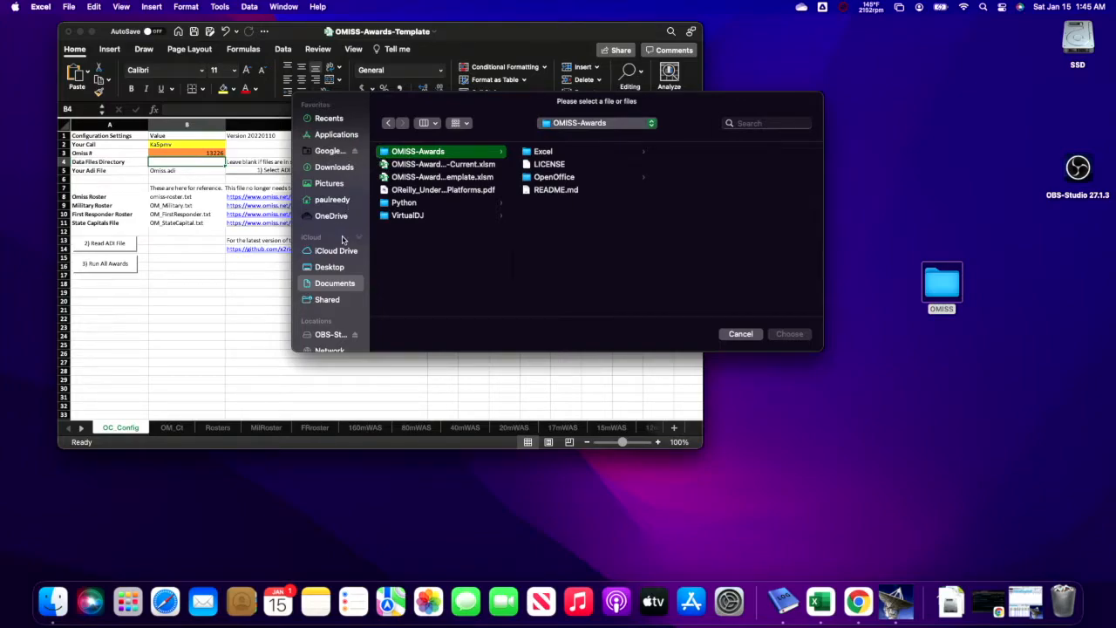
left_click(337, 266)
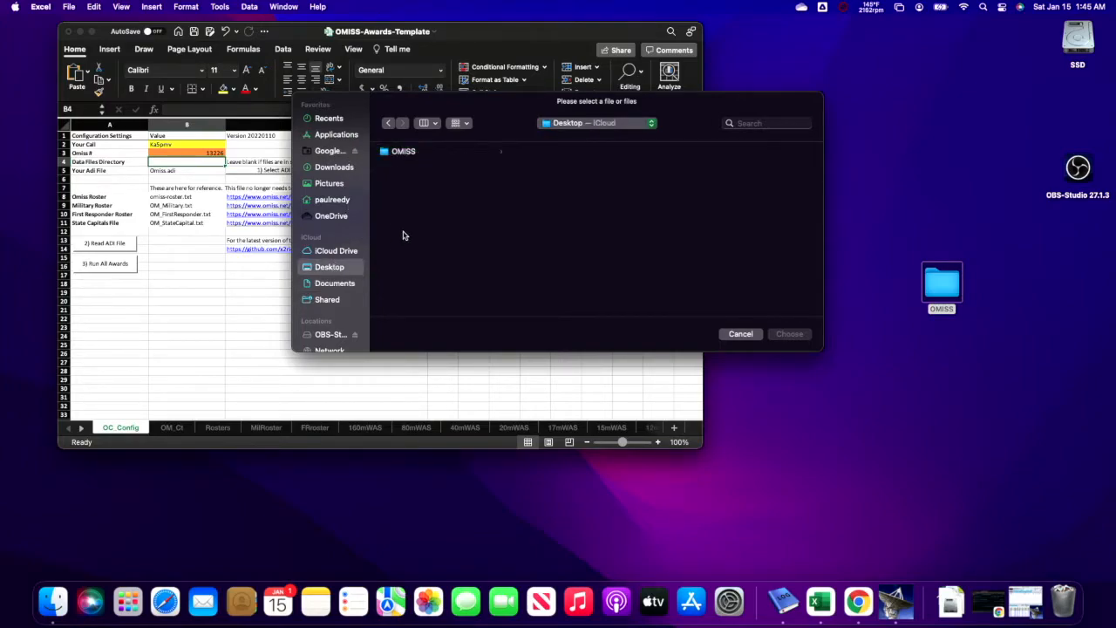
left_click(413, 157)
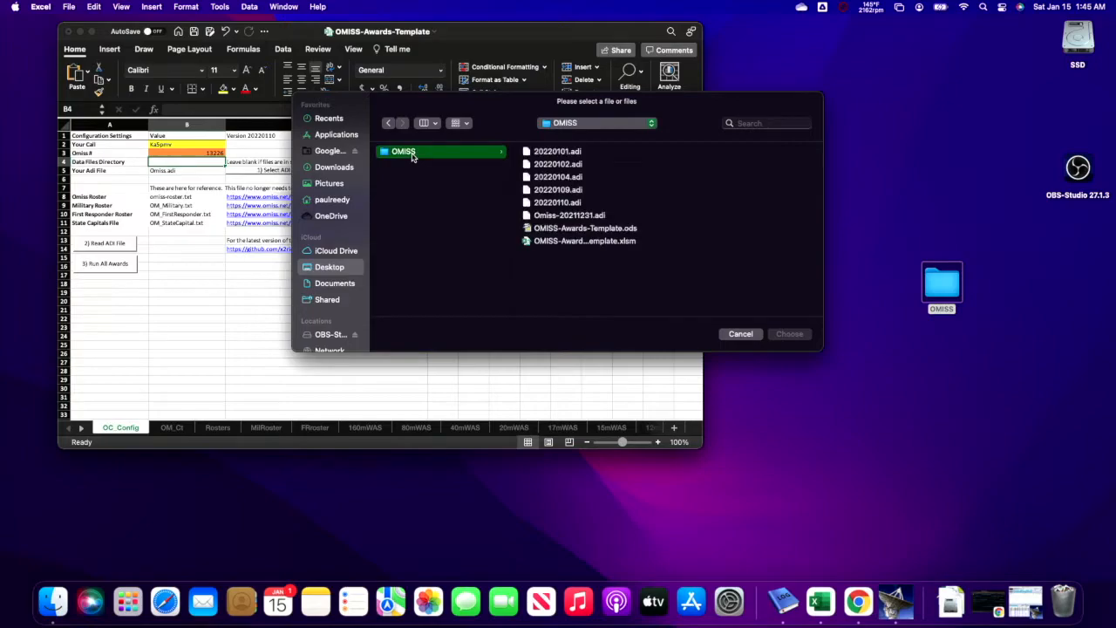
left_click(572, 217)
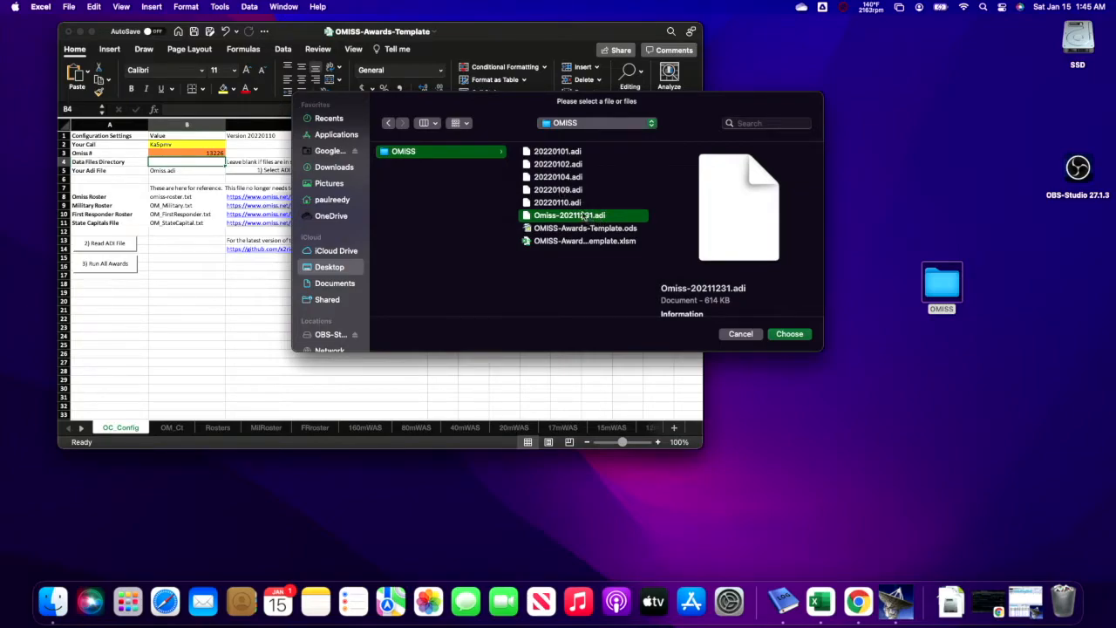
left_click(790, 335)
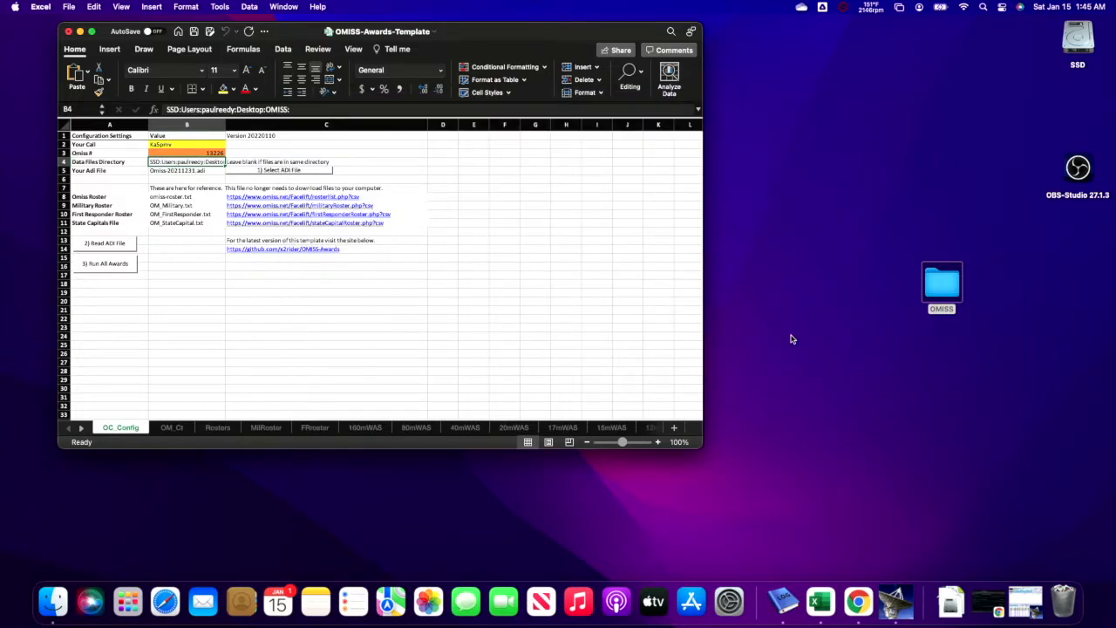
Read the chosen ADI file into the OM_Ct sheet and acknowledge the import's completion
left_click(109, 244)
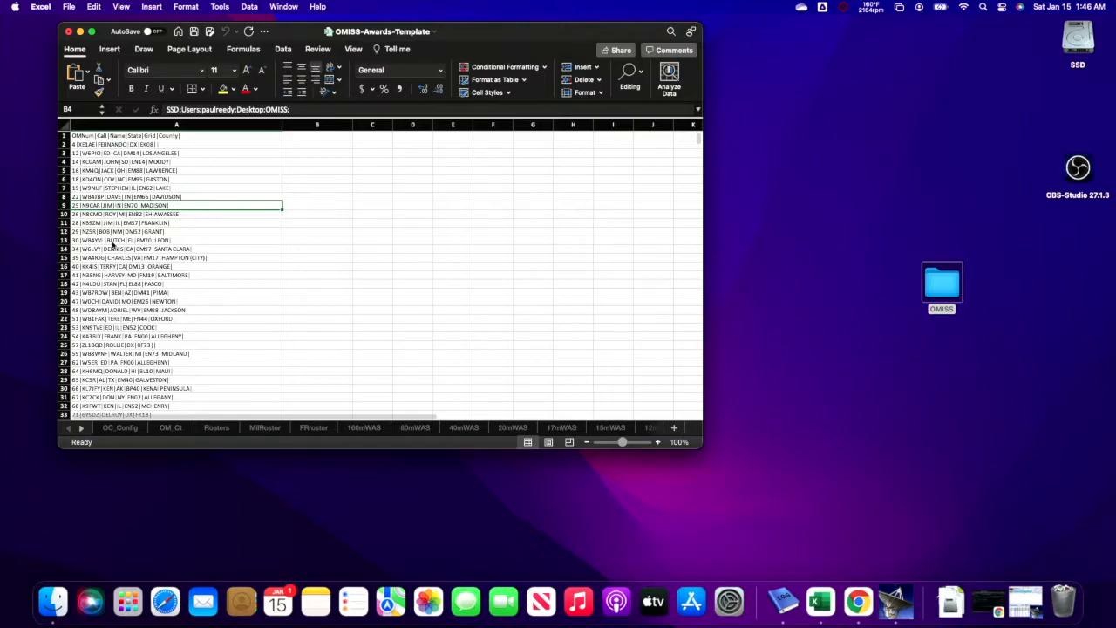
left_click(171, 428)
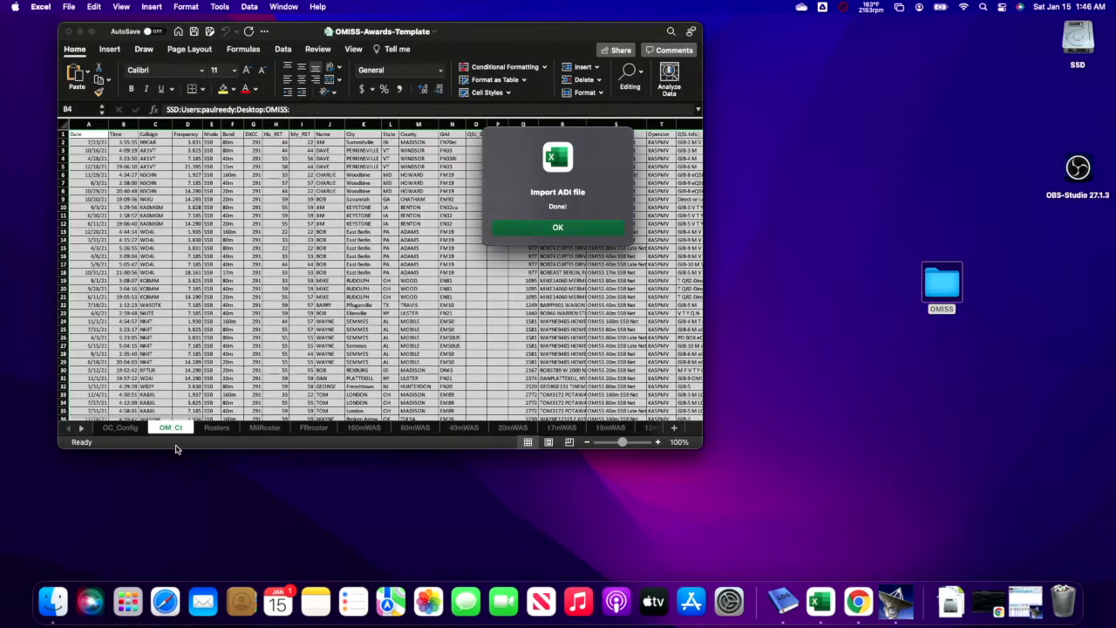
left_click(557, 228)
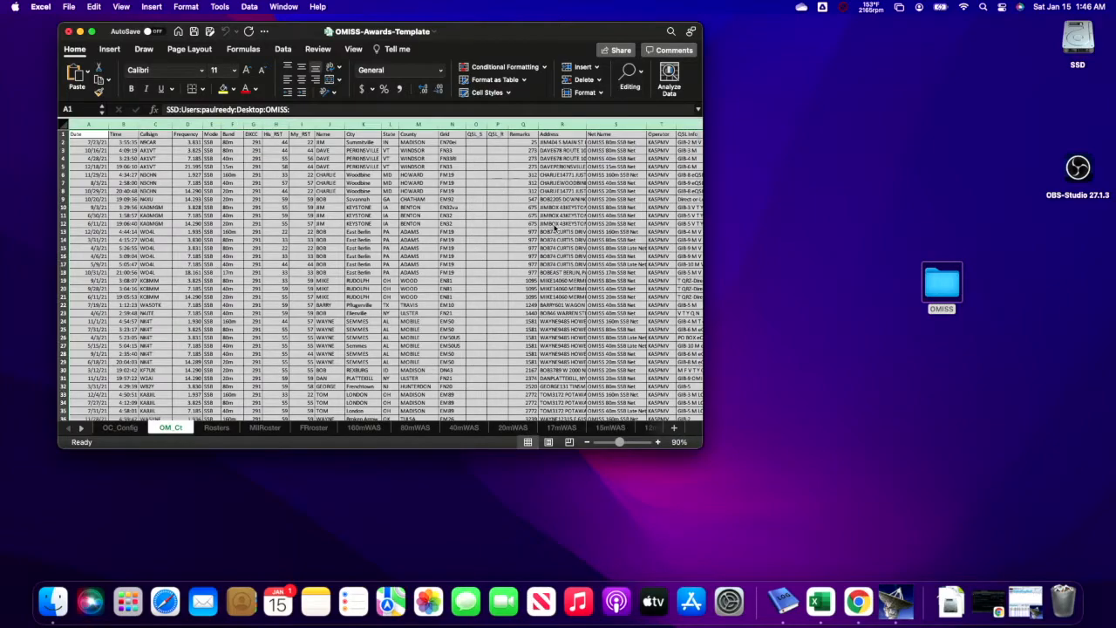
From OC_Config, choose 20220101.adi in the Desktop's OMISS folder and read its contacts into the OM_Ct sheet
left_click(120, 429)
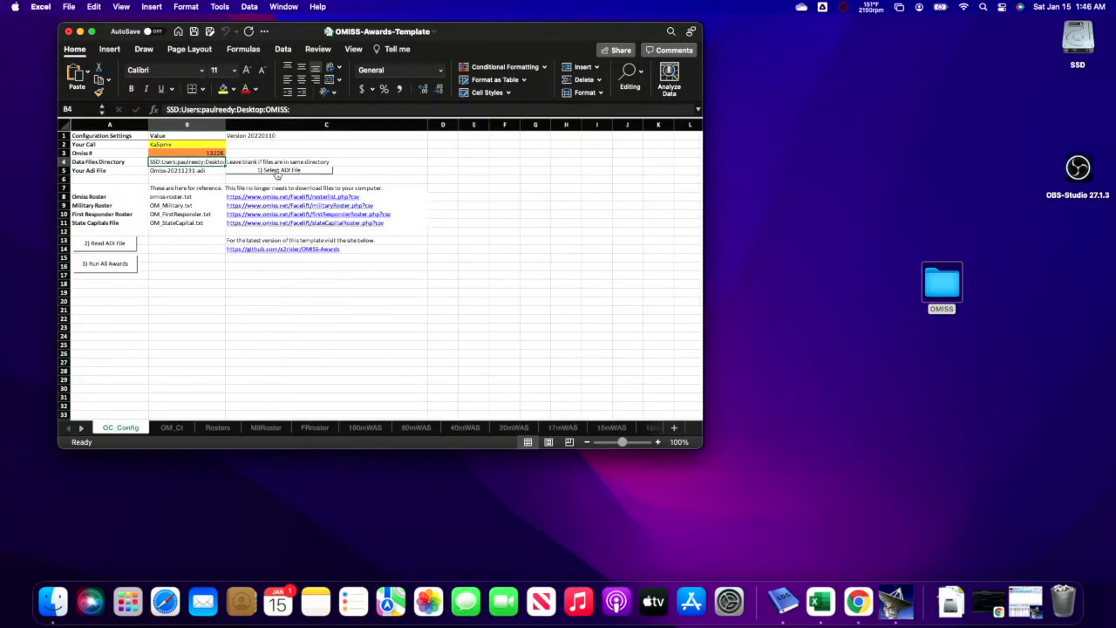
left_click(277, 171)
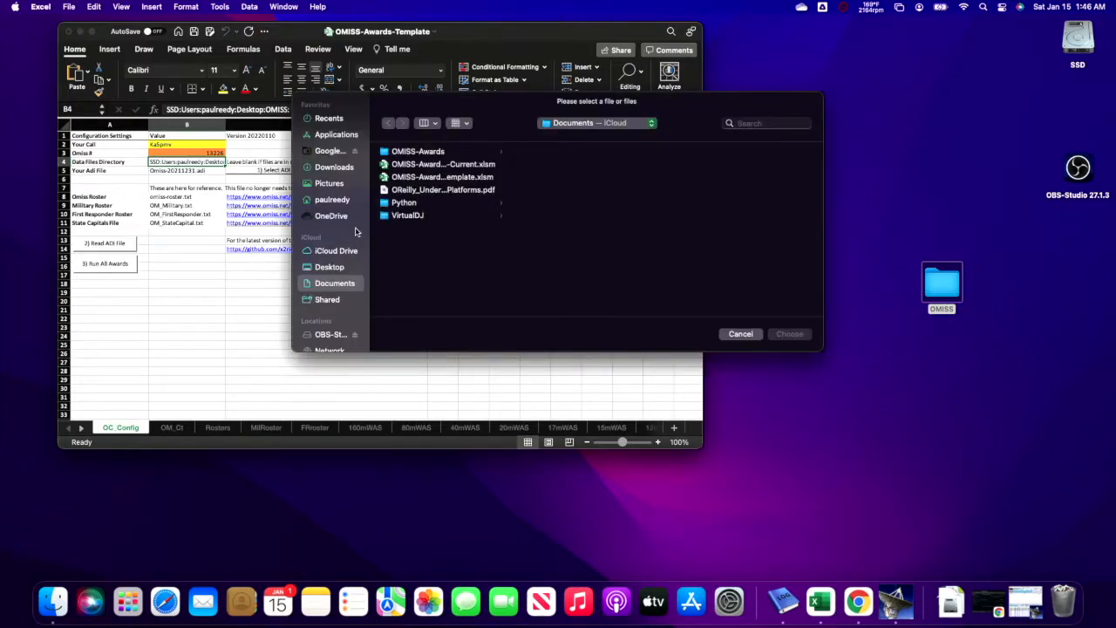
left_click(335, 271)
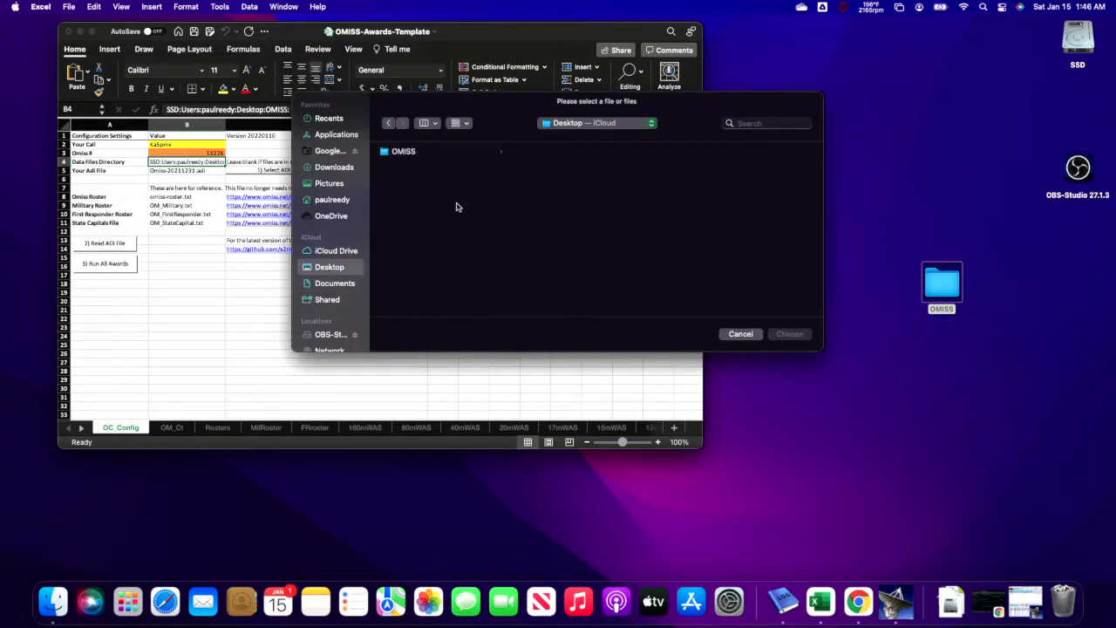
left_click(429, 153)
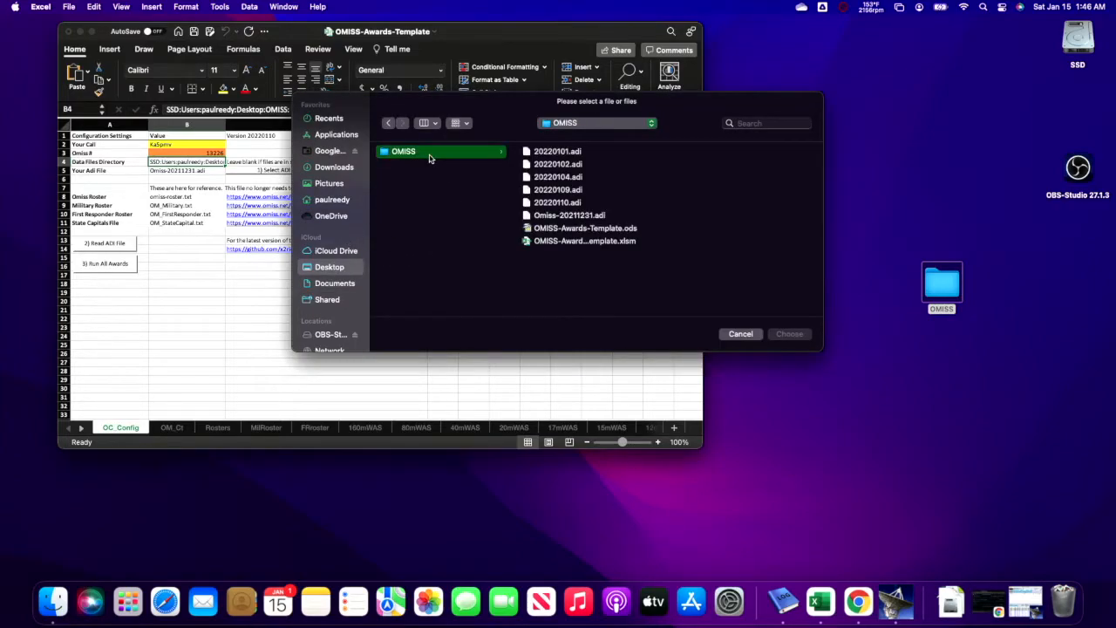
double_click(567, 152)
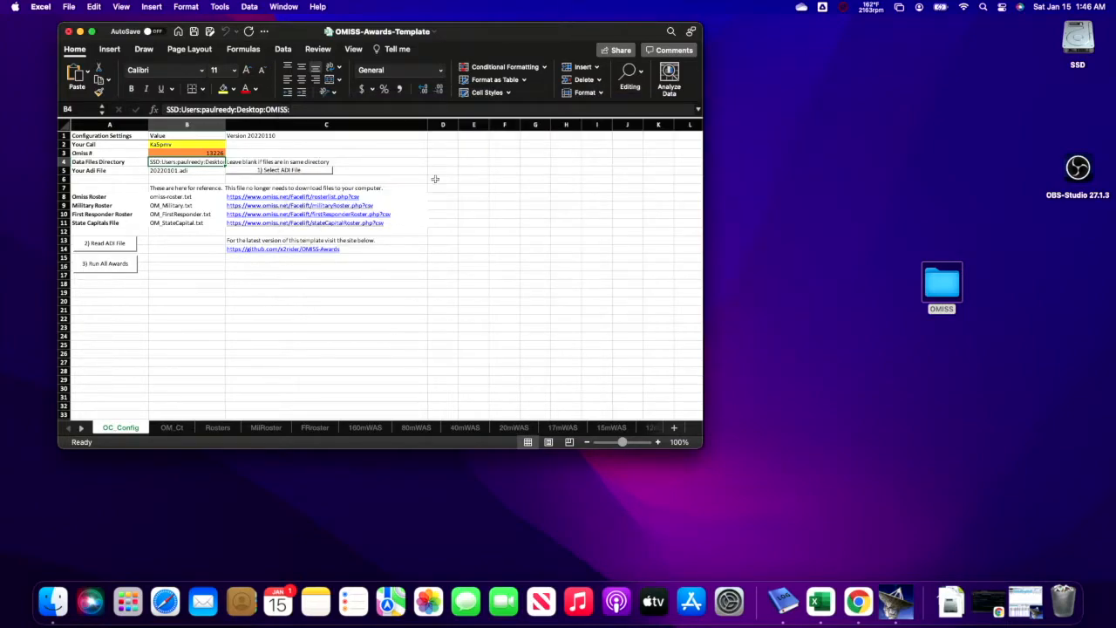
left_click(120, 245)
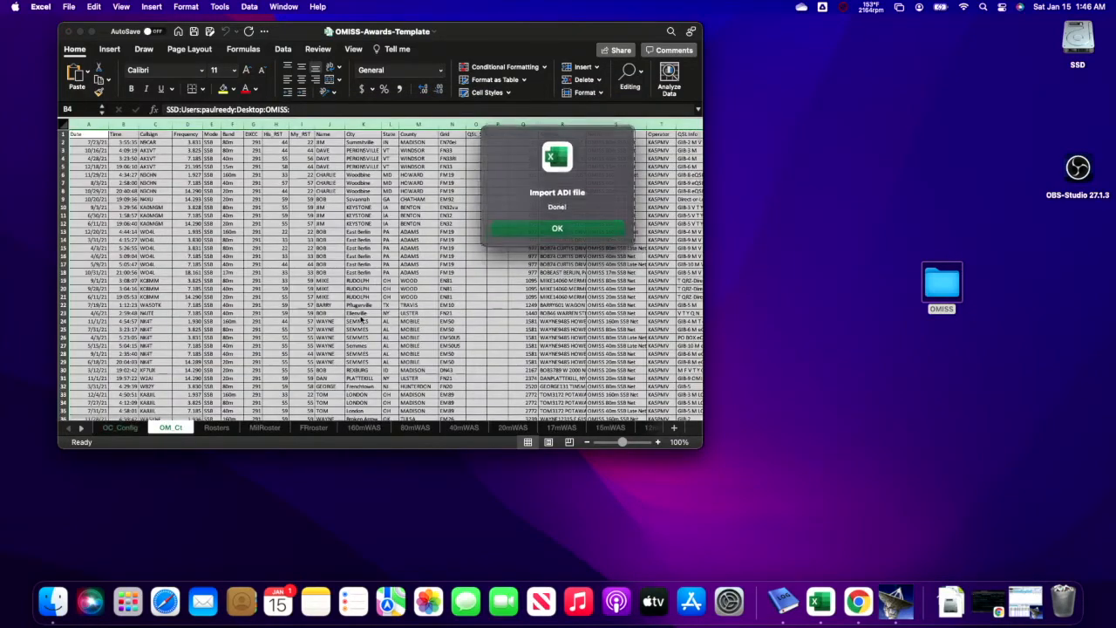
left_click(557, 227)
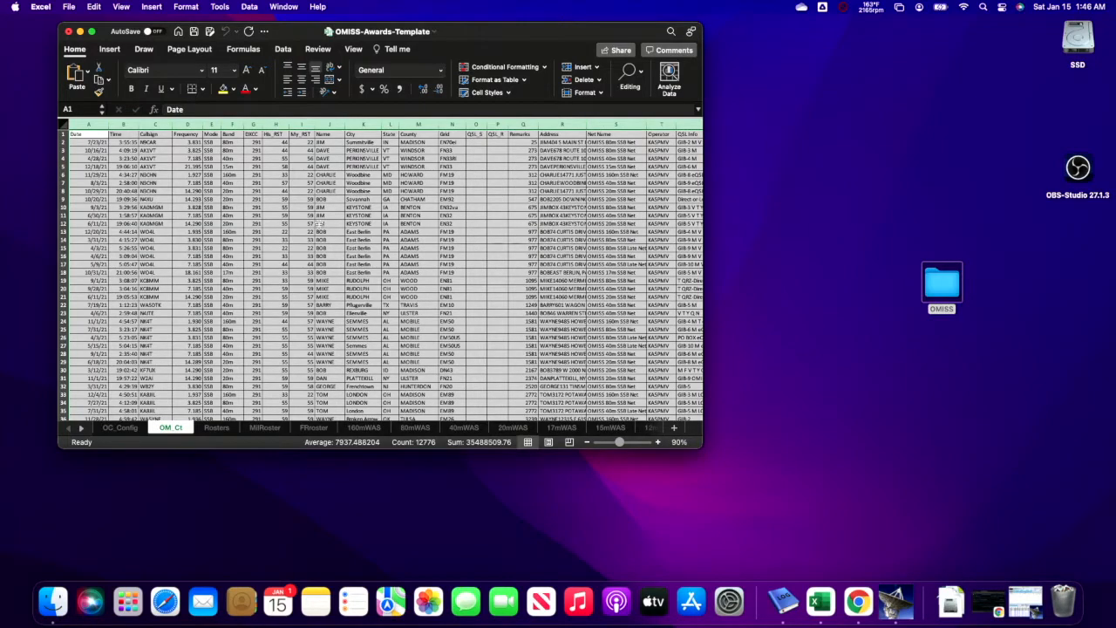
From OC_Config, choose 20220102.adi in the Desktop's OMISS folder, read its contacts into OM_Ct and acknowledge the import
left_click(124, 428)
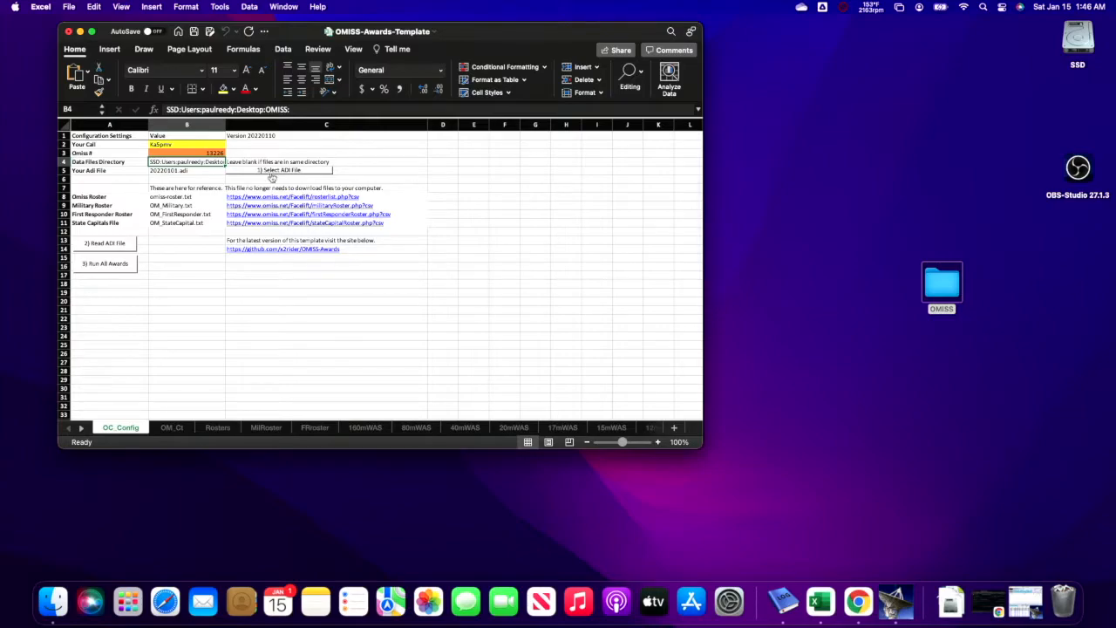
left_click(271, 172)
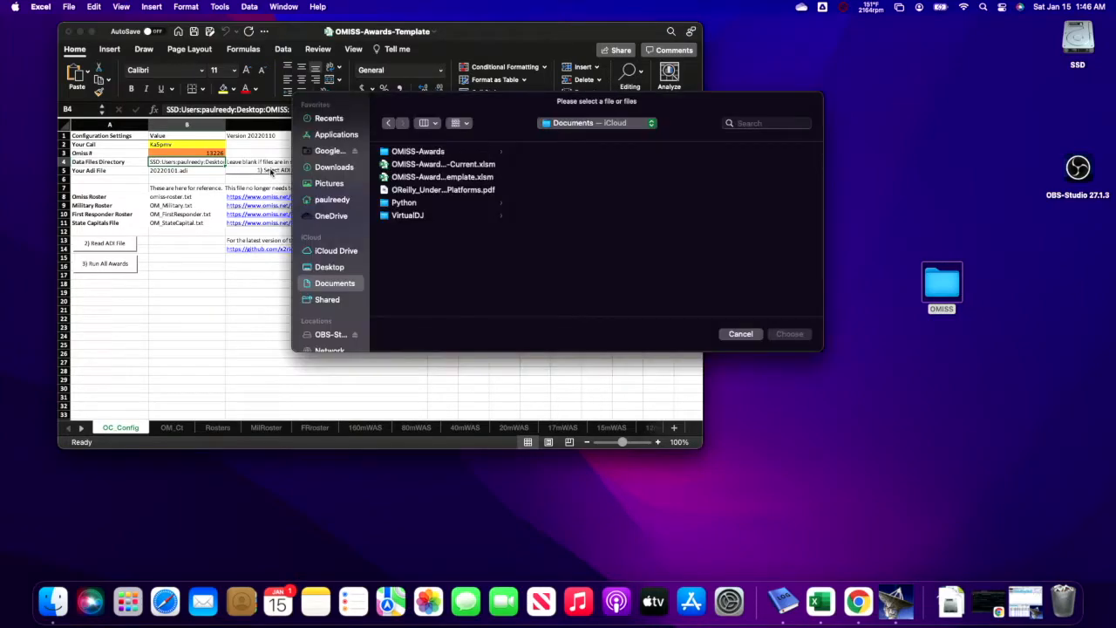
left_click(330, 266)
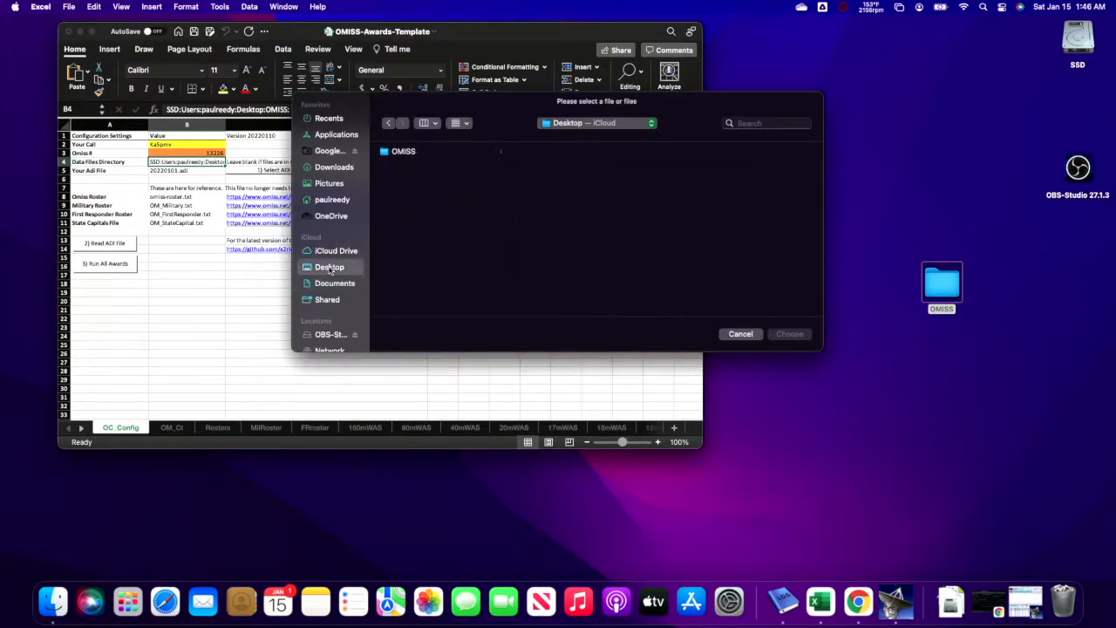
left_click(426, 153)
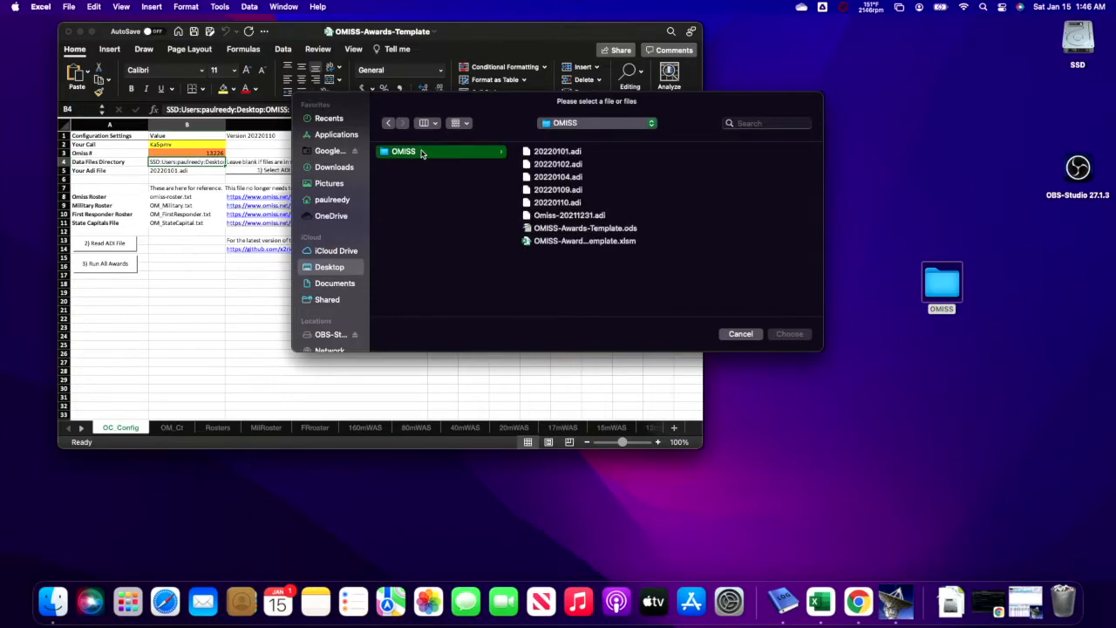
double_click(558, 165)
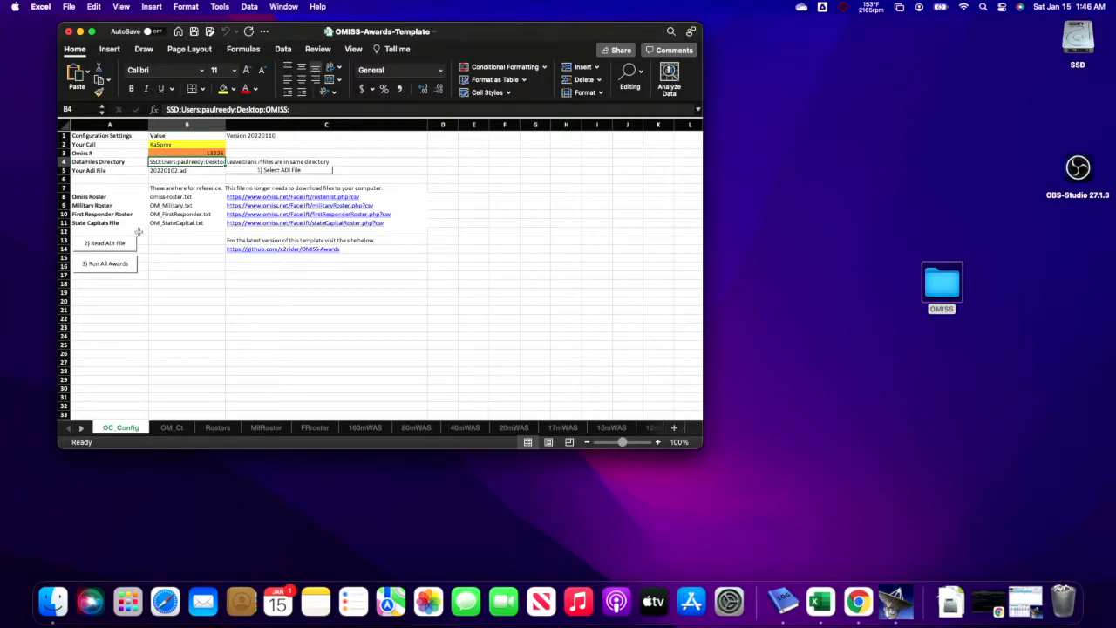
left_click(127, 244)
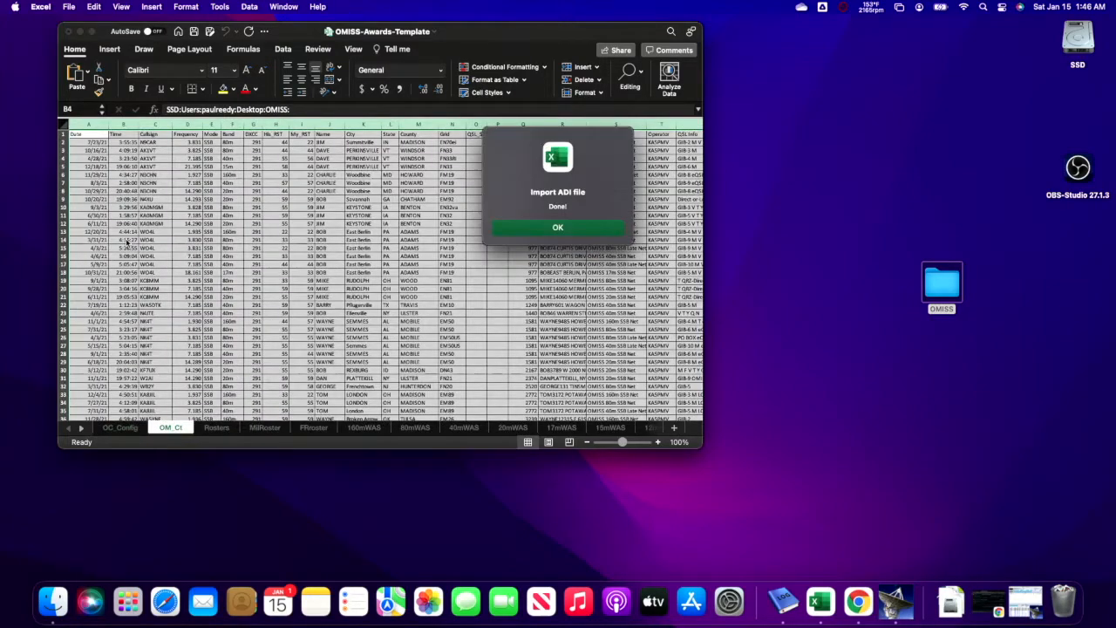
left_click(553, 227)
From OC_Config, choose the next dated ADI file after 20220102.adi in the Desktop's OMISS folder
left_click(124, 427)
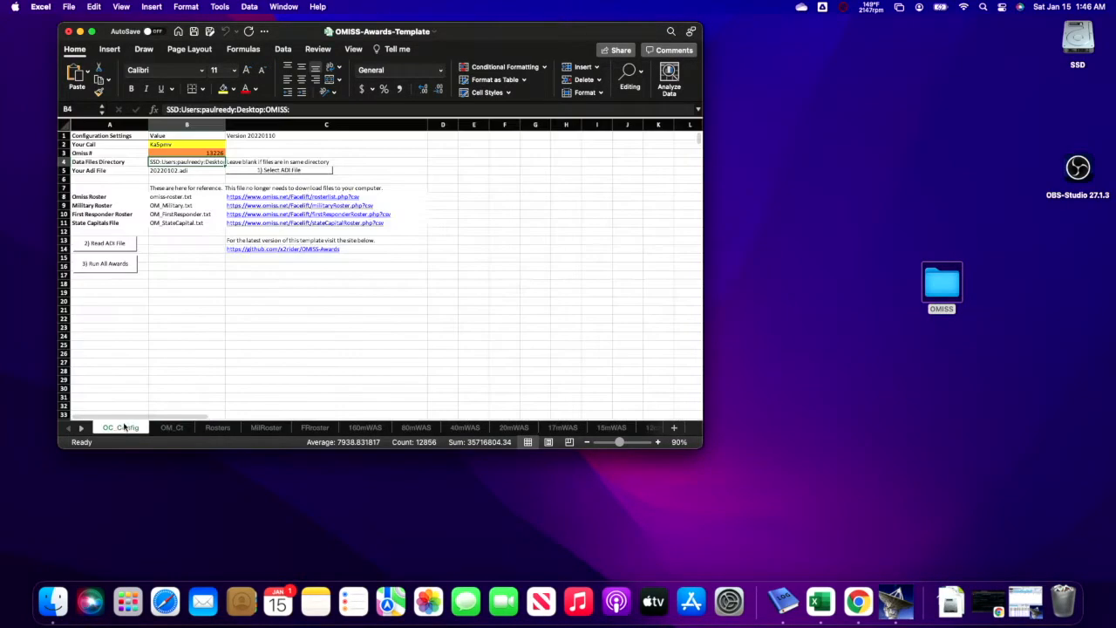
left_click(262, 172)
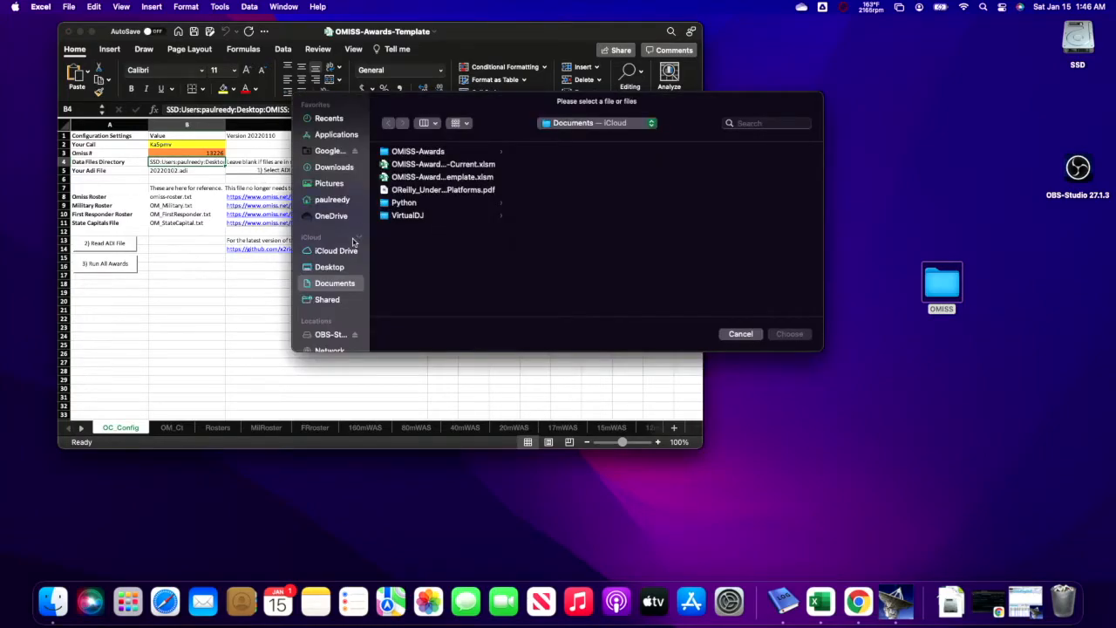
left_click(340, 266)
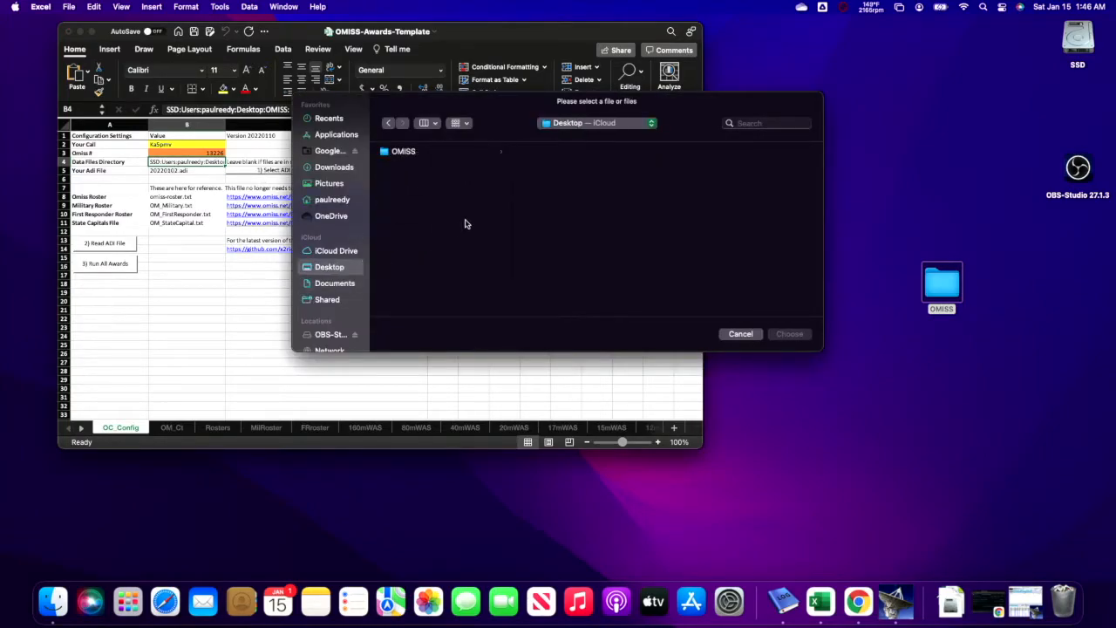
left_click(434, 154)
double_click(536, 183)
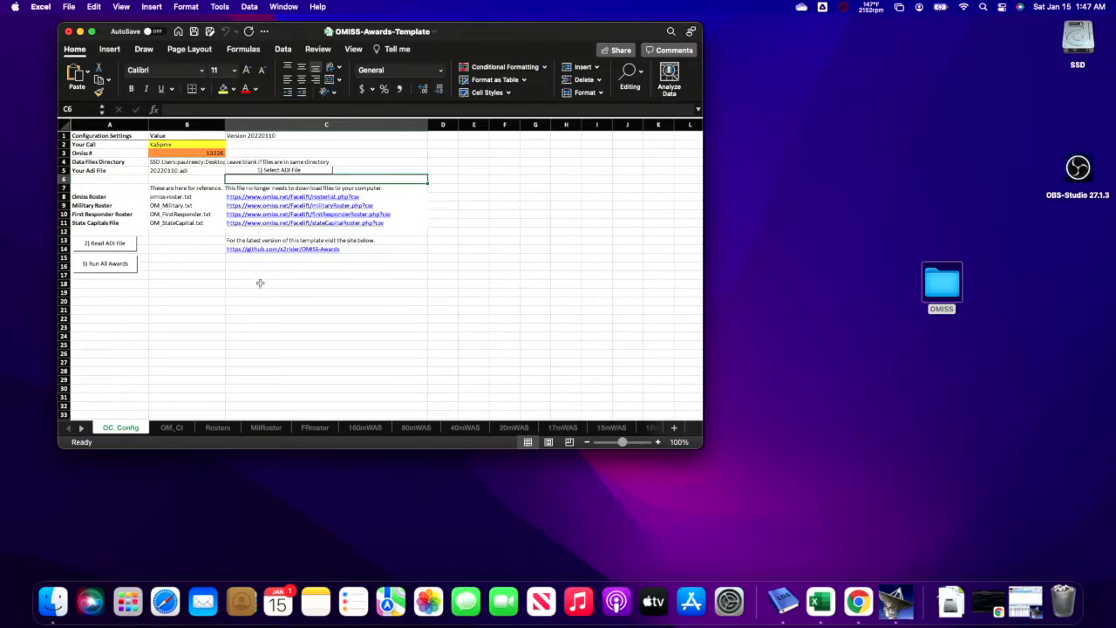
On the OM_Ct sheet, select all imported contact rows while leaving header row 1 out of the selection
left_click(179, 430)
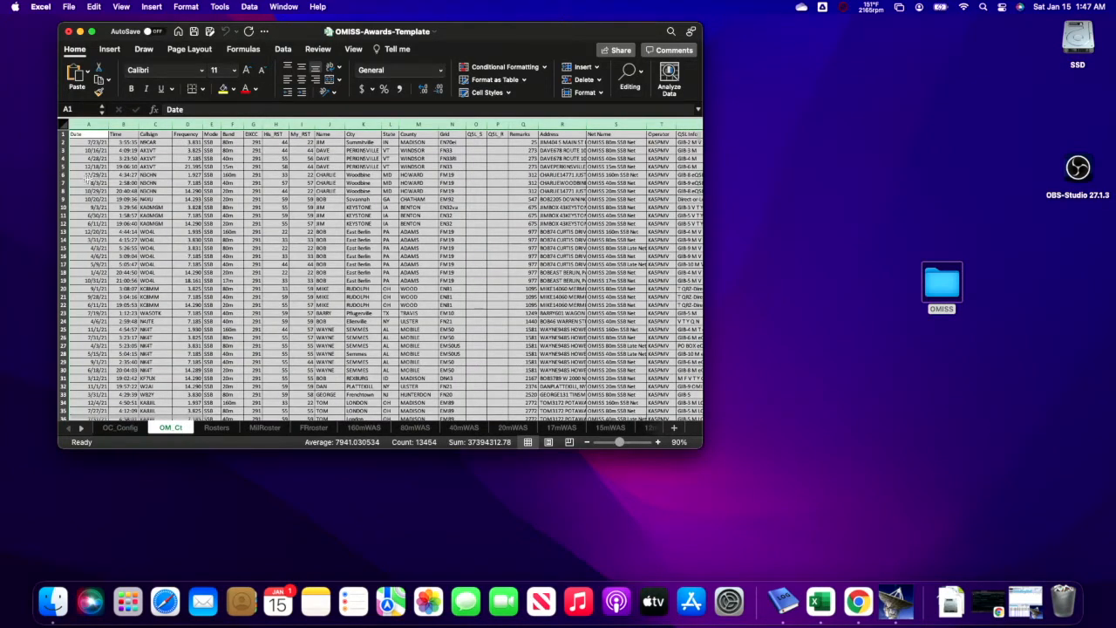
left_click(63, 123)
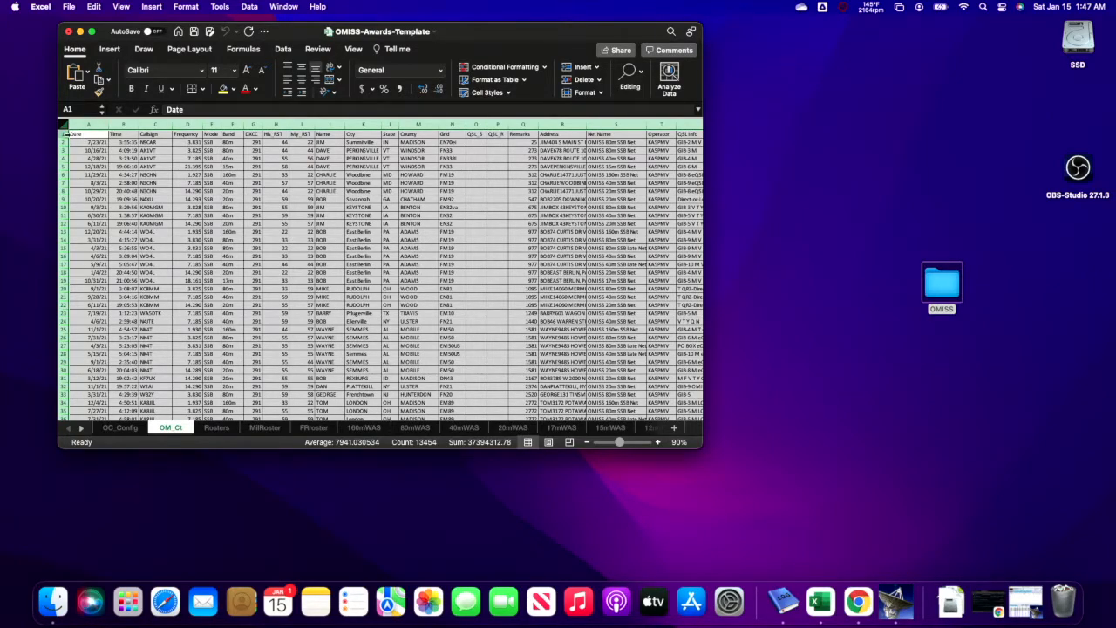
left_click(63, 133)
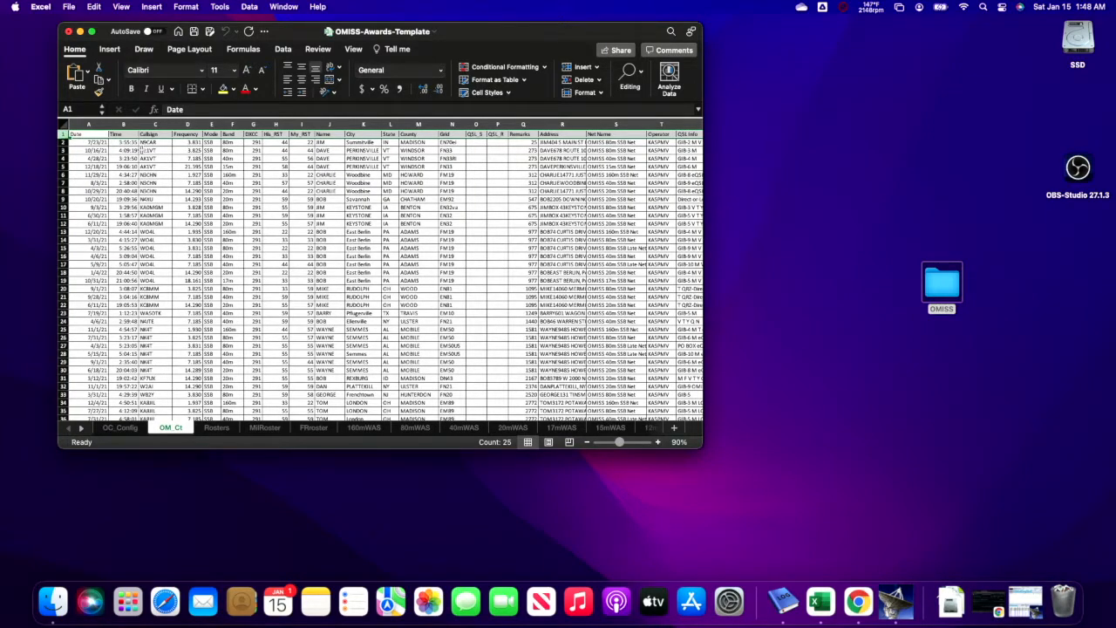
left_click(64, 124)
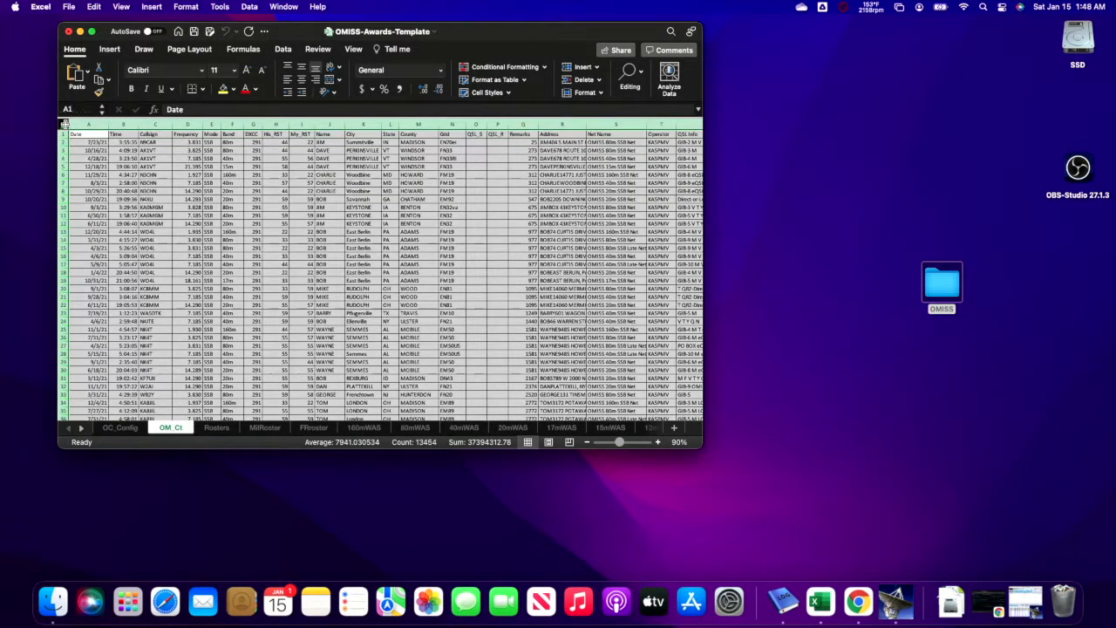
left_click(63, 133, "super")
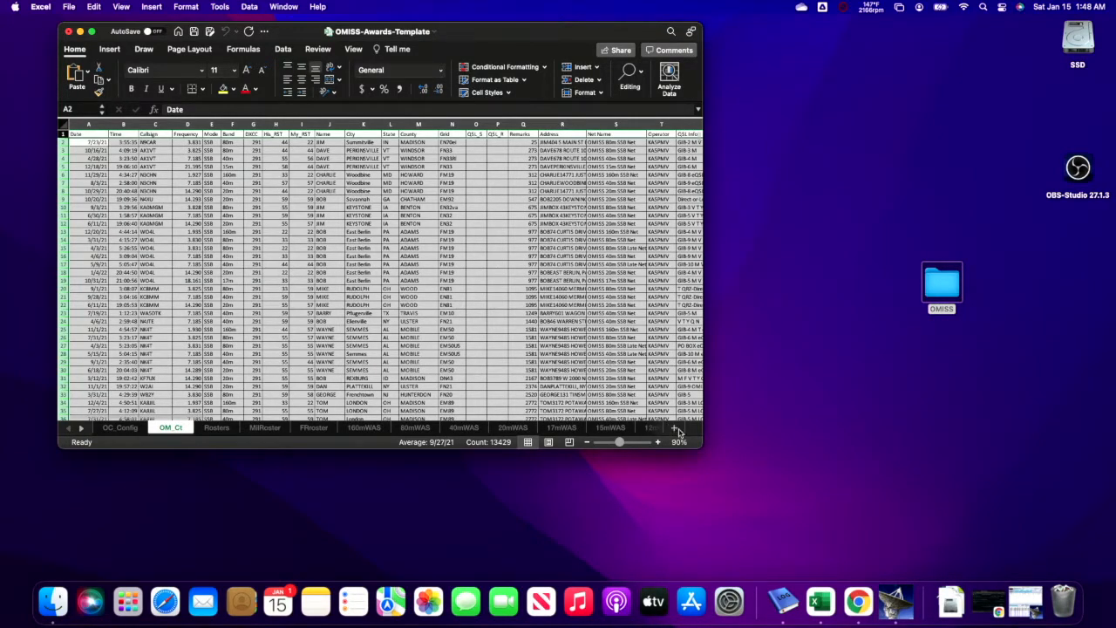
Enlarge the workbook window, zoom OM_Ct to 278%, and select the whole sheet again except header row 1
left_click_drag(718, 468, 757, 503)
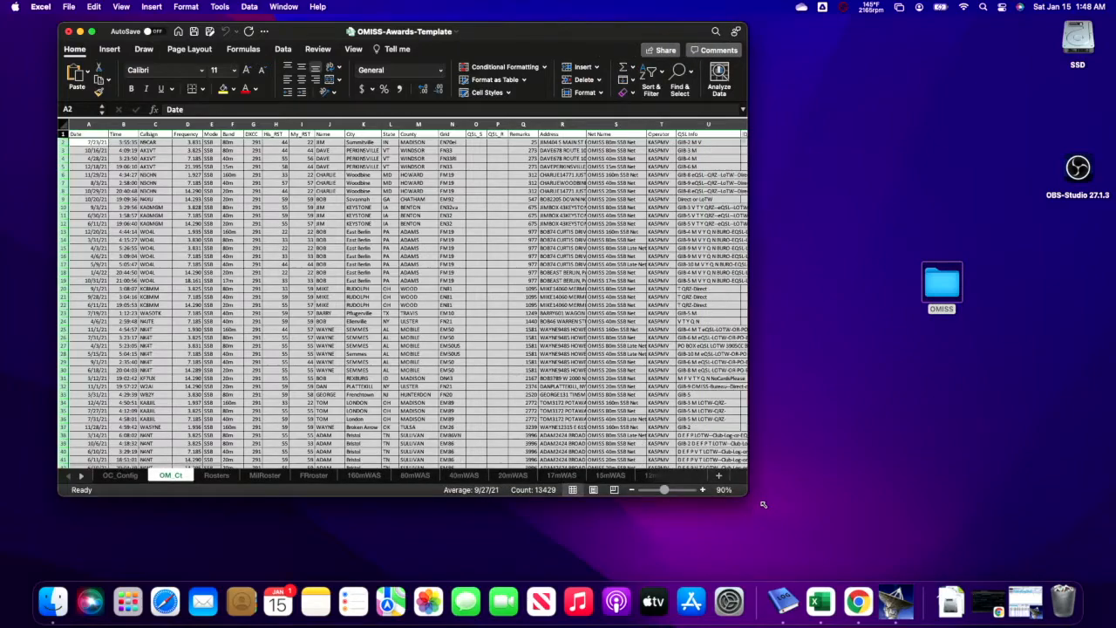
left_click(689, 496)
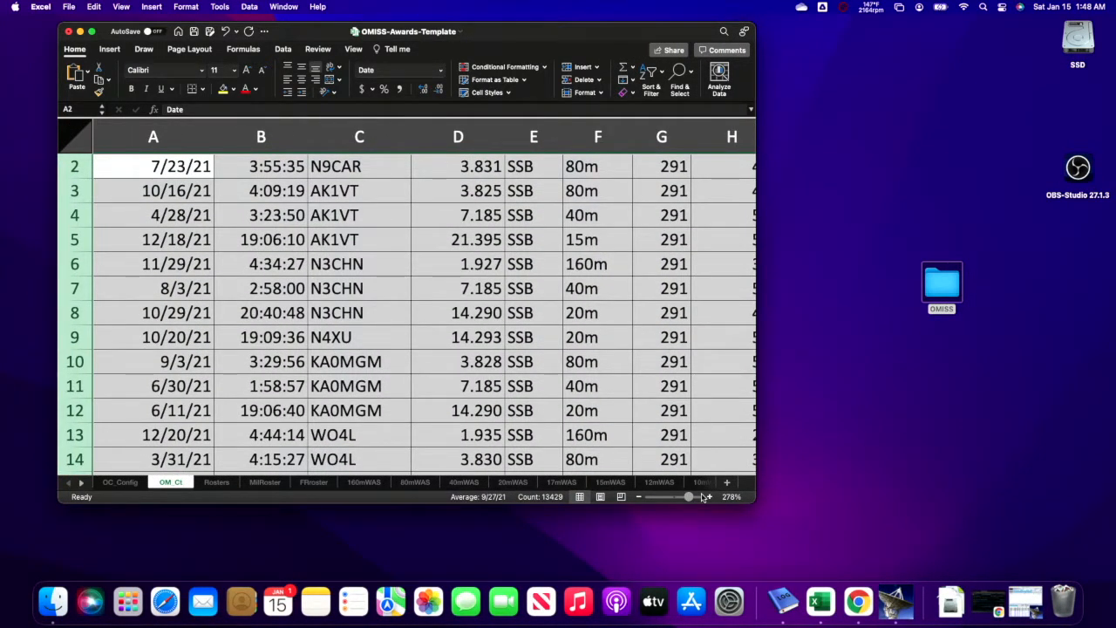
left_click(348, 288)
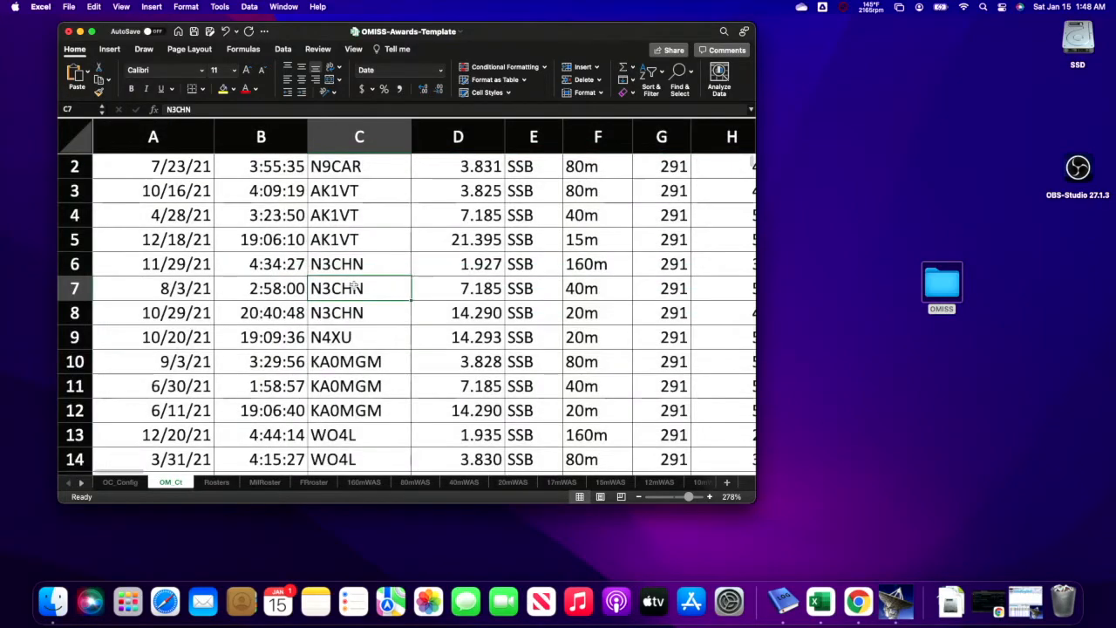
scroll(163, 209, "up", 1)
left_click(74, 137)
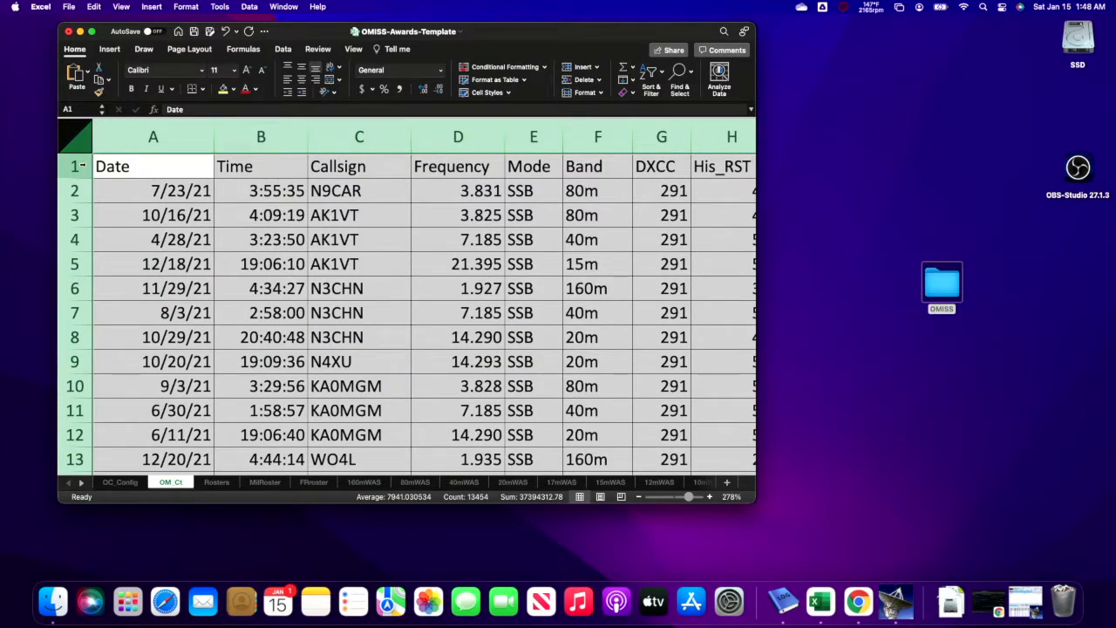
left_click(77, 165, "super")
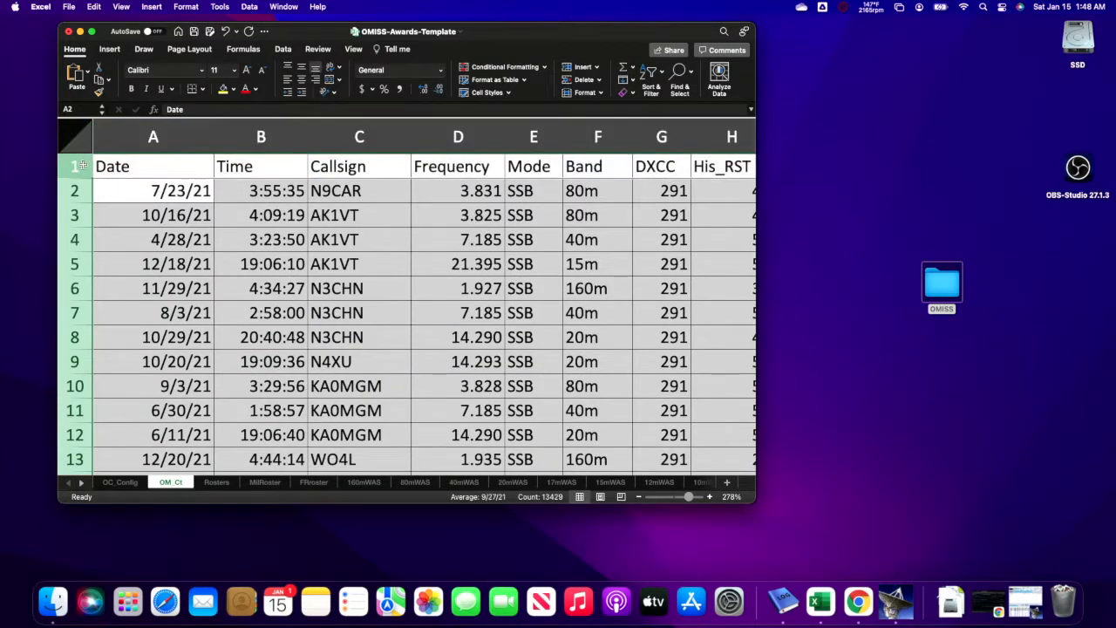
right_click(260, 232)
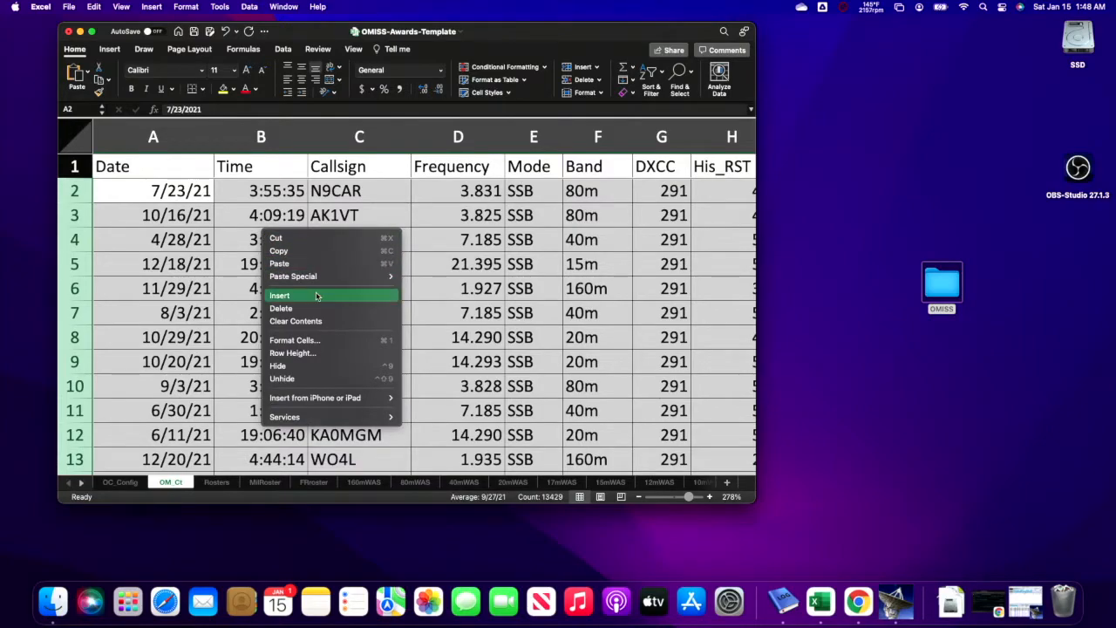
left_click(432, 204)
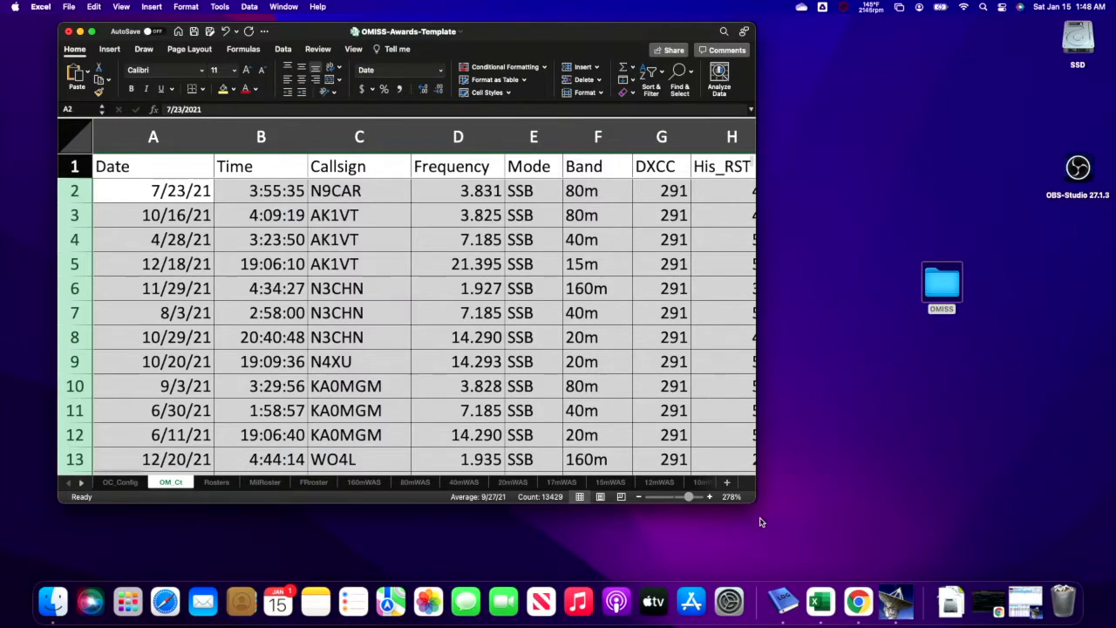
left_click_drag(687, 497, 686, 498)
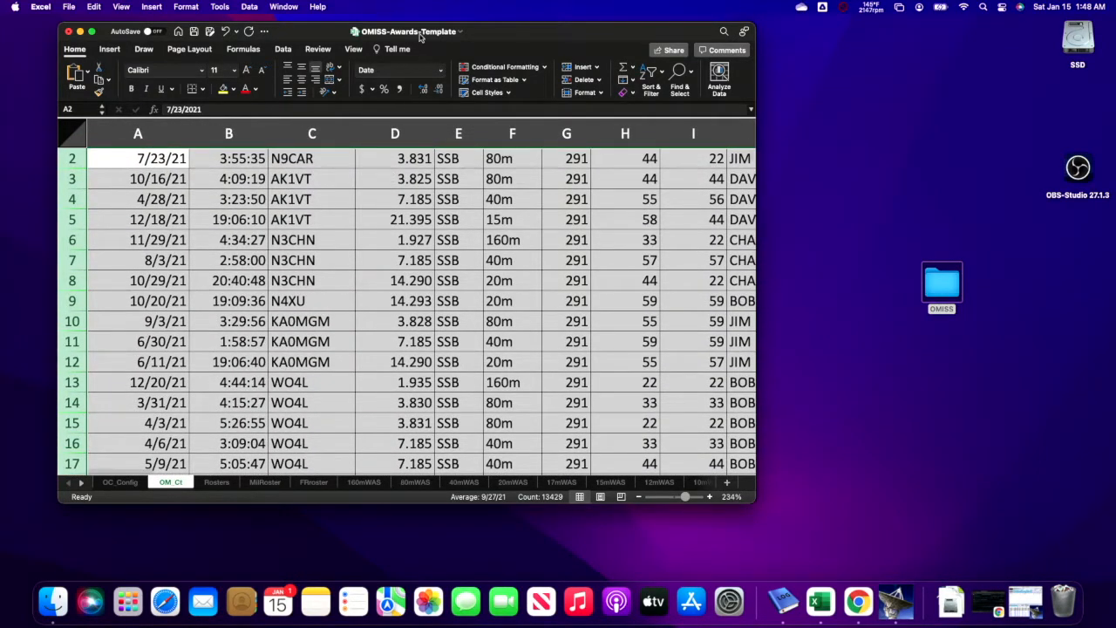
mouse_move(481, 38)
left_mouse_down()
mouse_move(465, 97)
mouse_move(480, 52)
left_mouse_up()
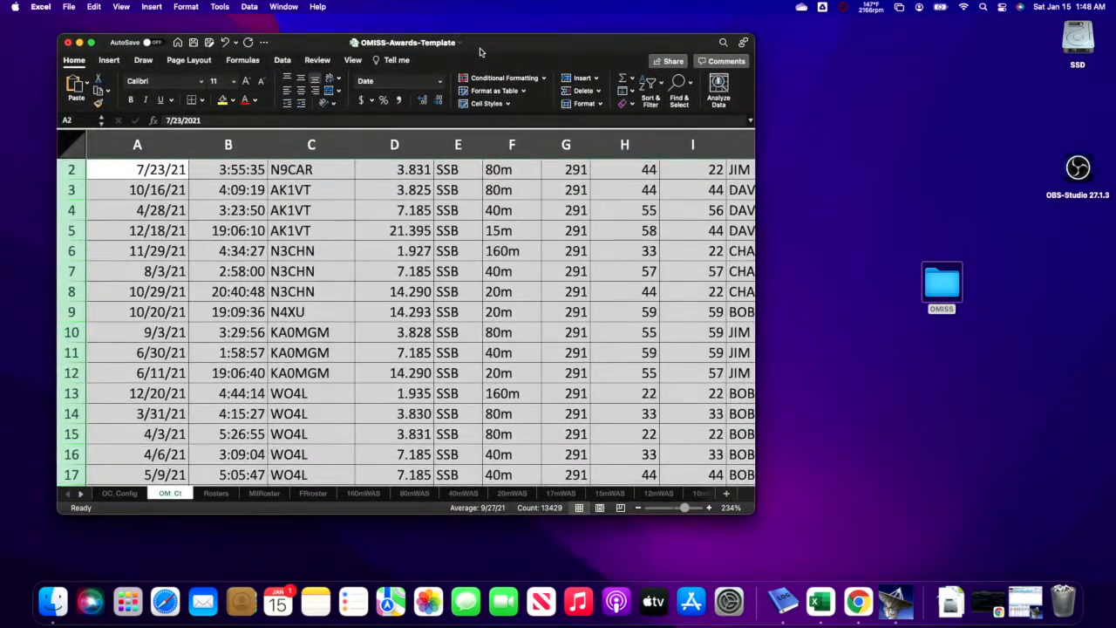
Open OMISS-Awards-Template.ods from the Desktop's OMISS folder in OpenOffice, updating all links and enabling its macros
left_click(52, 600)
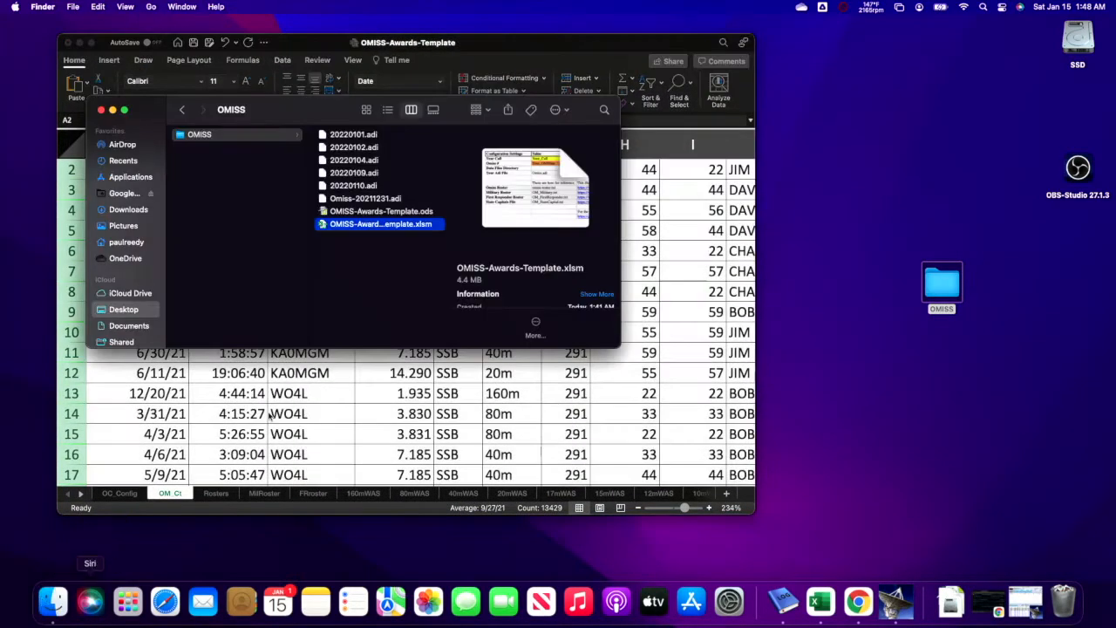
left_click(383, 212)
double_click(384, 212)
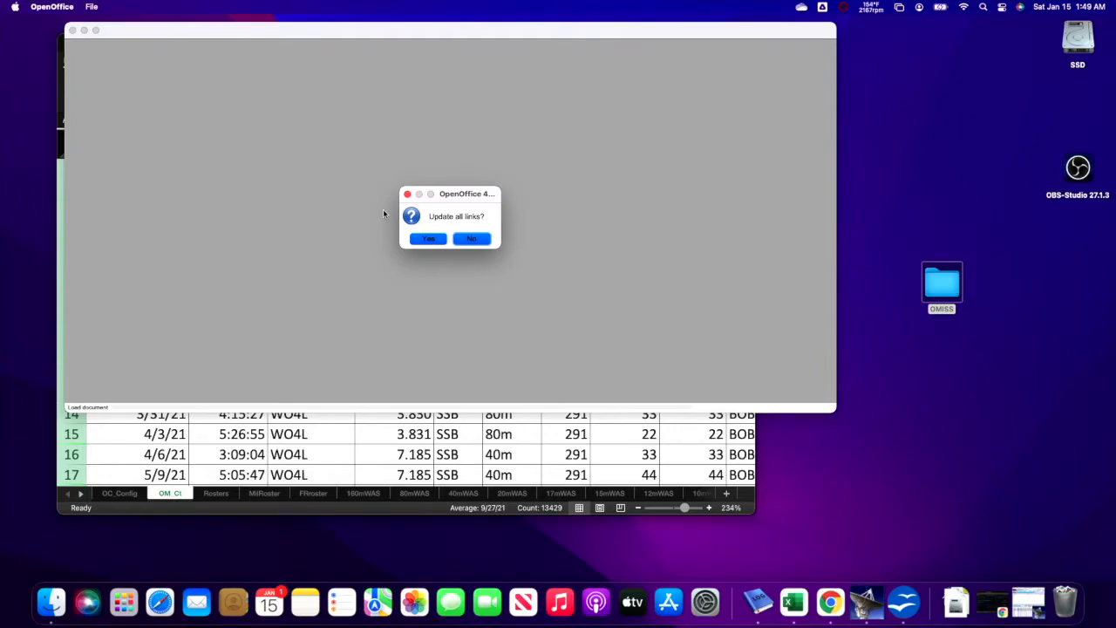
left_click(428, 240)
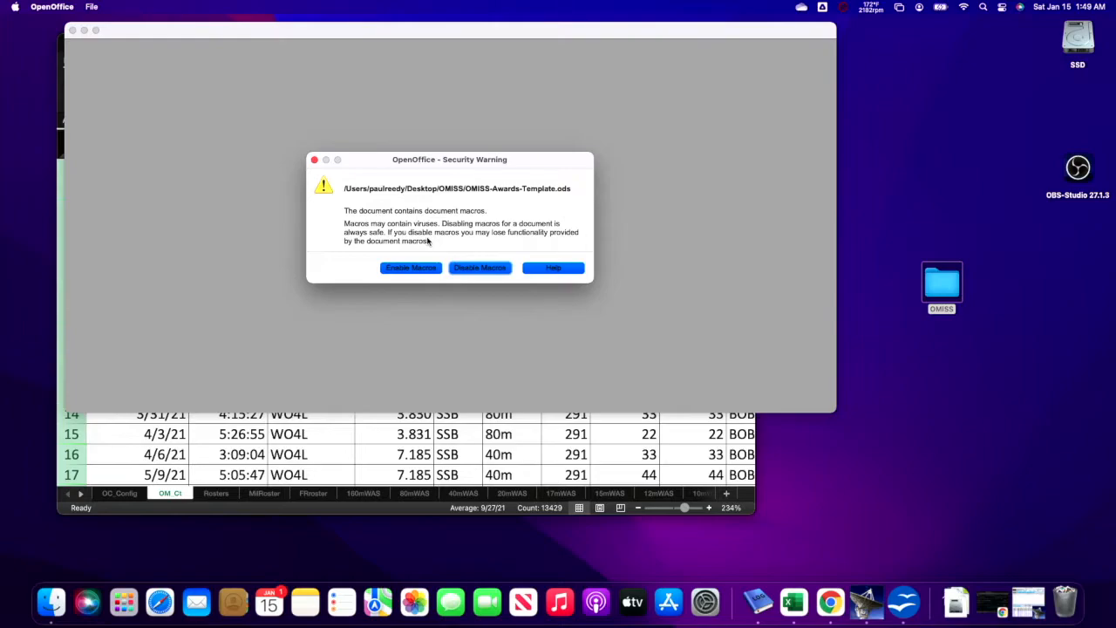
left_click(413, 270)
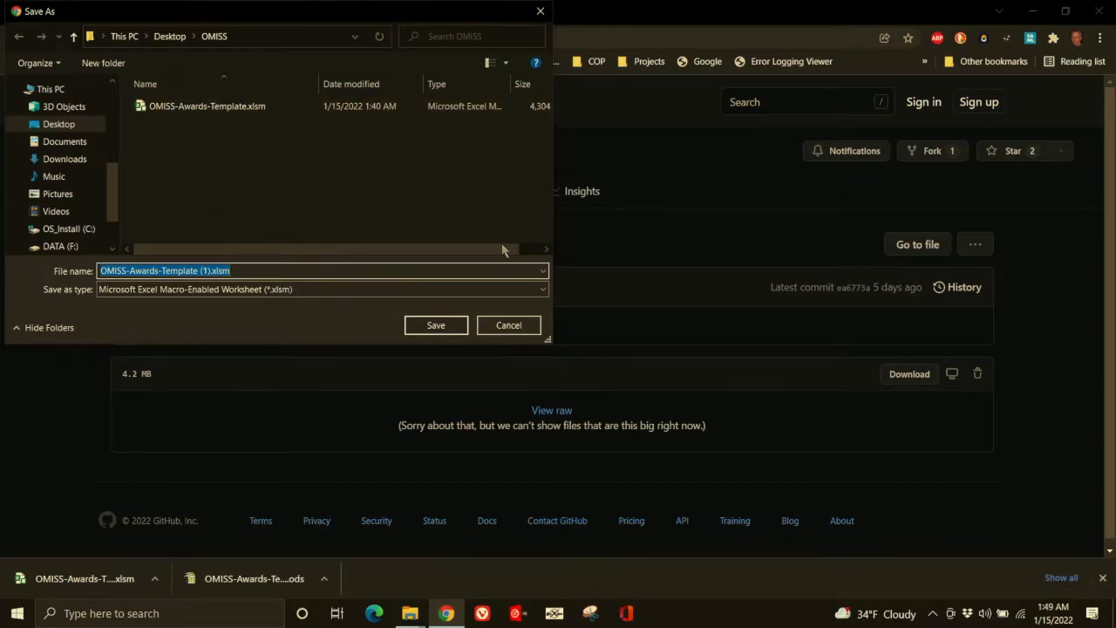
On the Windows computer, cancel the extra template download, open OMISS-Awards-Template.xlsm from the desktop's OMISS folder in Excel, and enable its editing and content
left_click(504, 325)
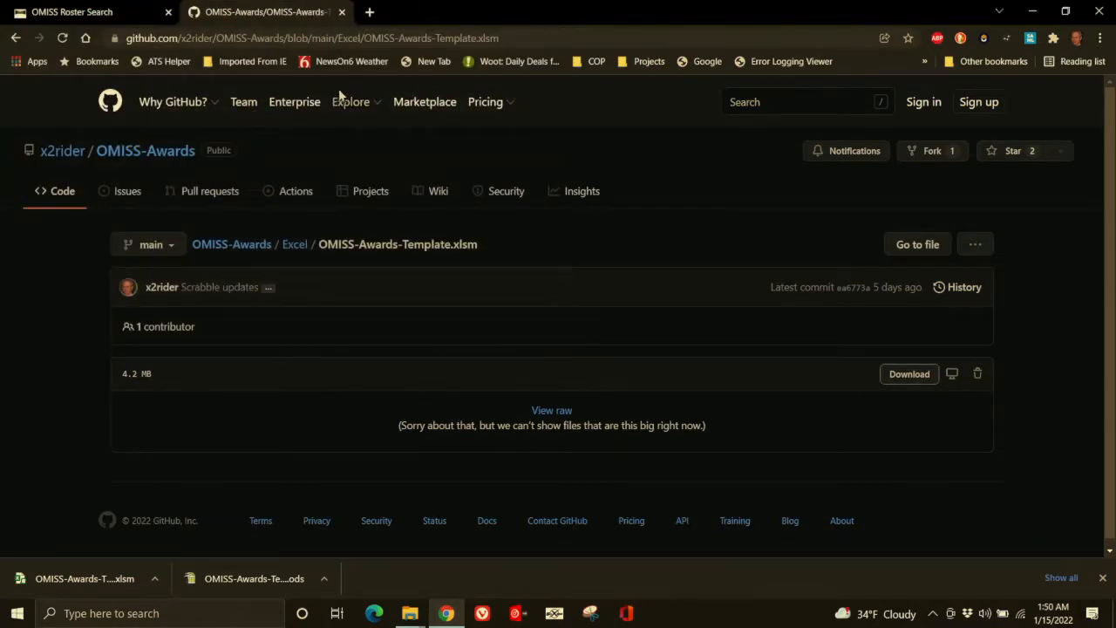
left_click(1032, 13)
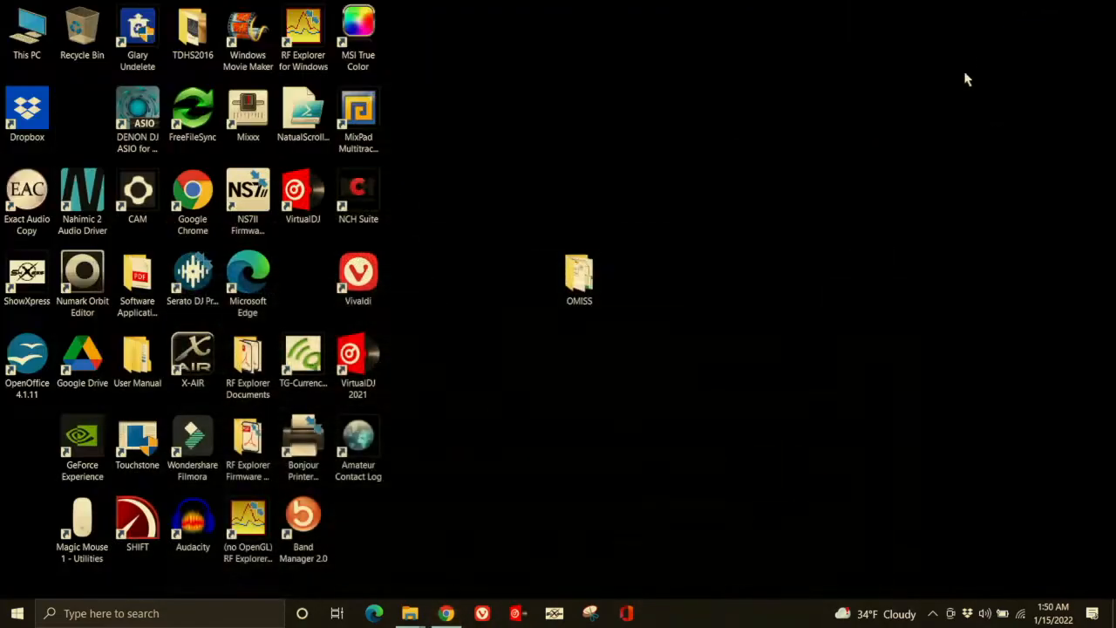
double_click(575, 274)
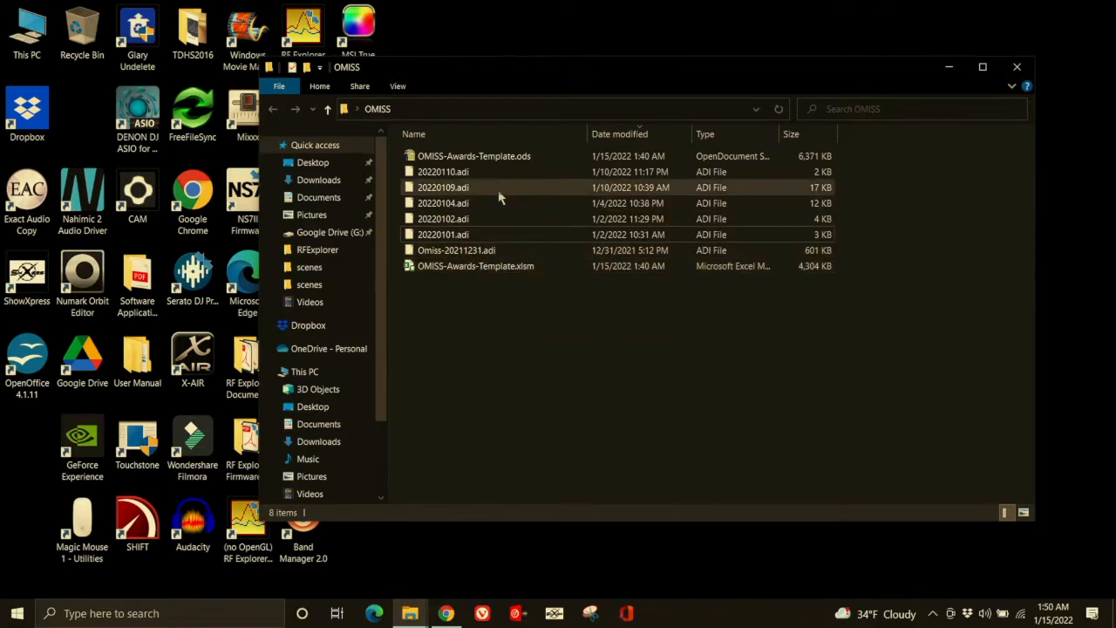
double_click(491, 269)
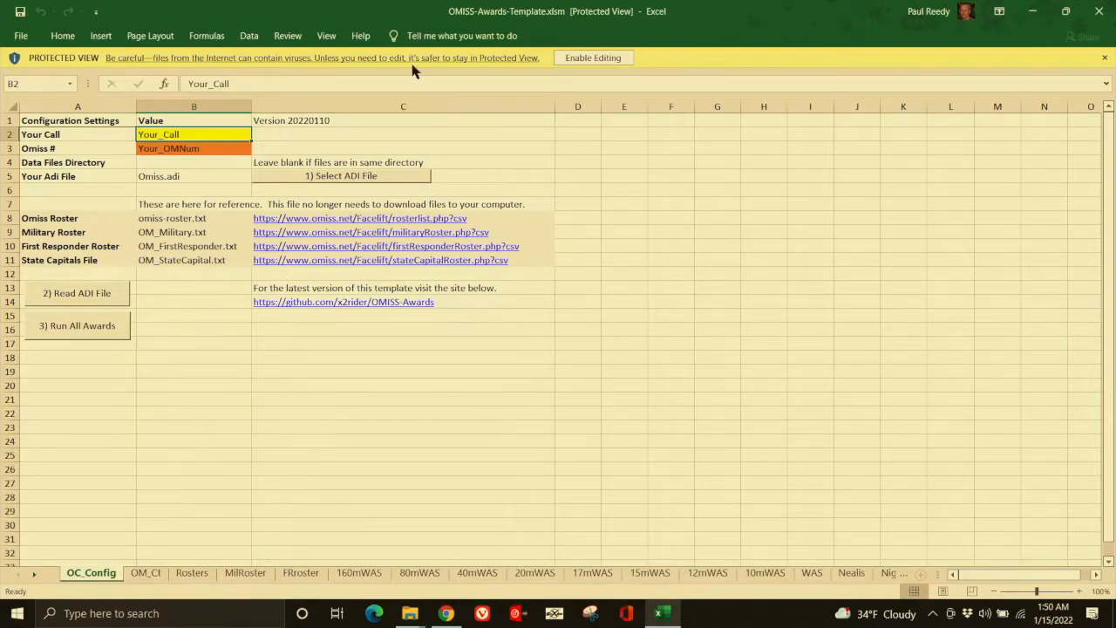
left_click(610, 60)
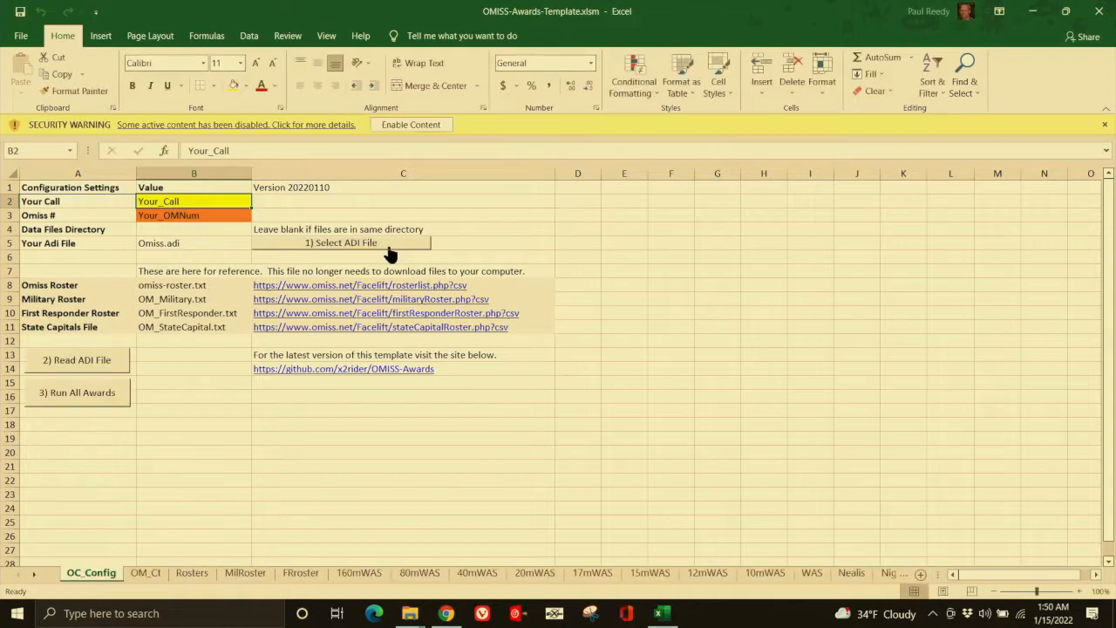
left_click(406, 127)
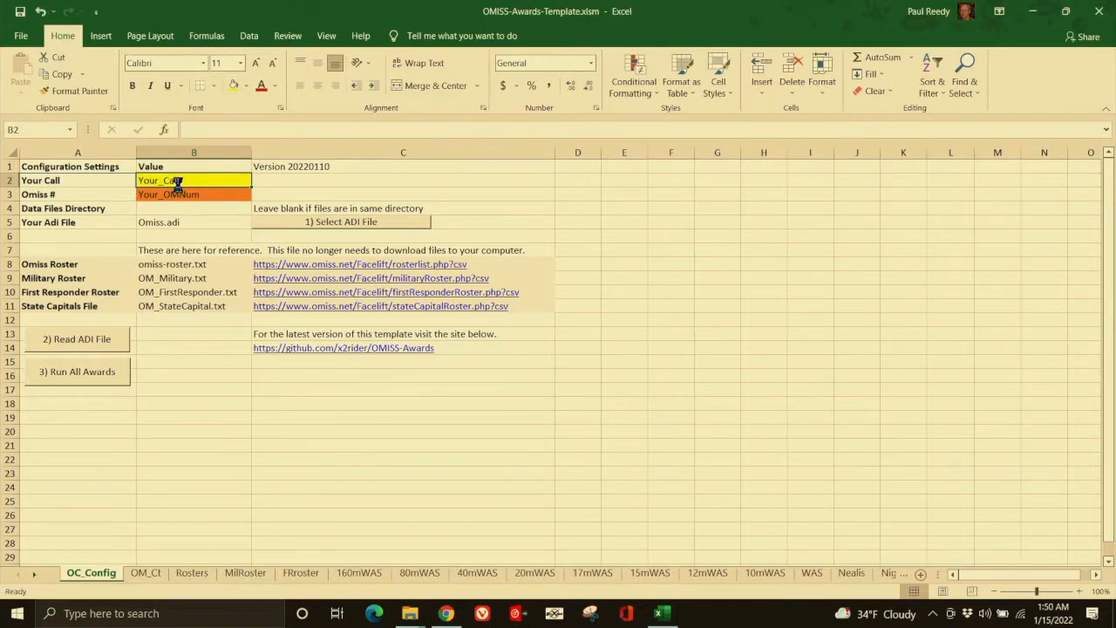
Enter the operator's call sign and OMISS number in the OC_Config sheet's configuration settings
type("Ka5pmv")
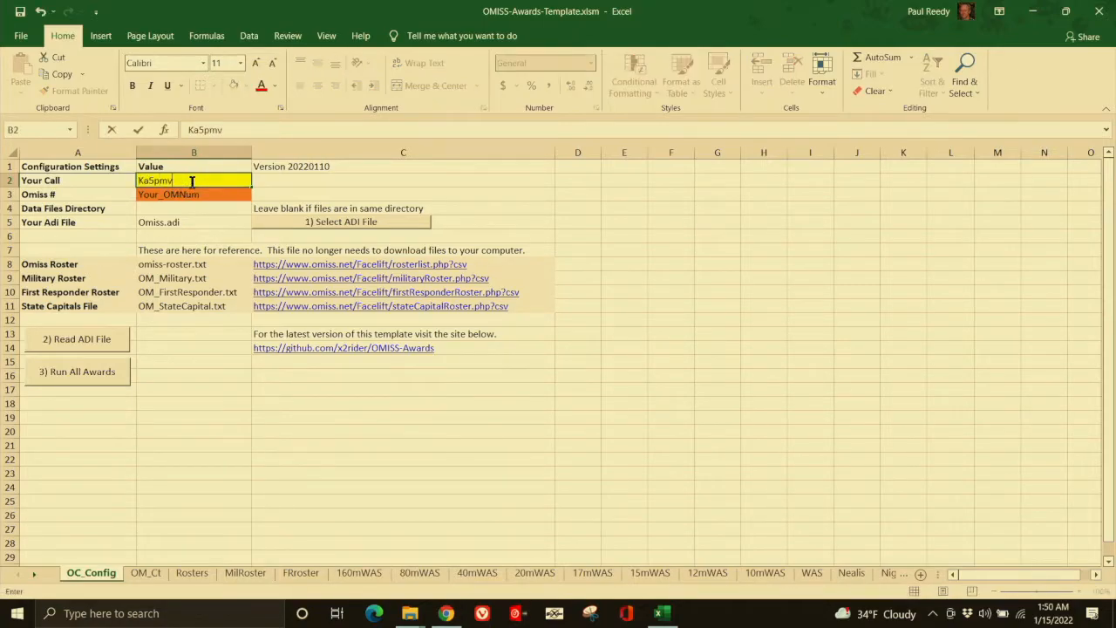
key("Return")
type("13226")
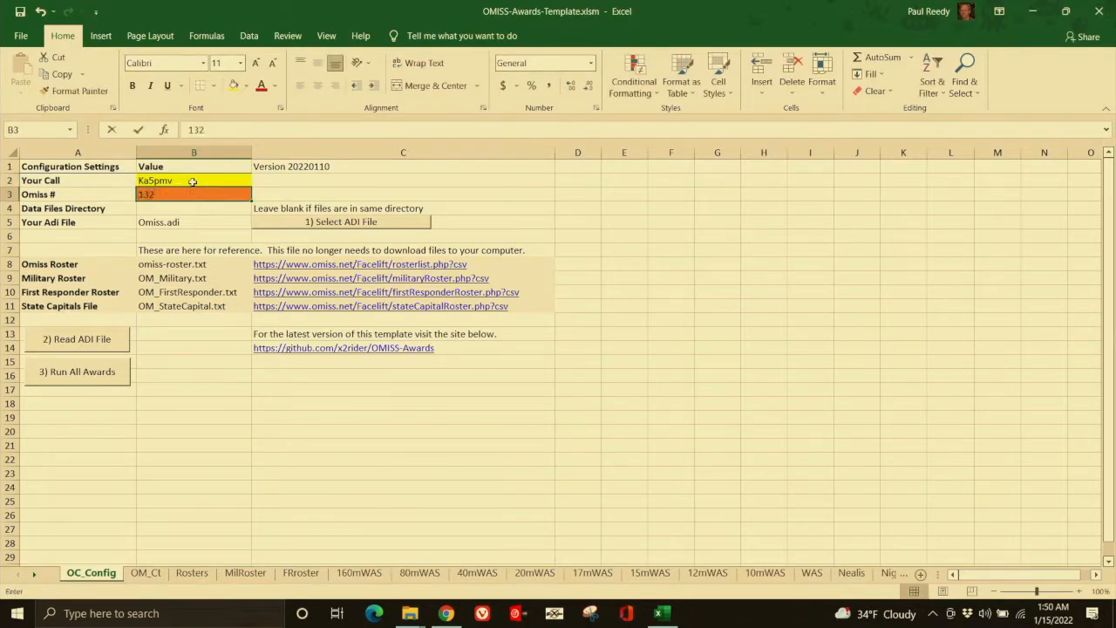
key("Return")
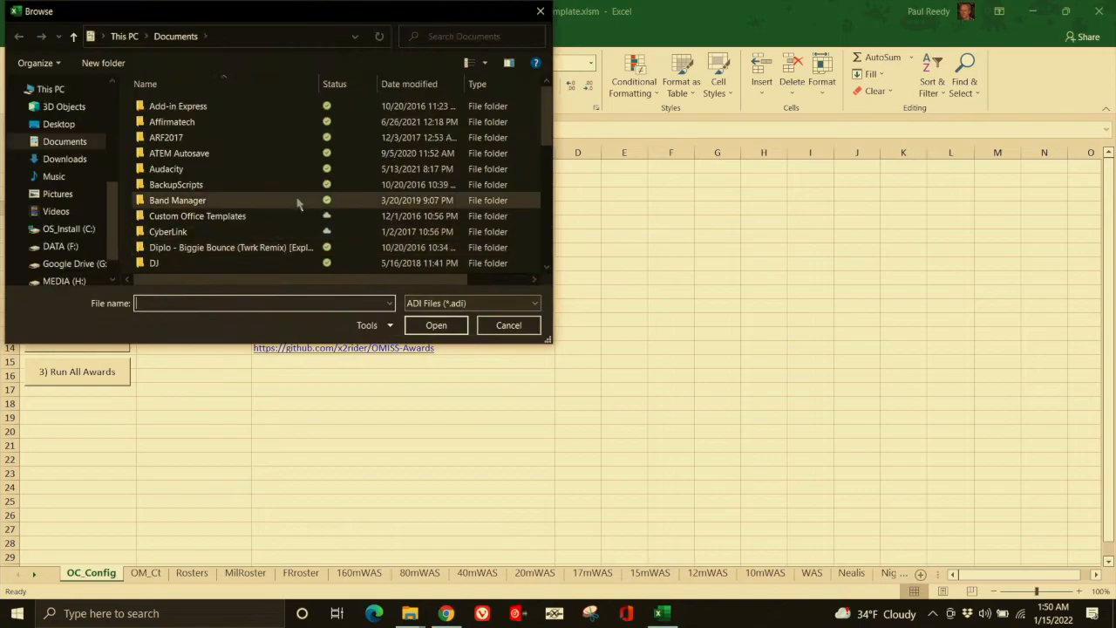
Try to import Omiss-20211231.adi from the Desktop's OMISS folder by selecting it as the ADI file and reading it
left_click(59, 124)
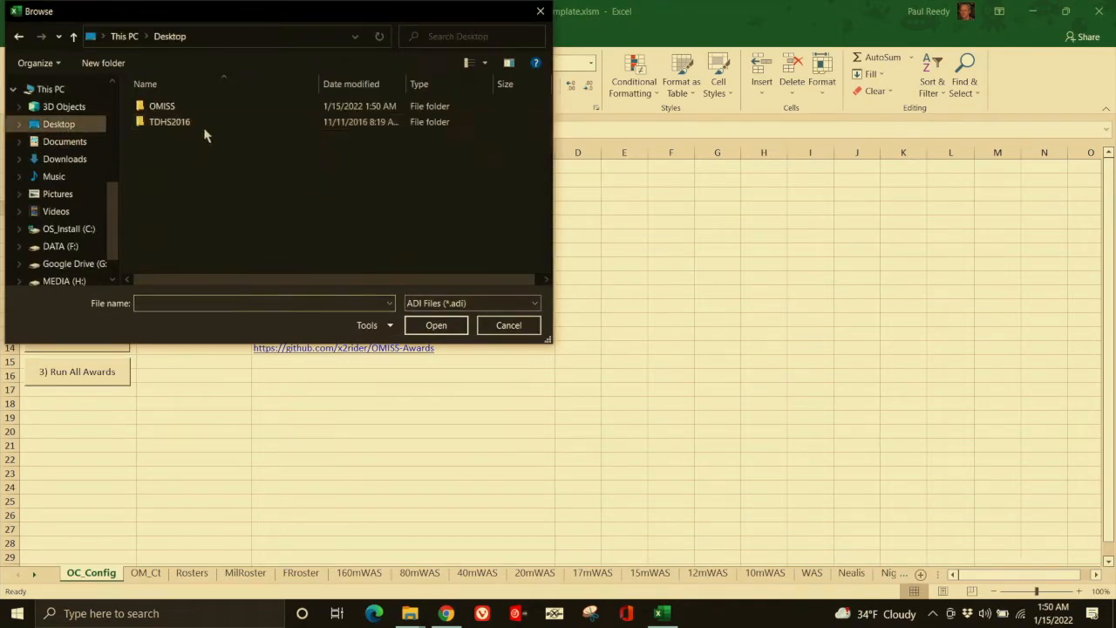
double_click(179, 108)
double_click(187, 184)
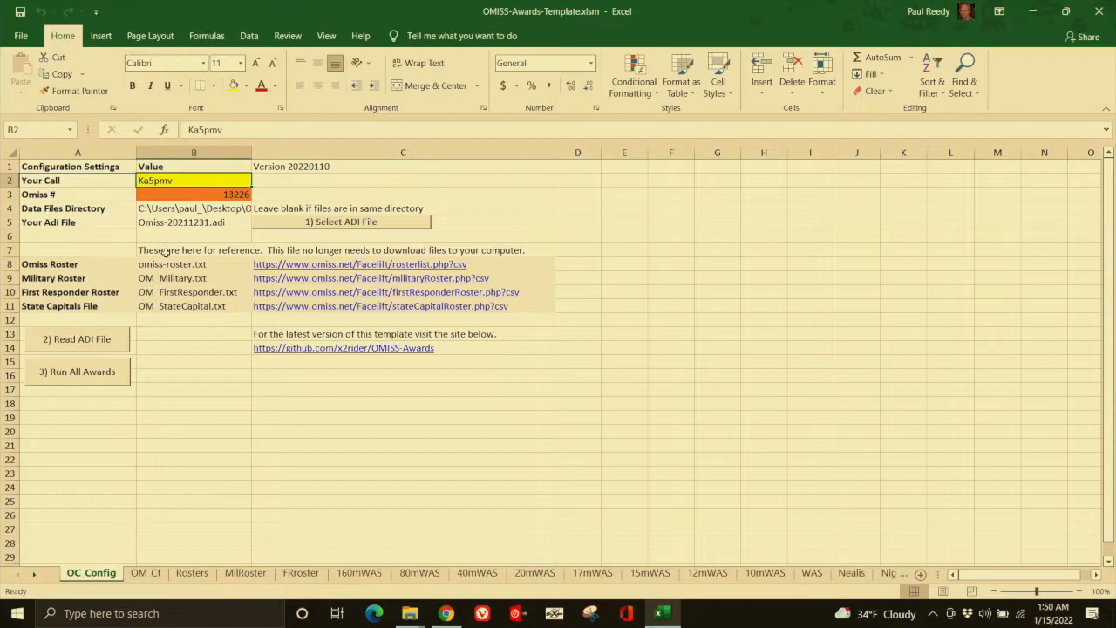
left_click(100, 340)
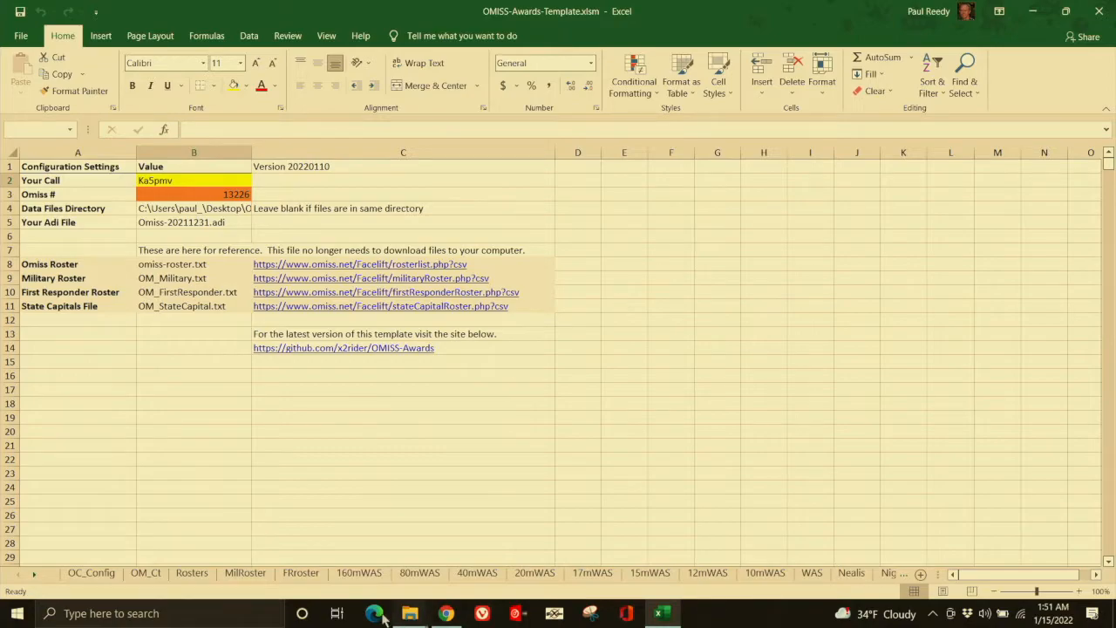
Open OMISS-Awards-Template.ods from the OMISS folder with OpenOffice Calc and agree to update all links
mouse_move(410, 613)
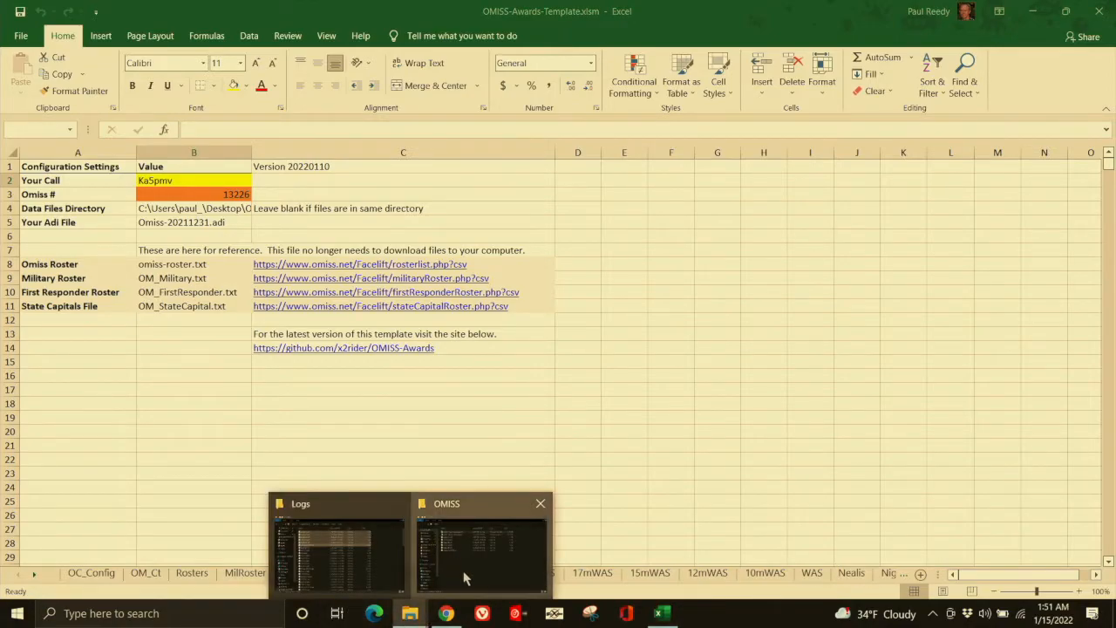
left_click(443, 548)
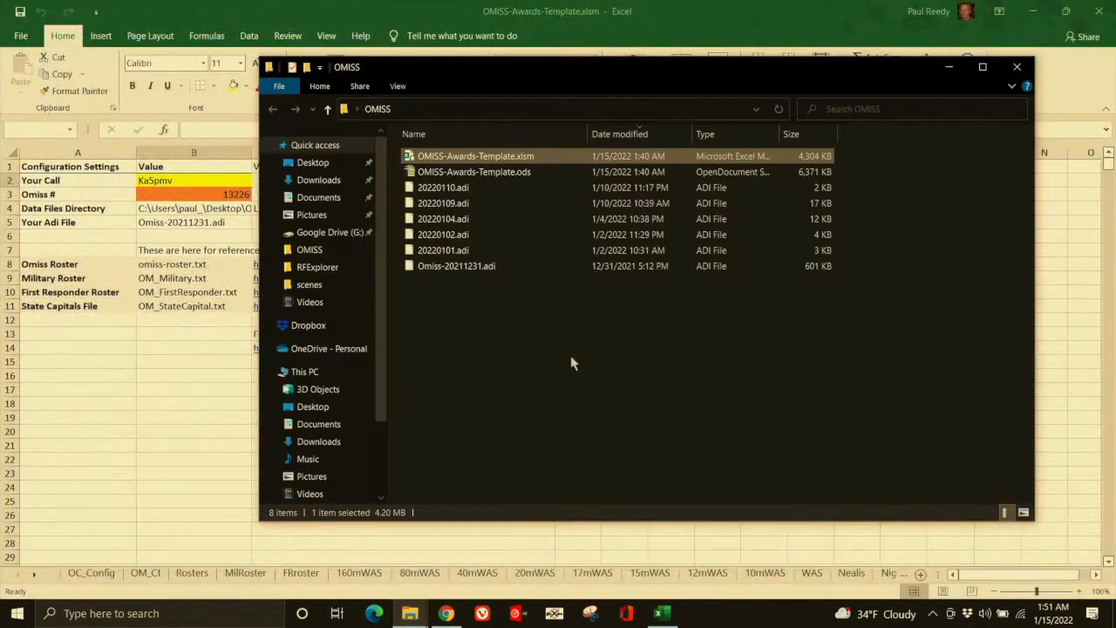
left_click(467, 173)
double_click(464, 173)
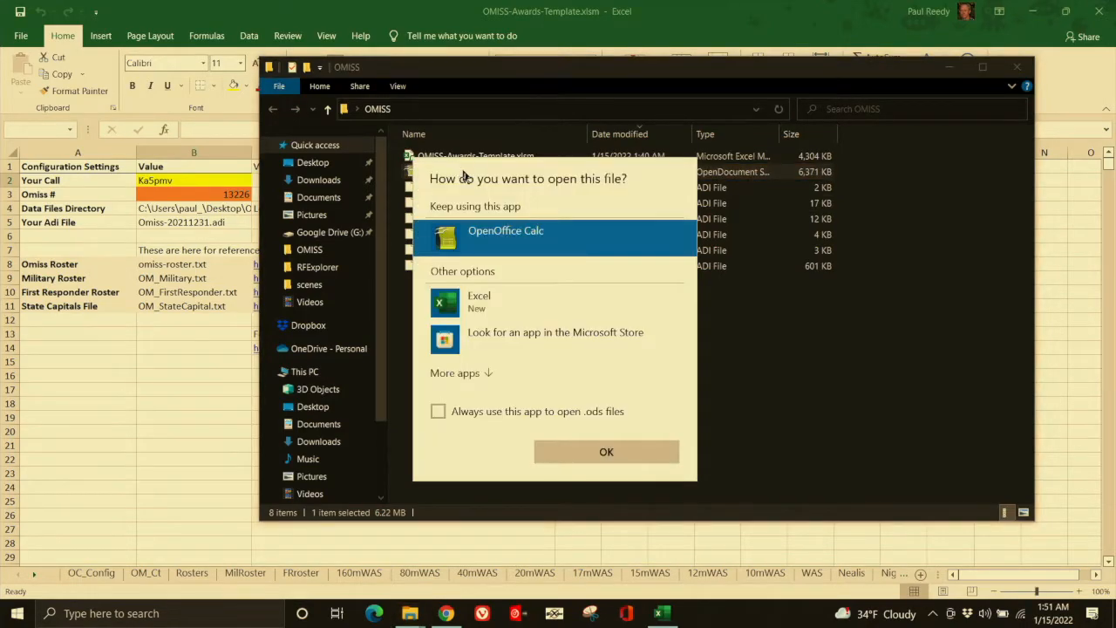
left_click(578, 457)
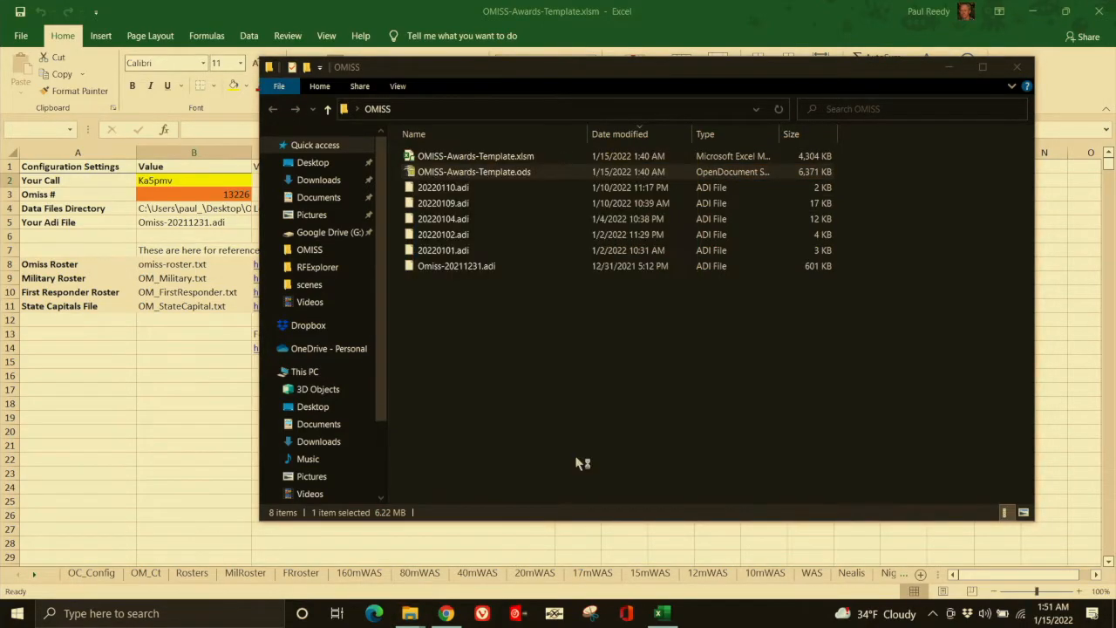
left_click(949, 72)
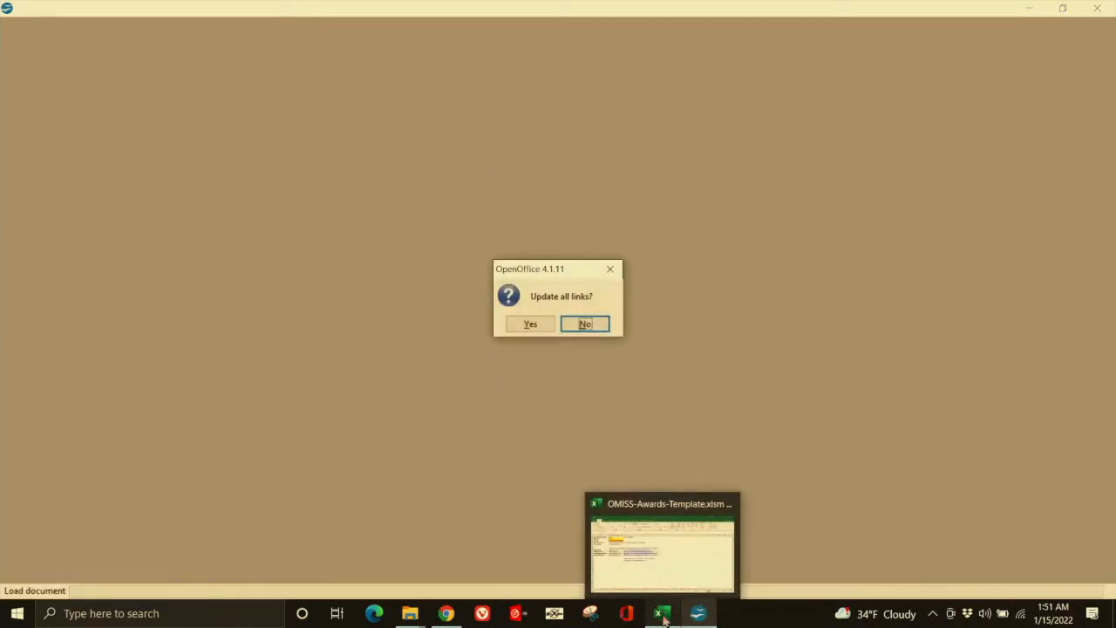
left_click(534, 324)
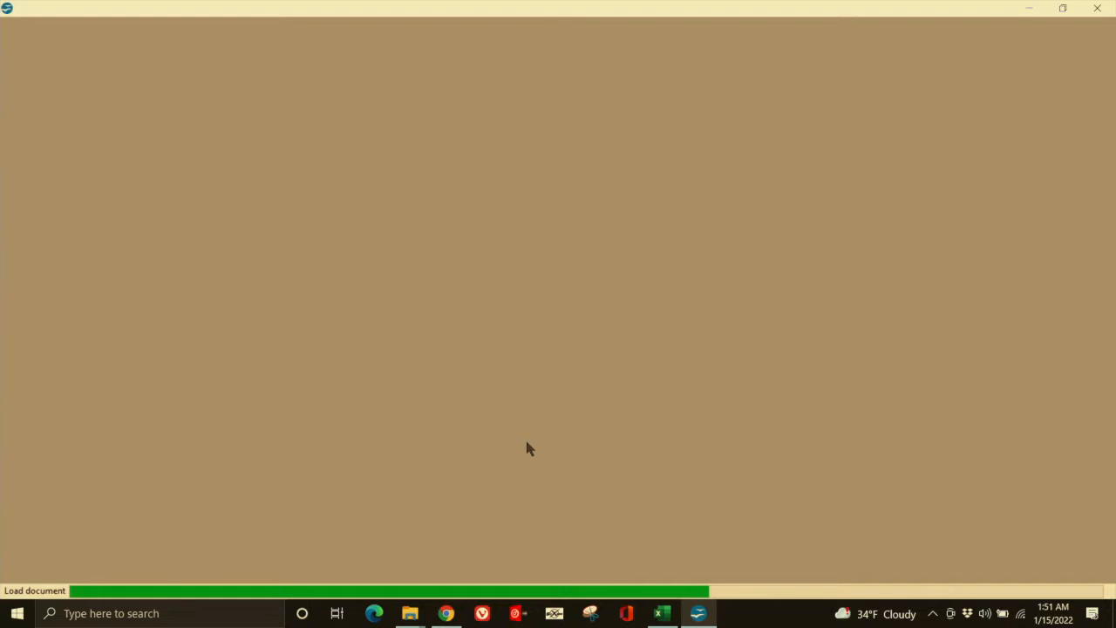
Reopen OMISS-Awards-Template.xlsm in Excel from the OMISS folder and check its OC_Config and OM_Ct sheets
left_click(663, 615)
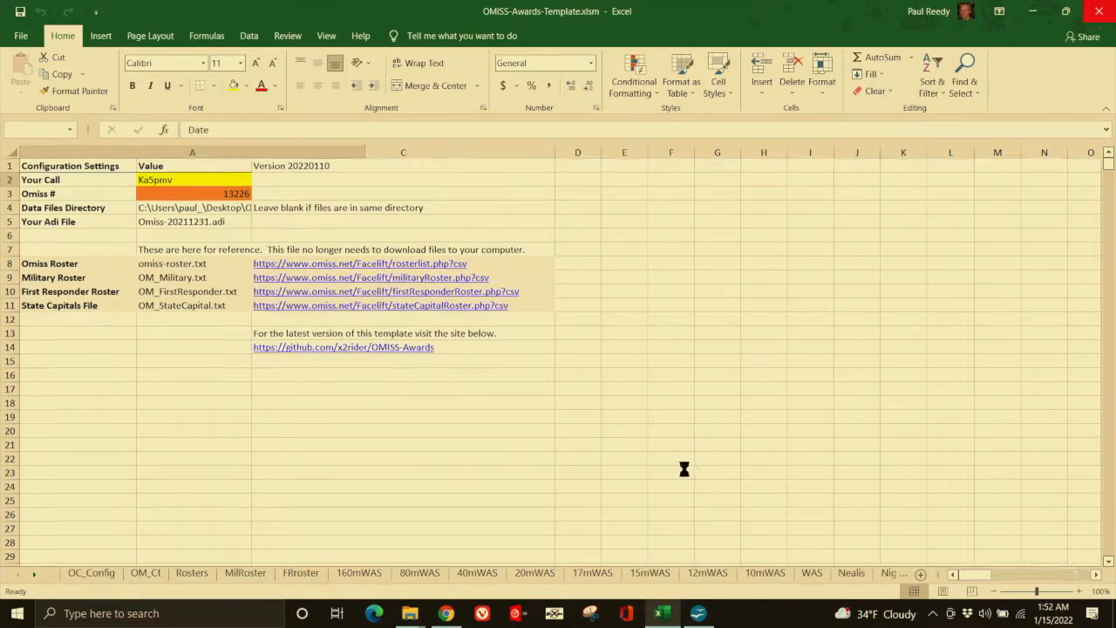
key("ctrl+Page_Down")
mouse_move(410, 619)
left_click(466, 550)
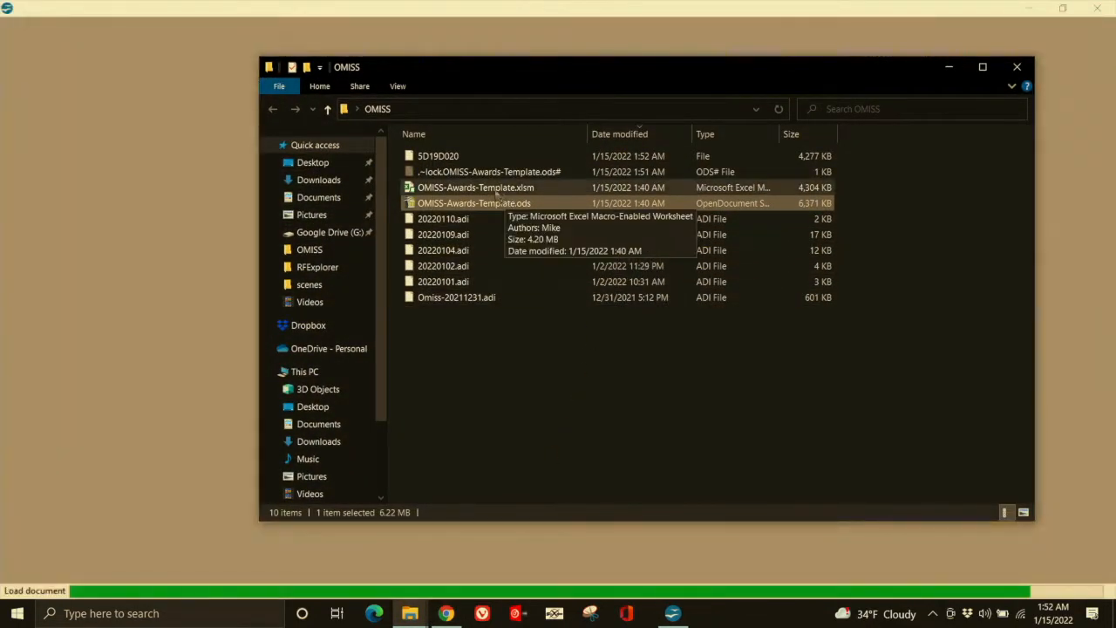
double_click(495, 192)
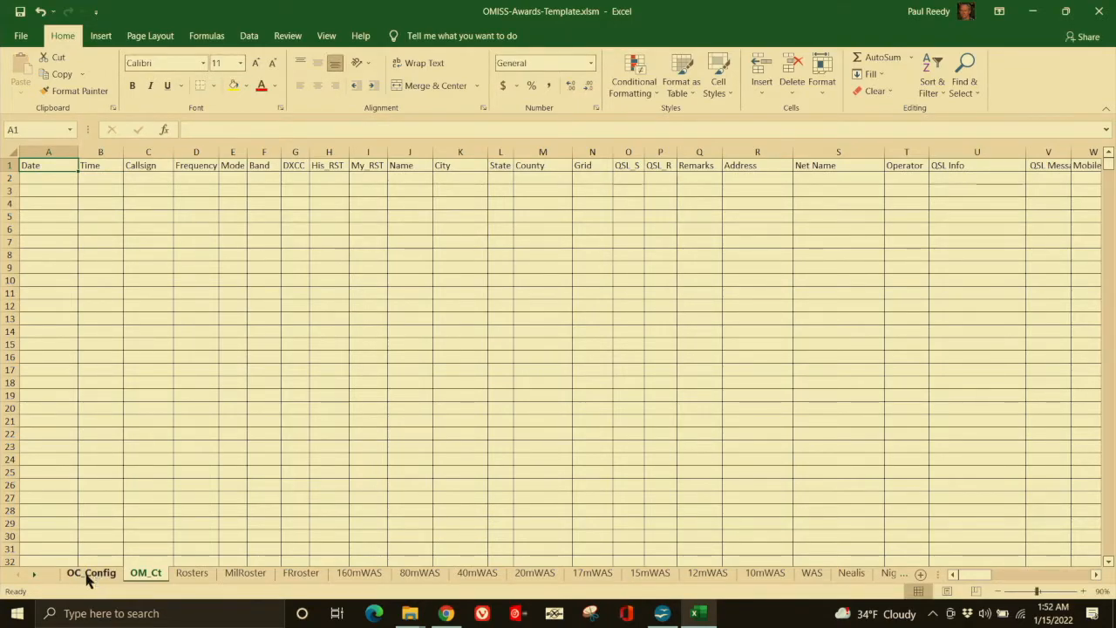
left_click(90, 576)
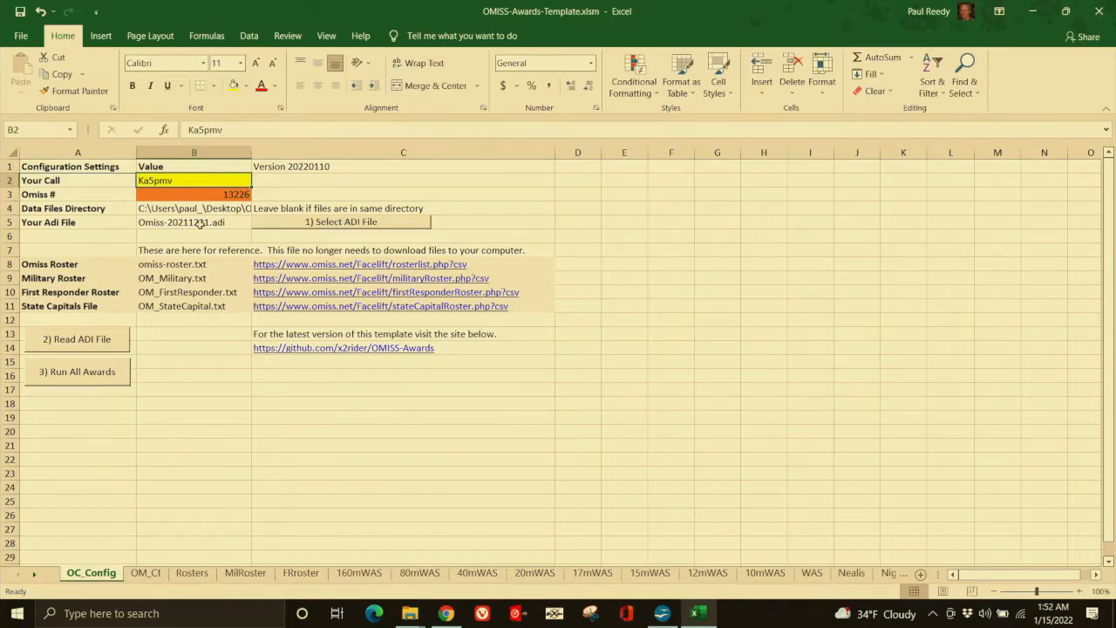
left_click(144, 573)
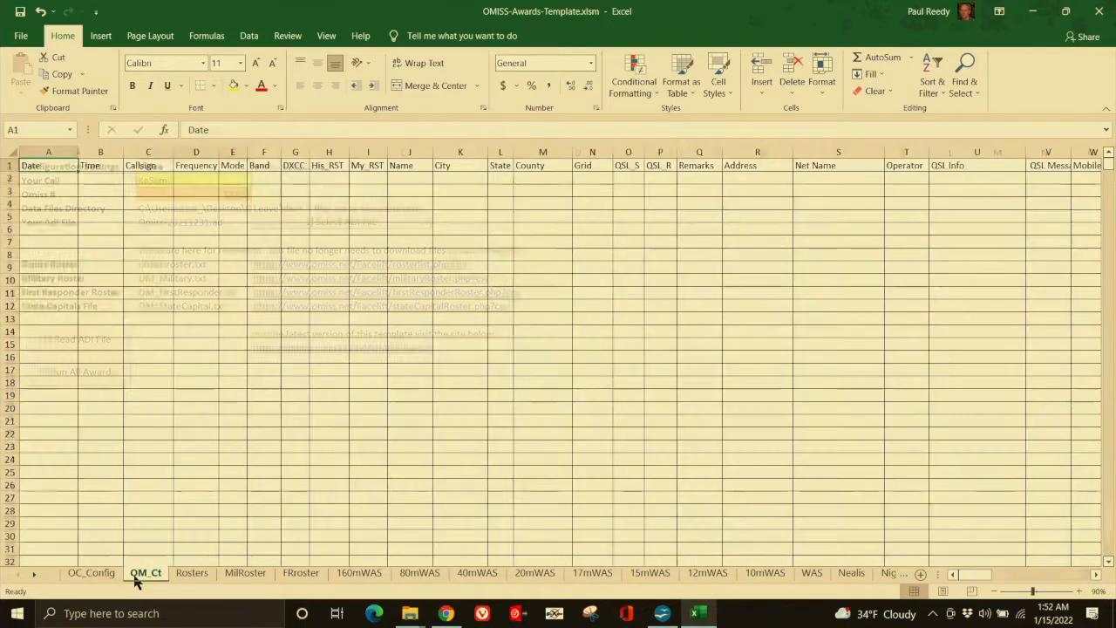
left_click(91, 573)
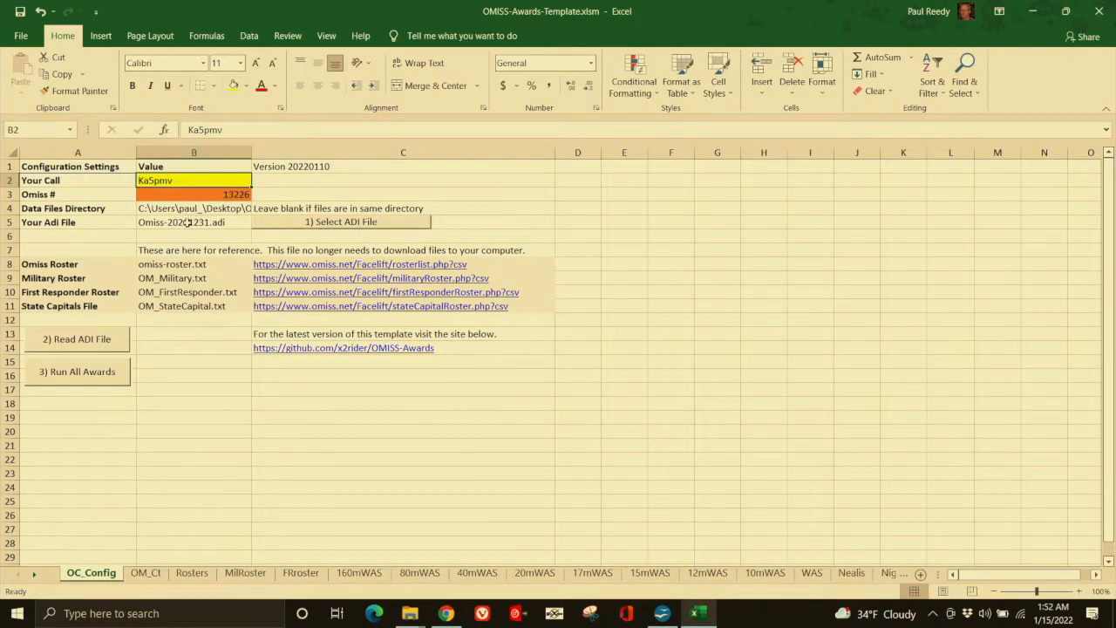
Select Omiss-20211231.adi from the Desktop's OMISS folder as the ADI file again and read it into the workbook
left_click(272, 225)
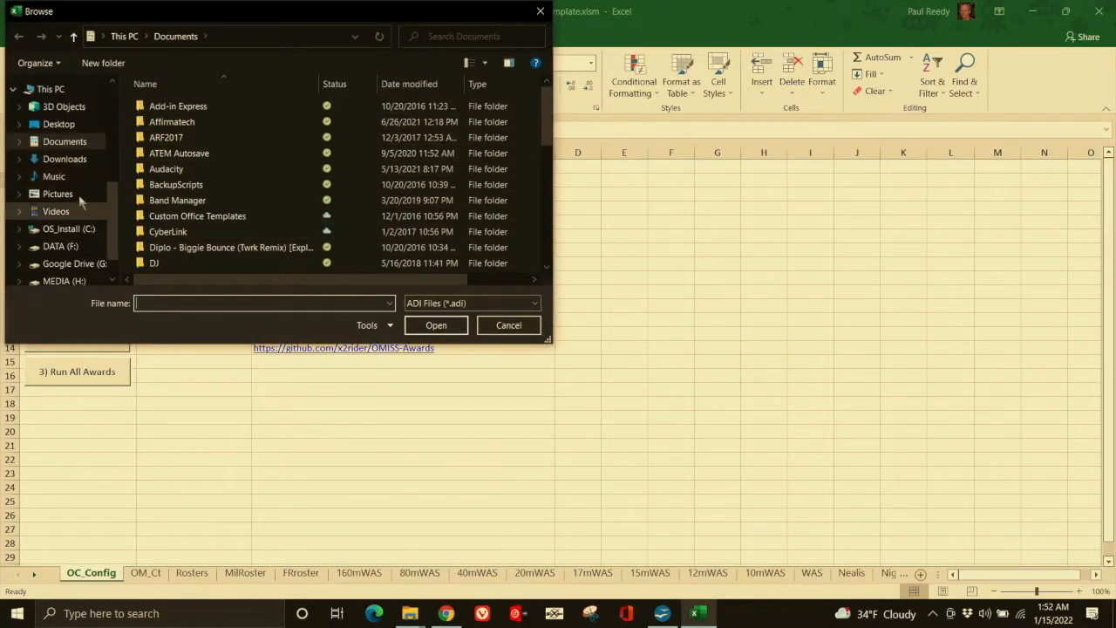
left_click(70, 124)
double_click(175, 106)
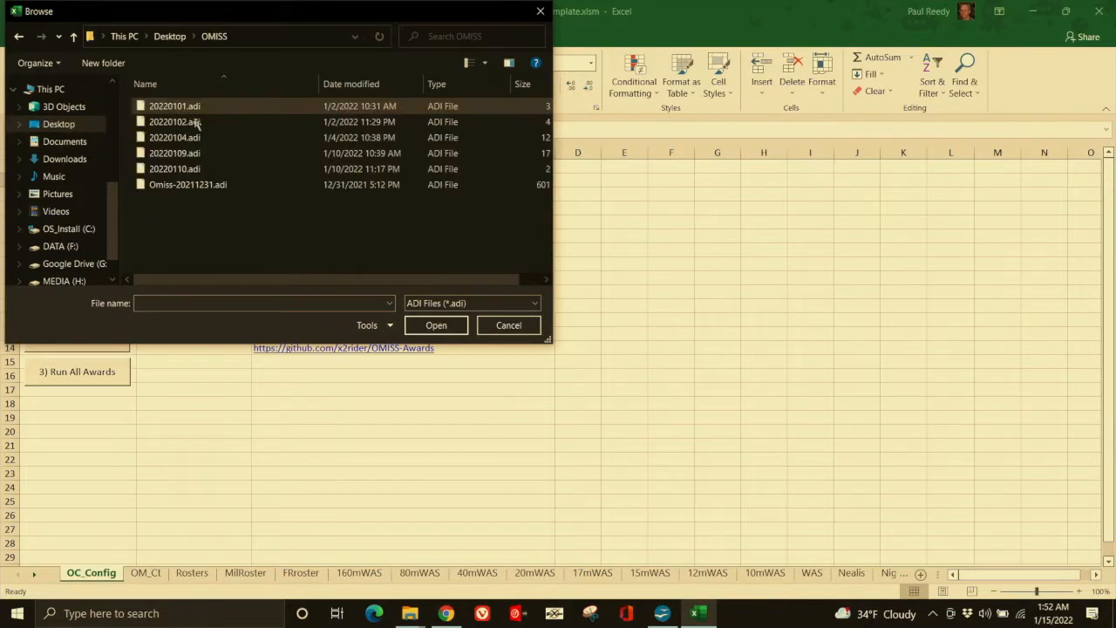
double_click(183, 183)
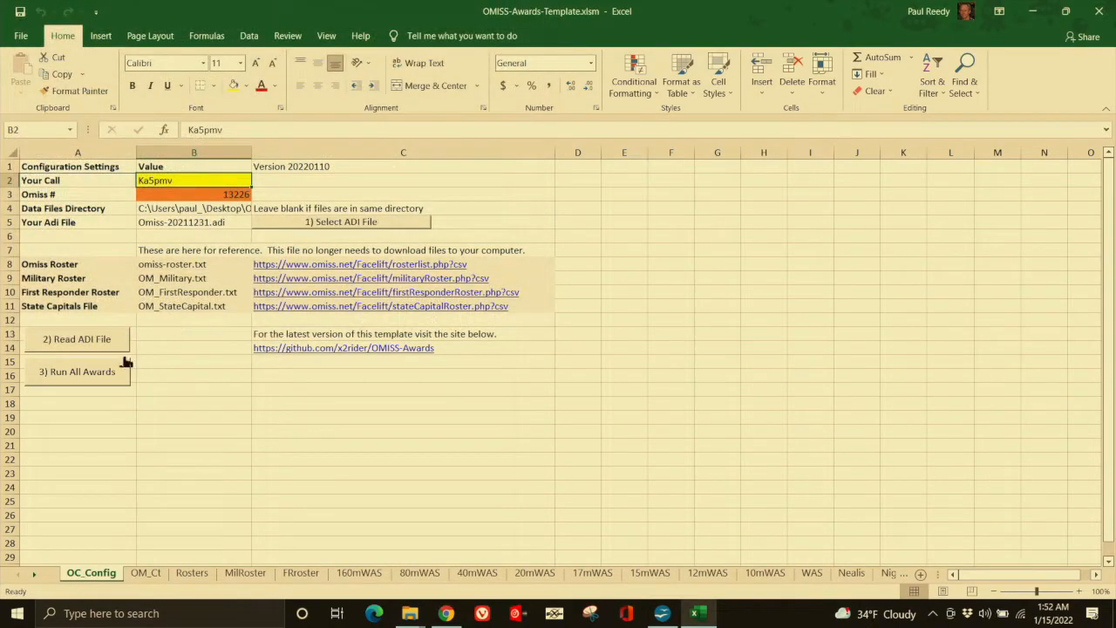
left_click(93, 340)
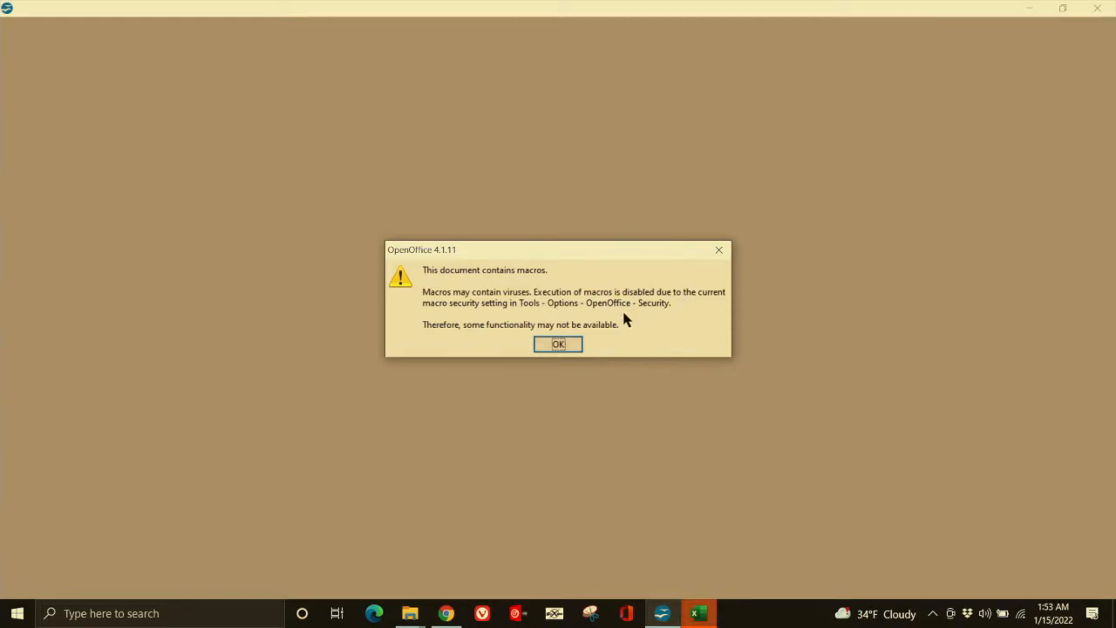
Acknowledge the disabled-macros notice in OpenOffice and update the .ods template's links to other files
left_click(561, 345)
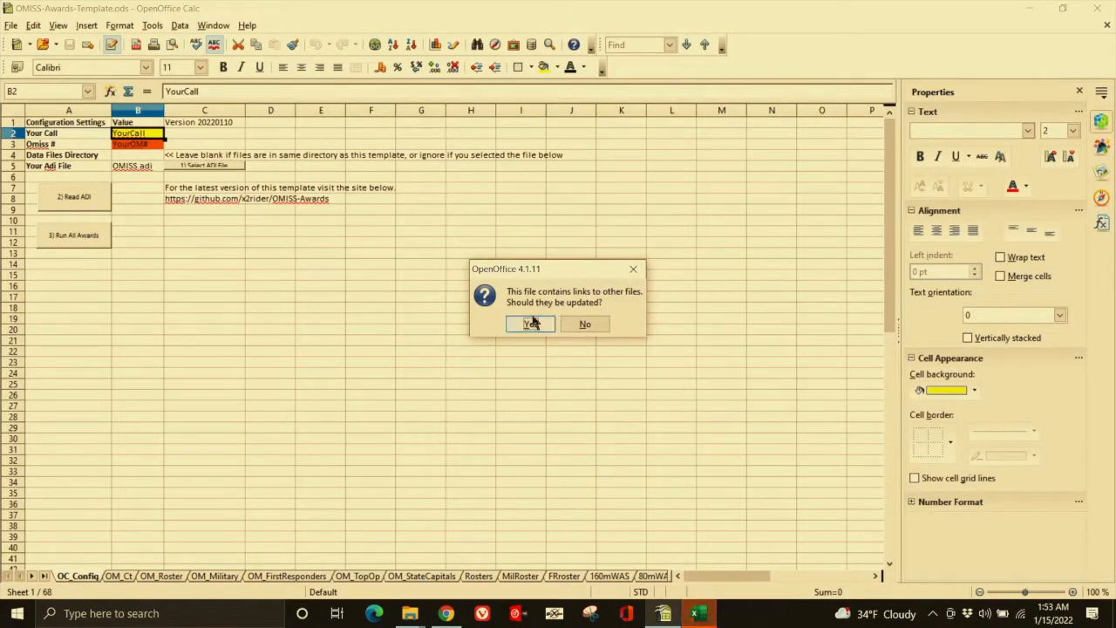
left_click(532, 324)
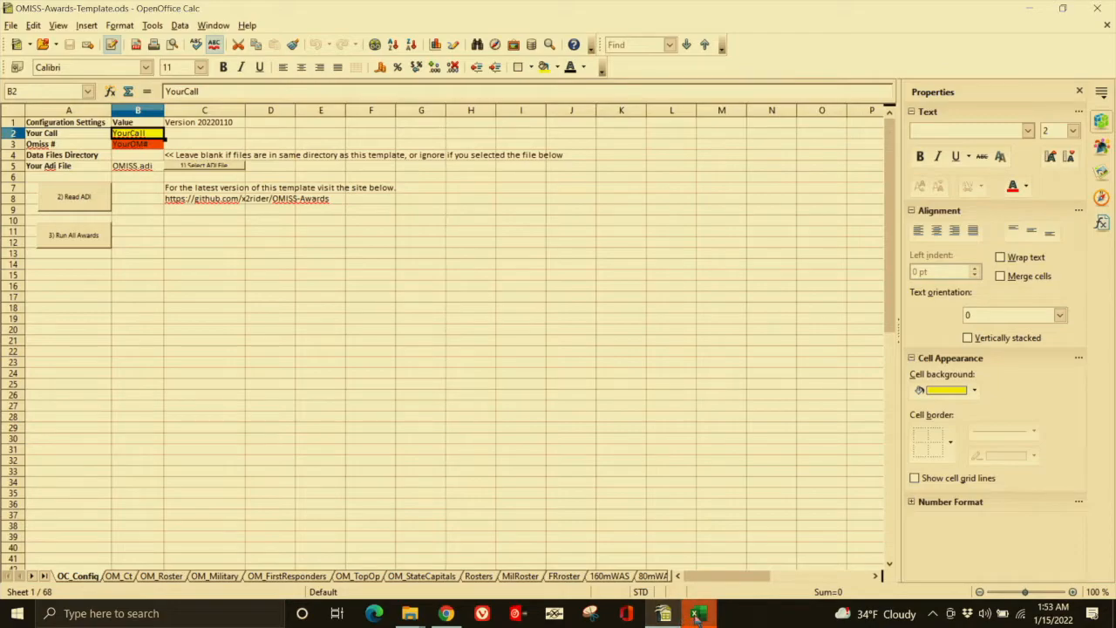
Switch back to the OMISS-Awards-Template.xlsm workbook in Excel and dismiss the Import ADI file message
mouse_move(699, 617)
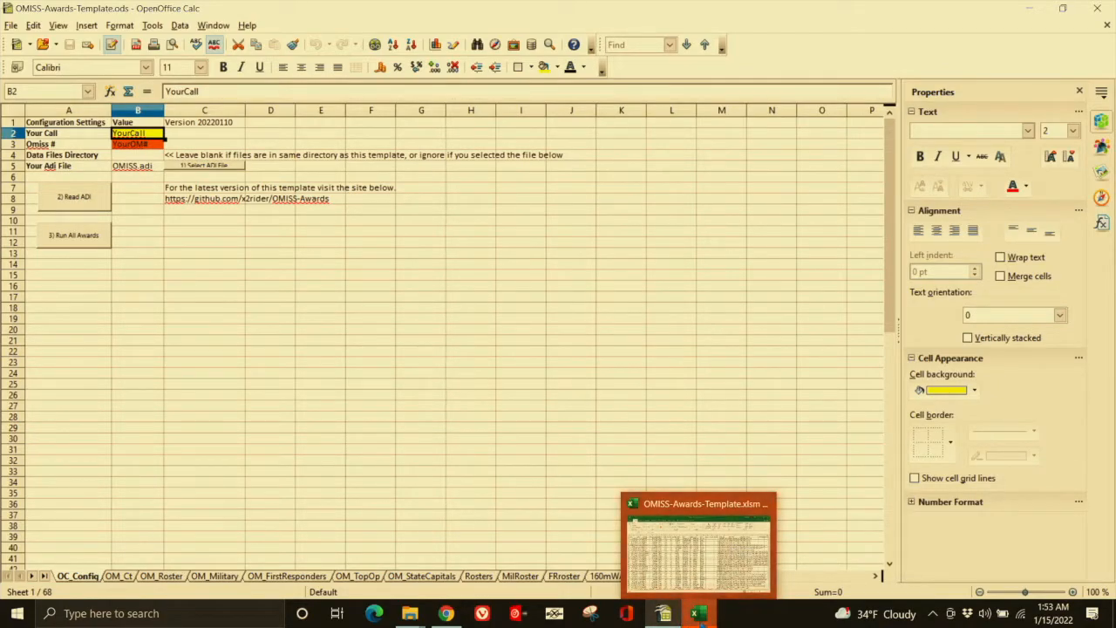
left_click(699, 617)
left_click(568, 354)
left_click(165, 499)
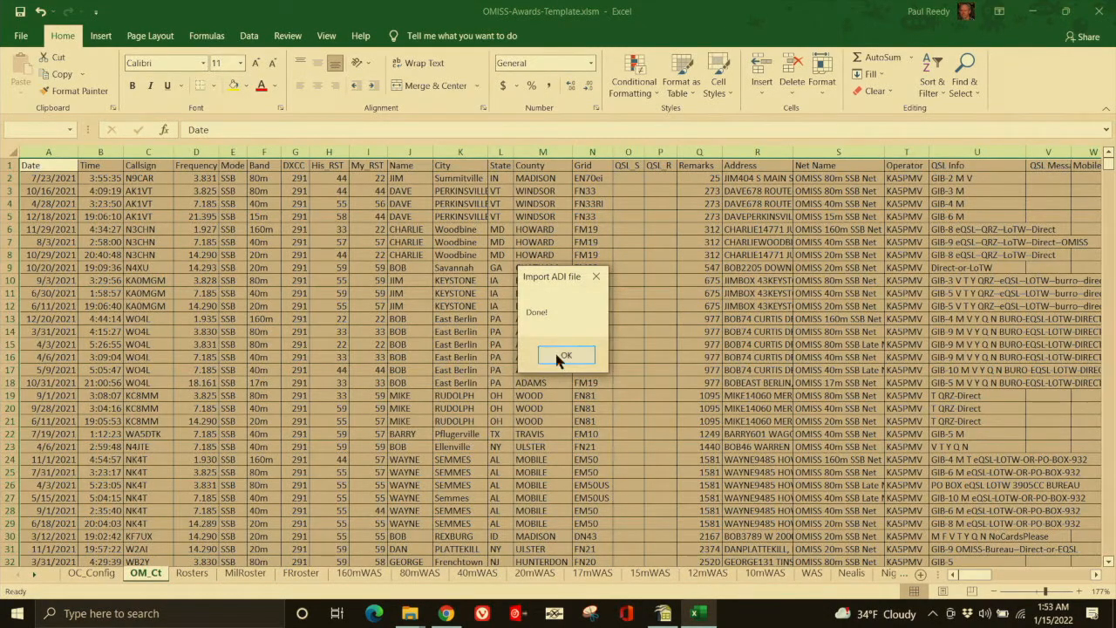
left_click(563, 356)
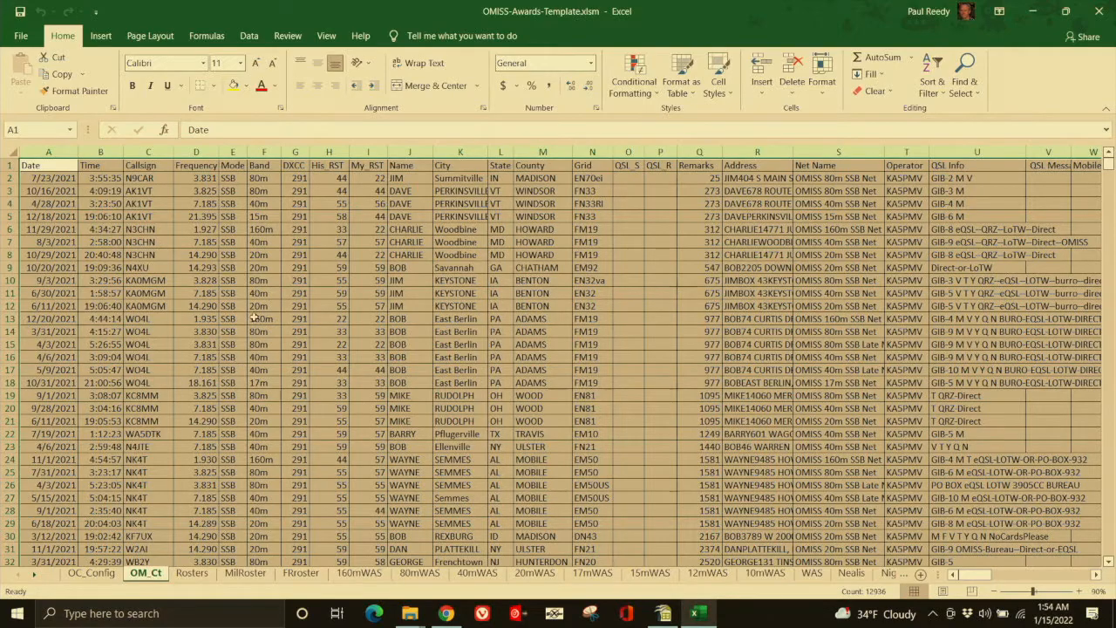
Select the whole OM_Ct sheet and try to leave header row 1 out of the selection
left_click(9, 154)
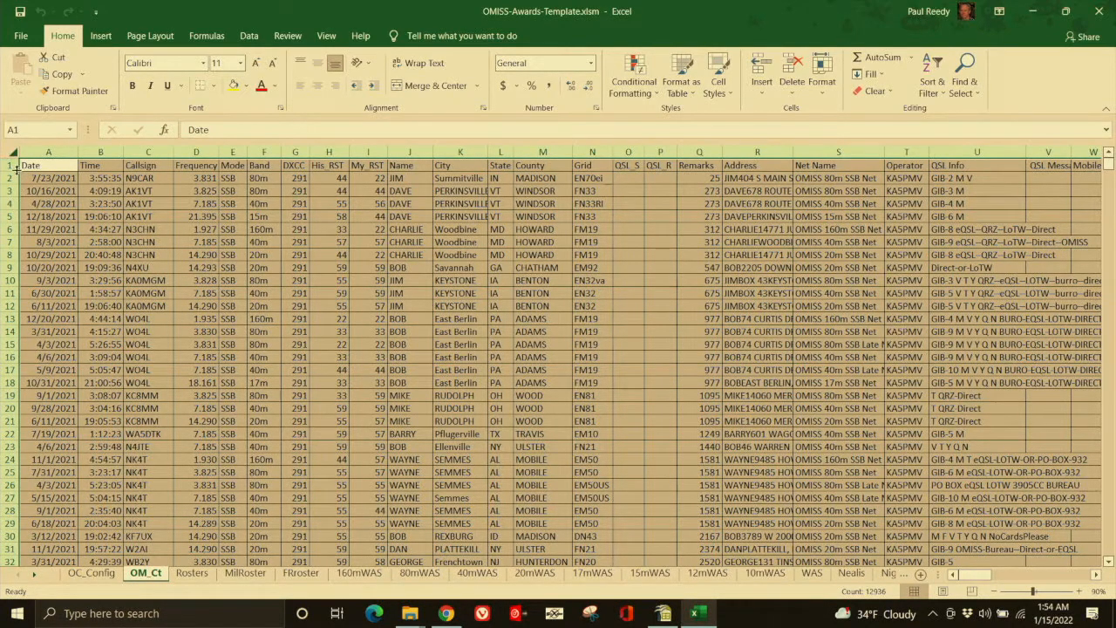
left_click(8, 166, "ctrl")
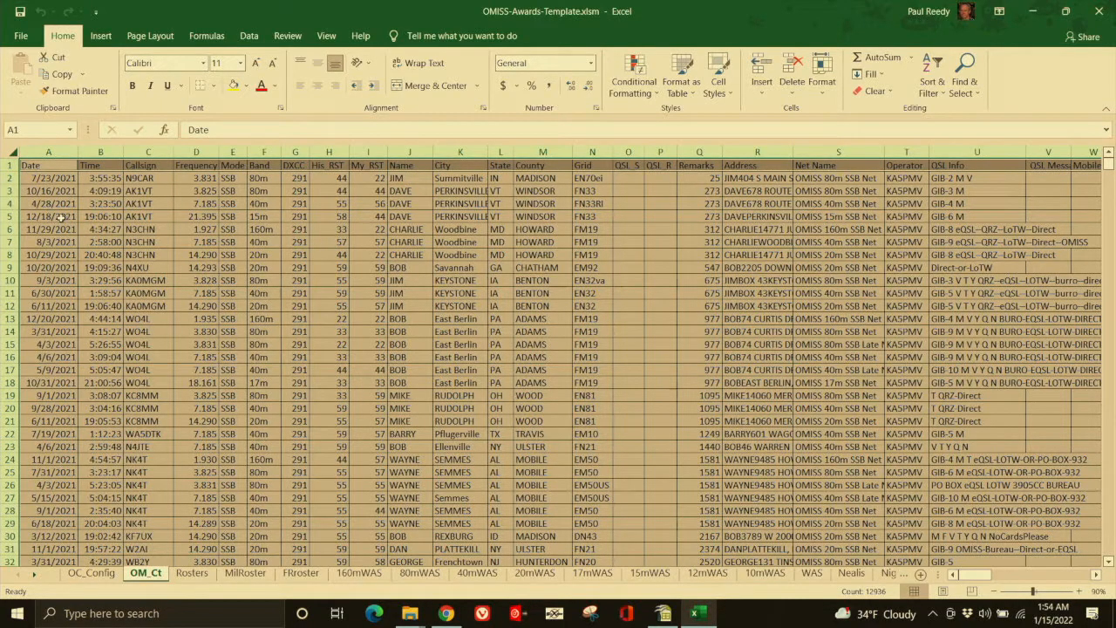
left_click(137, 277)
left_click(9, 153)
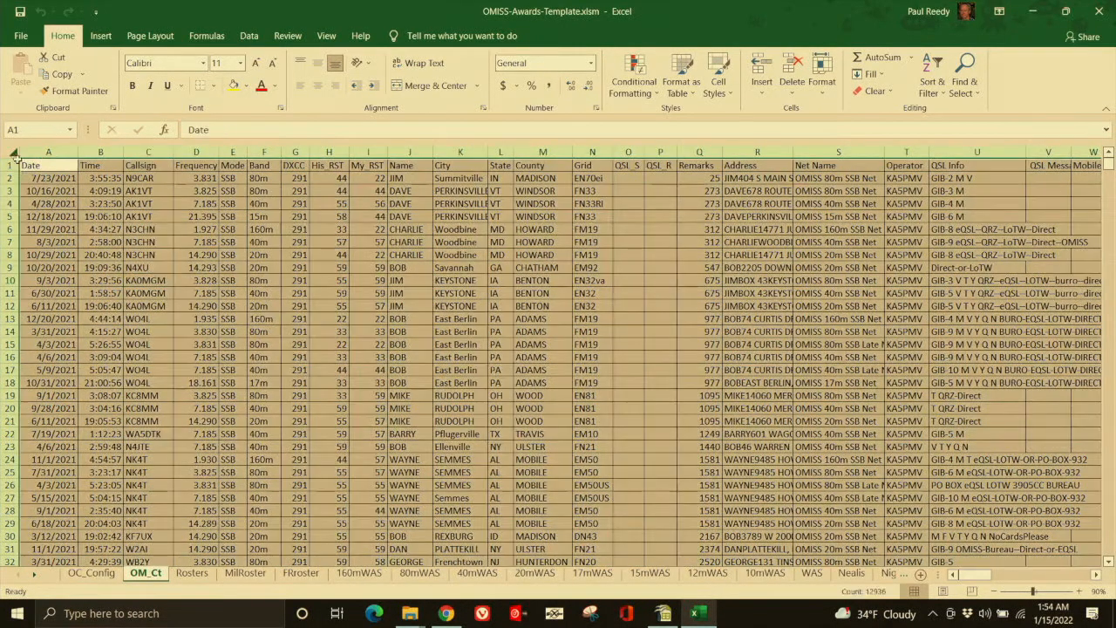
left_click(8, 165, "ctrl")
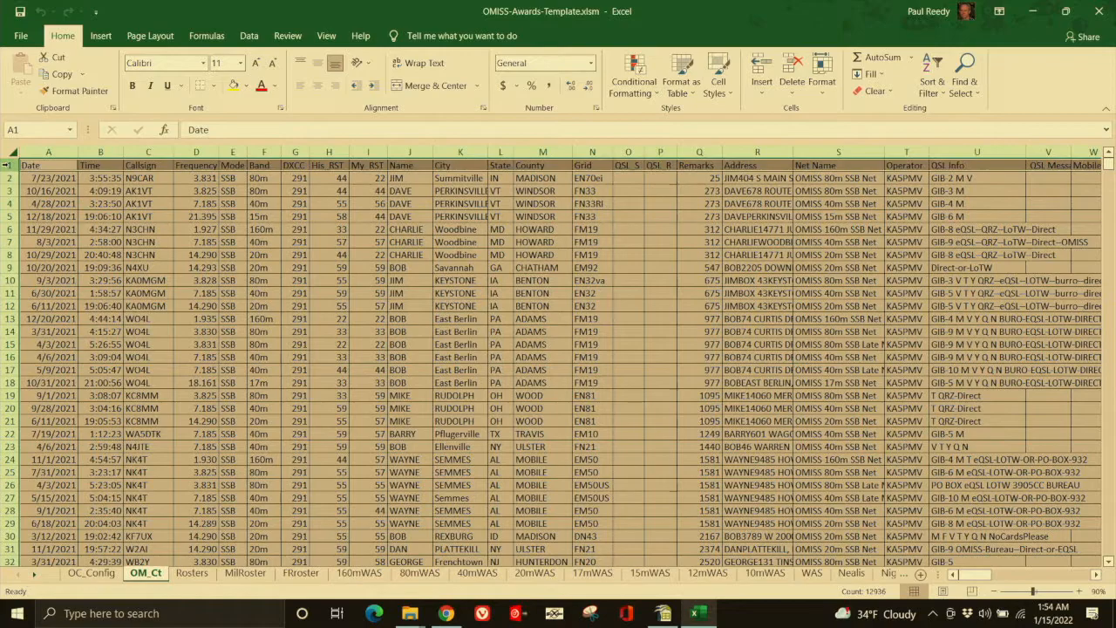
left_click(8, 166, "ctrl")
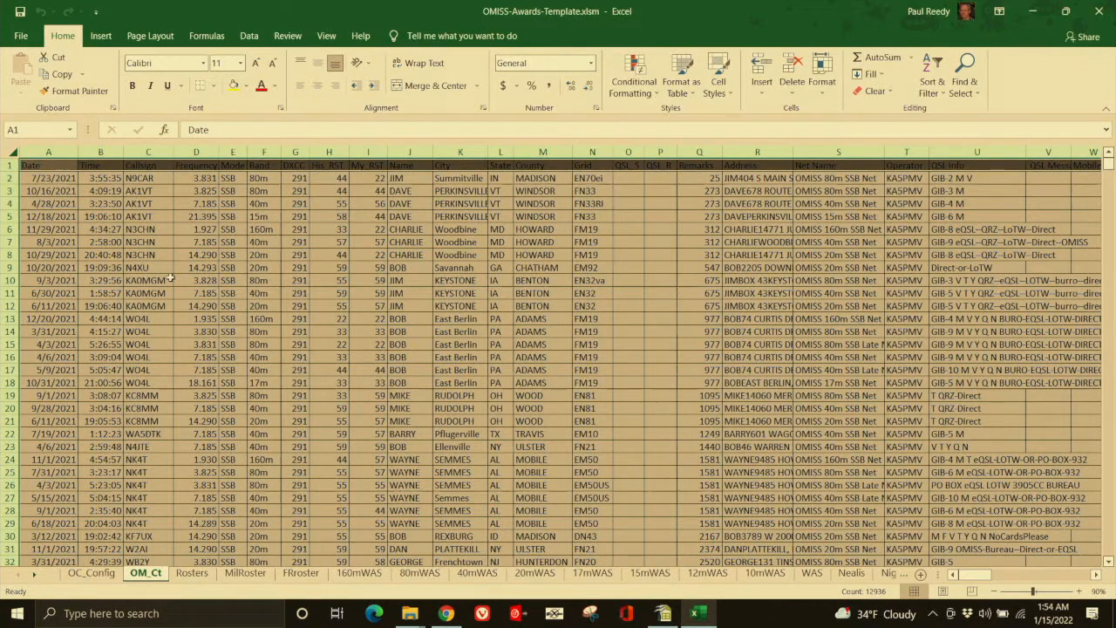
Clear the contents of the selected OM_Ct cells, and undo the clearing
right_click(134, 243)
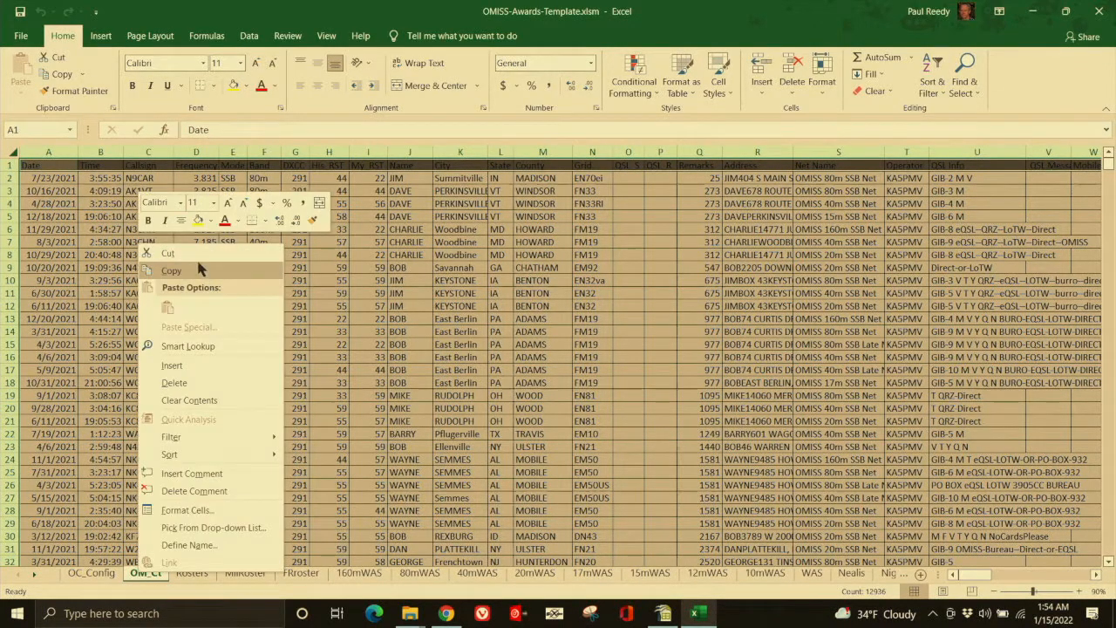
left_click(196, 398)
left_click(180, 343)
key("ctrl+z")
Try to clear all OM_Ct contacts while leaving header row 1 out of the selection, and undo the clearing
left_click(160, 327)
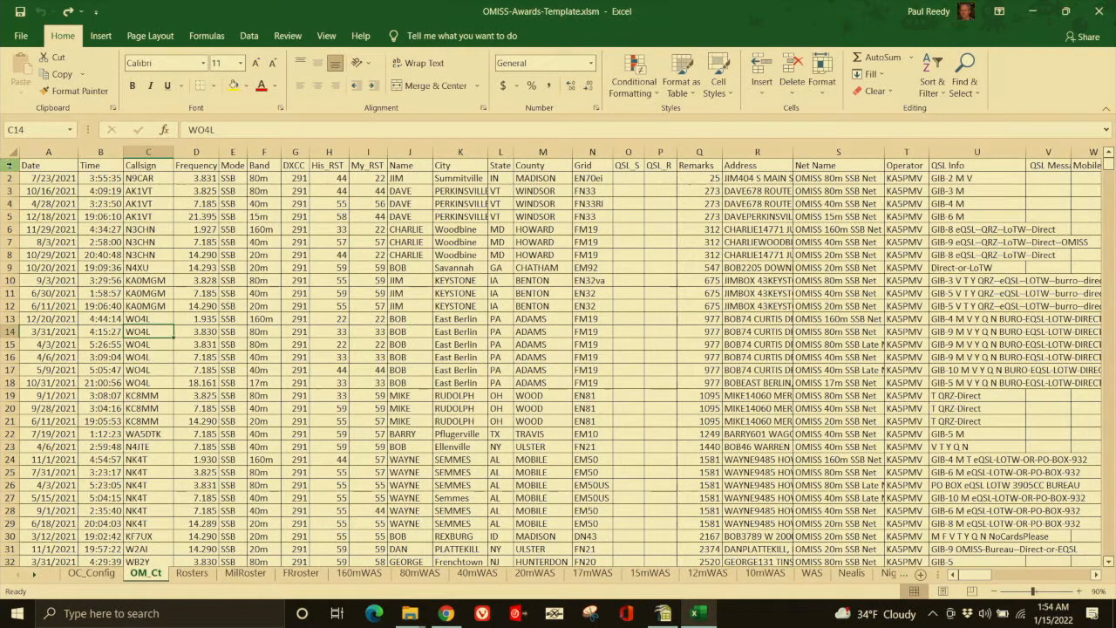
left_click(9, 161)
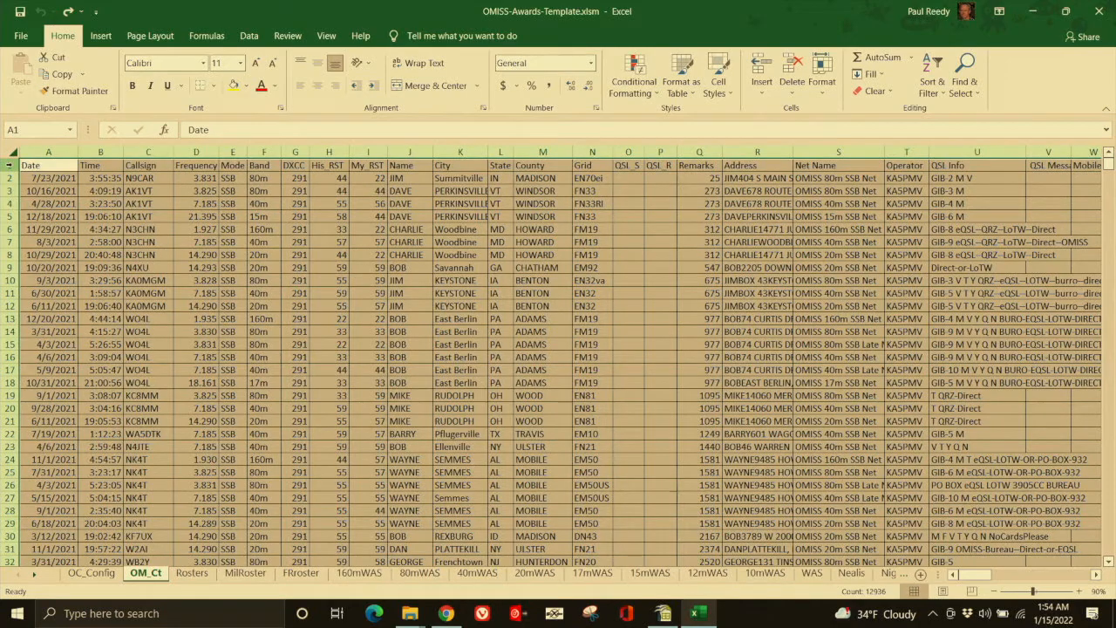
left_click(7, 165)
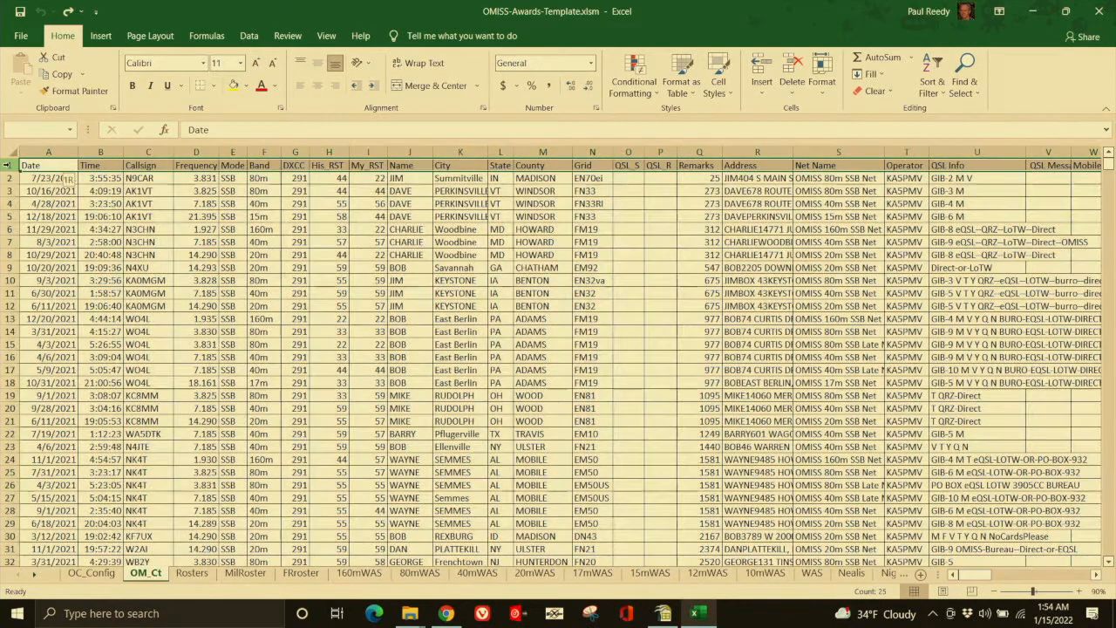
left_click(12, 155)
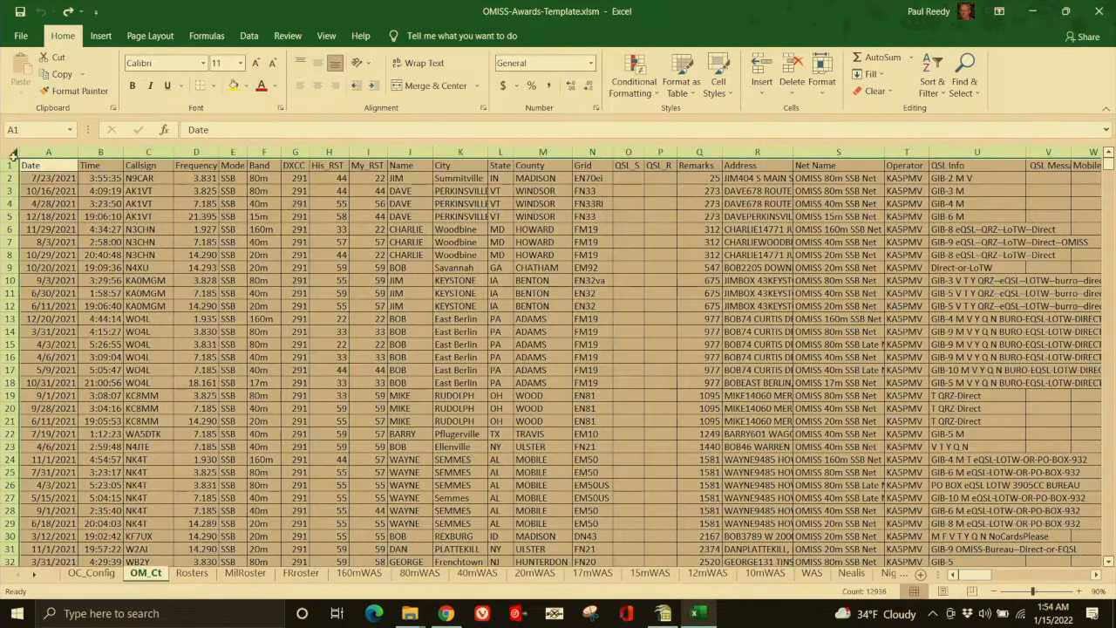
left_click(9, 165, "ctrl")
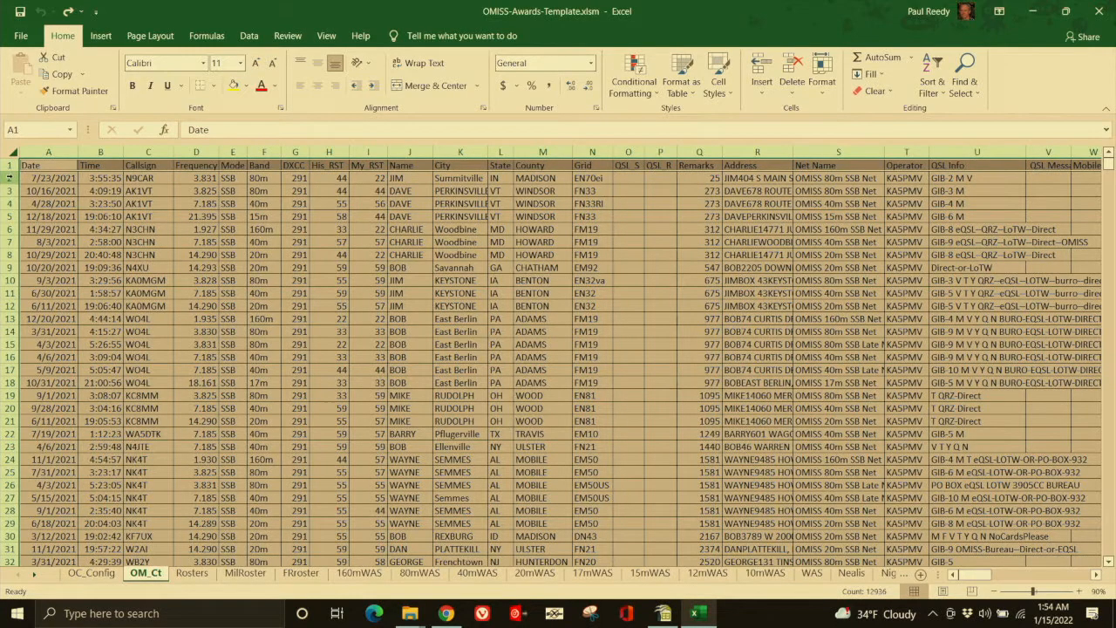
left_click(9, 165, "ctrl")
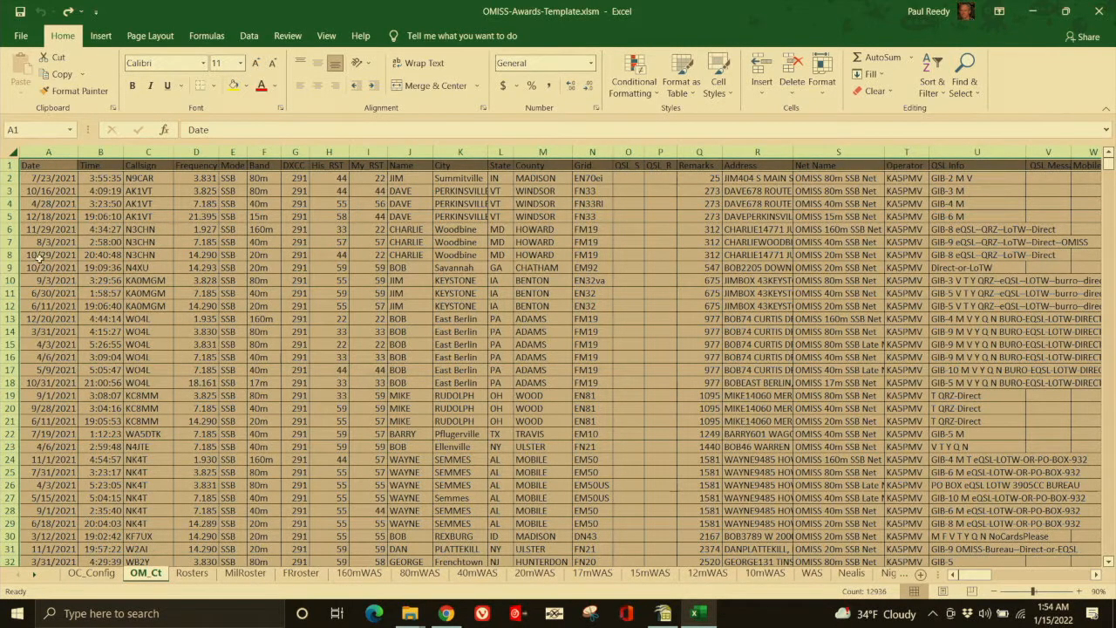
right_click(71, 267)
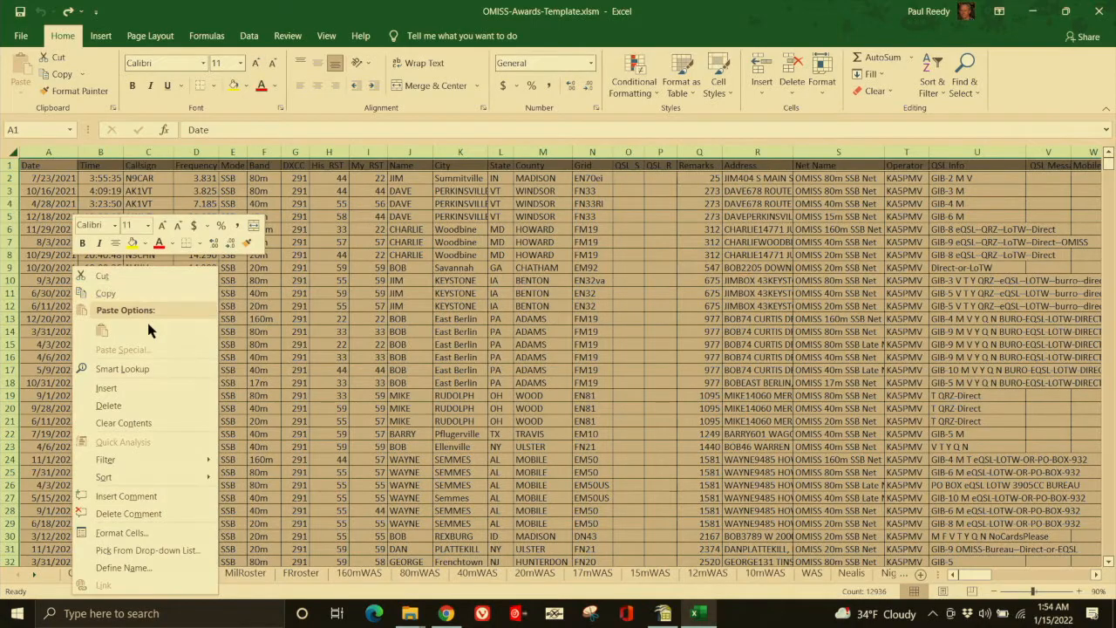
key("Escape")
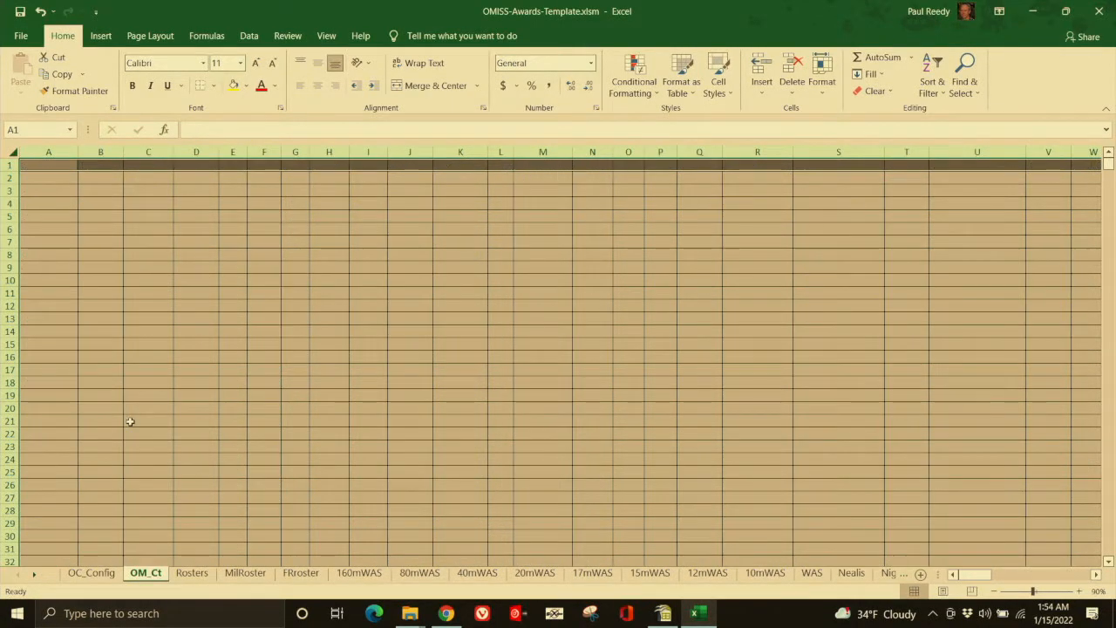
left_click(176, 396)
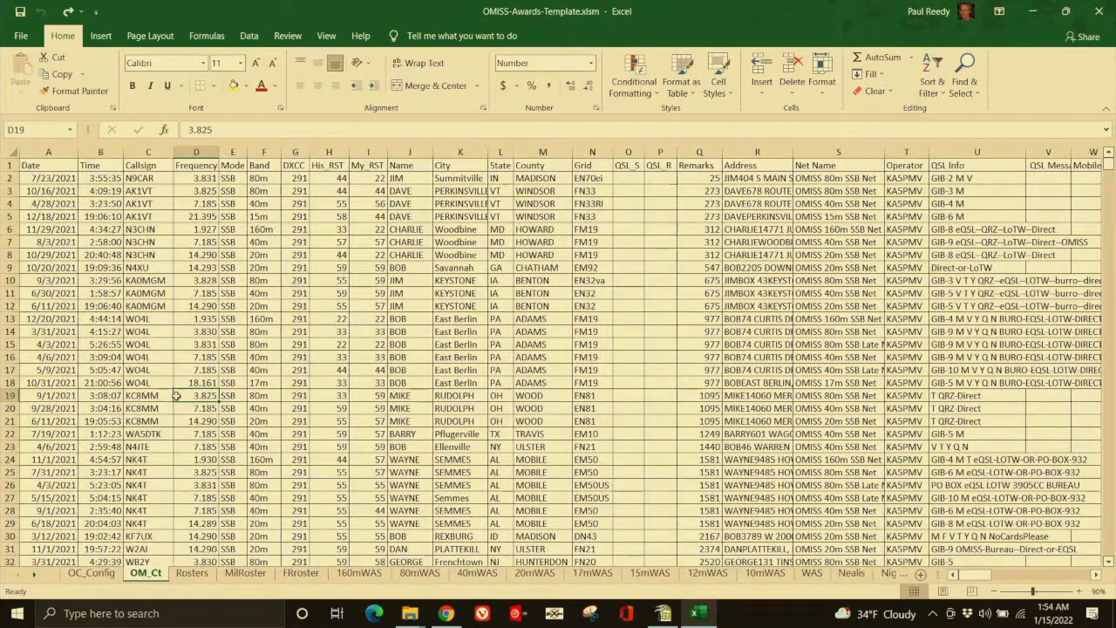
left_click(9, 153)
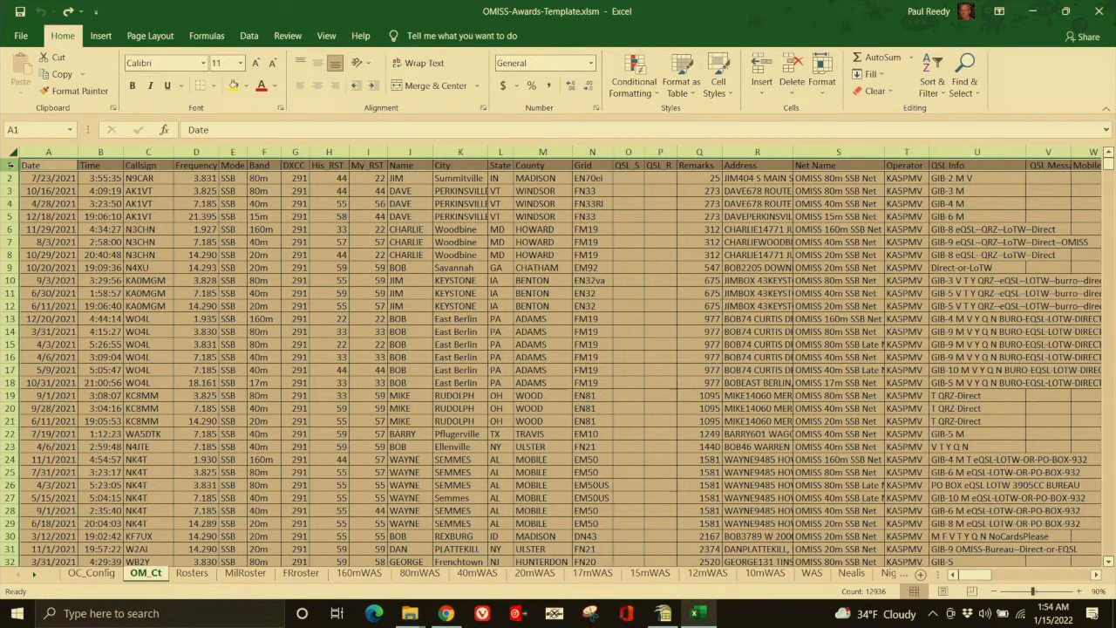
left_click(55, 191)
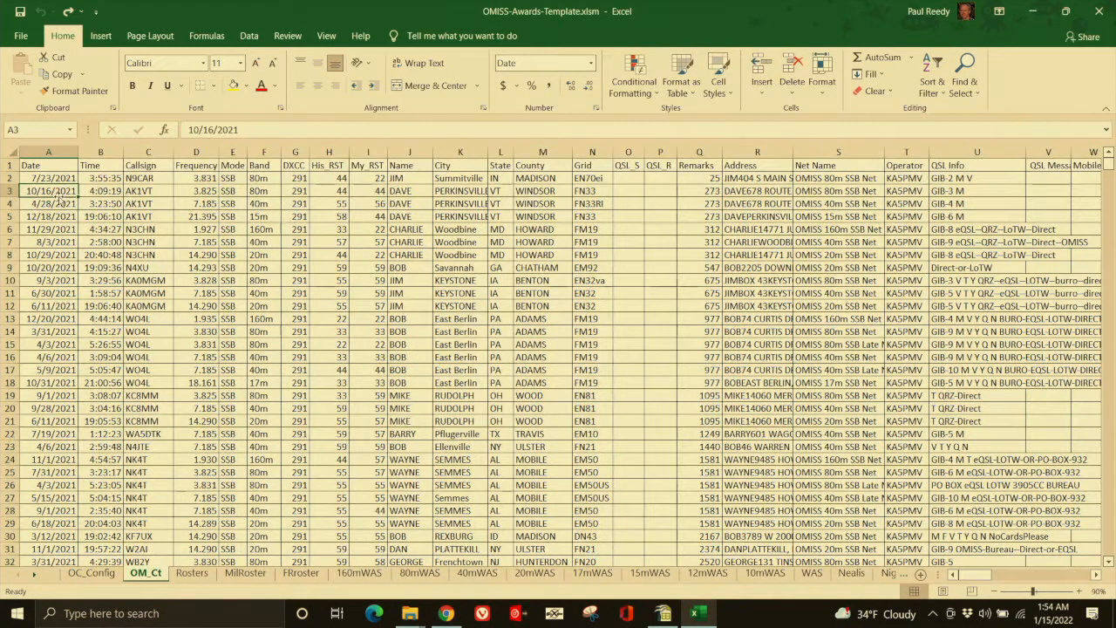
Copy OM_Ct header row 1, clear the contents of the whole sheet, and undo the clearing
left_click(9, 165)
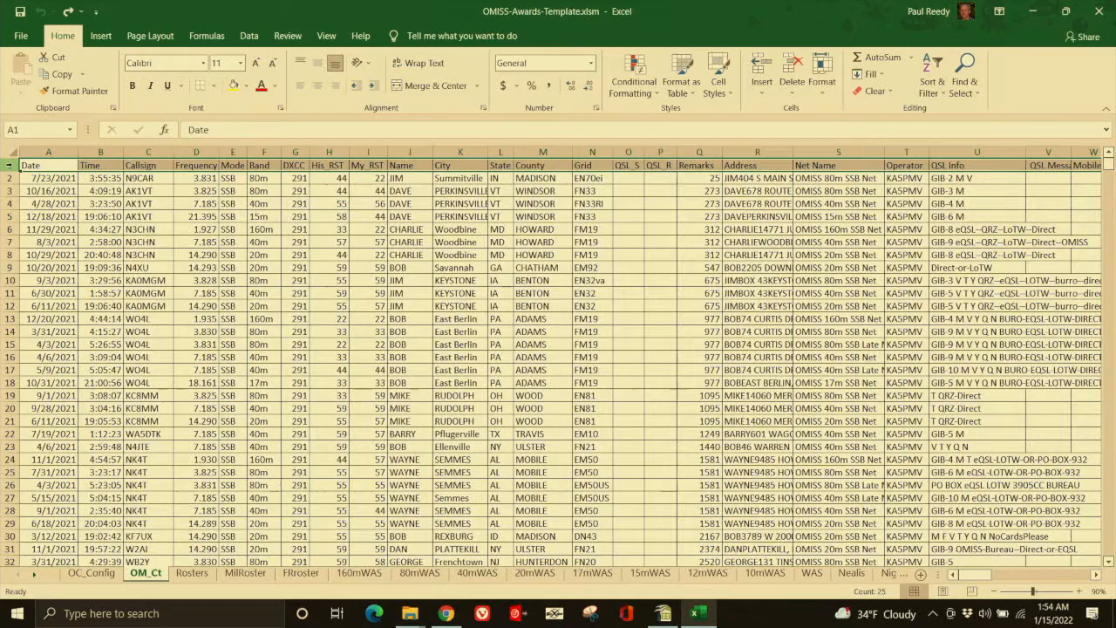
key("ctrl+c")
left_click(31, 176)
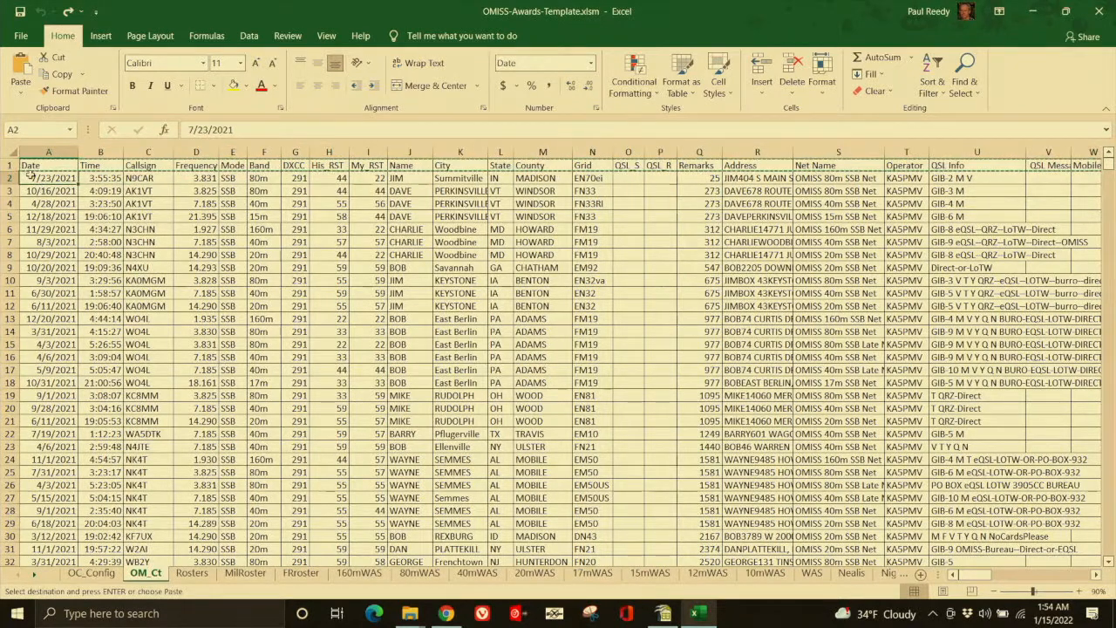
left_click(10, 153)
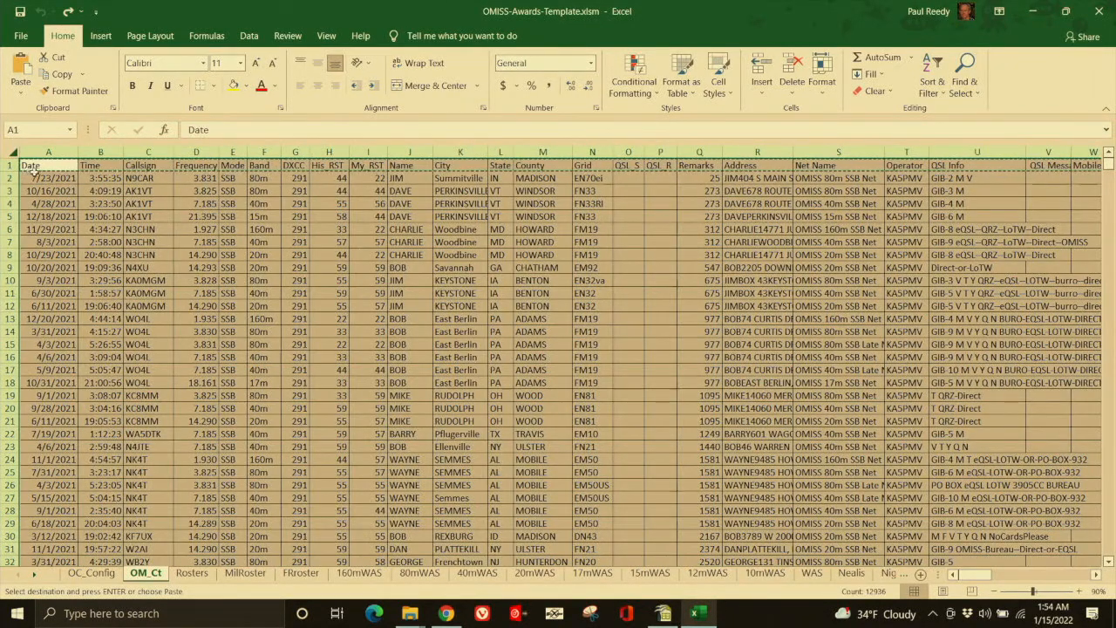
right_click(28, 171)
left_click(94, 309)
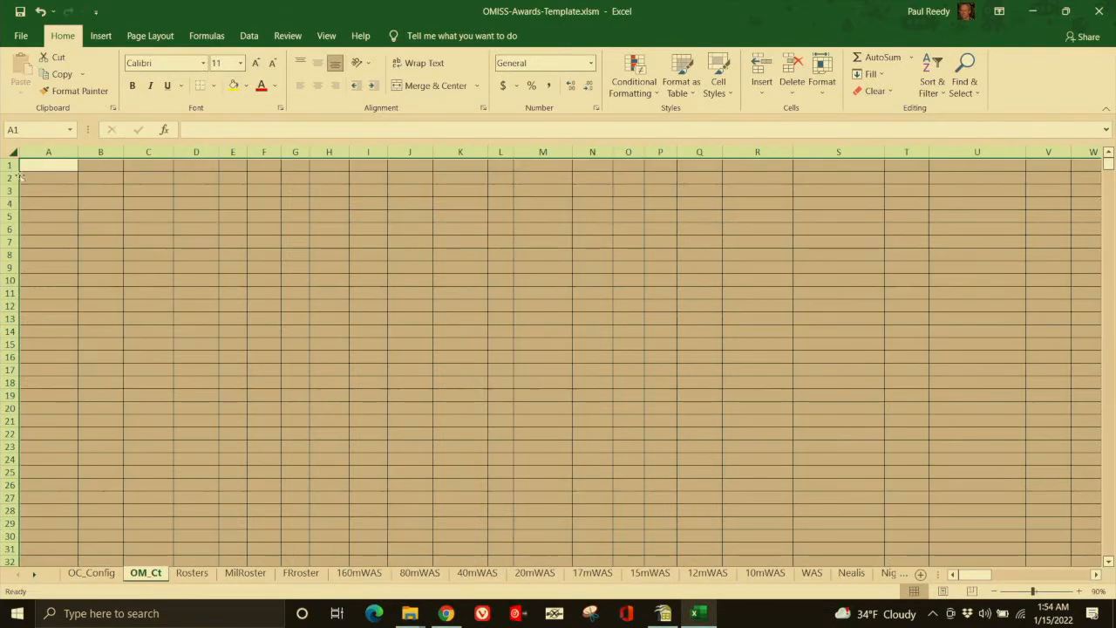
left_click(11, 165)
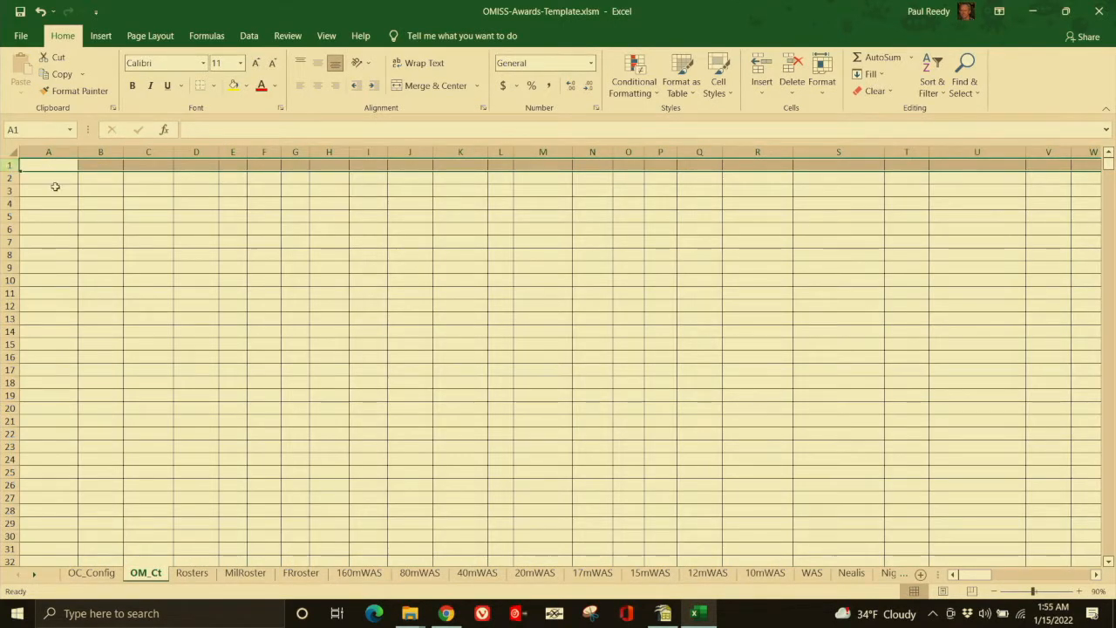
left_click(50, 168)
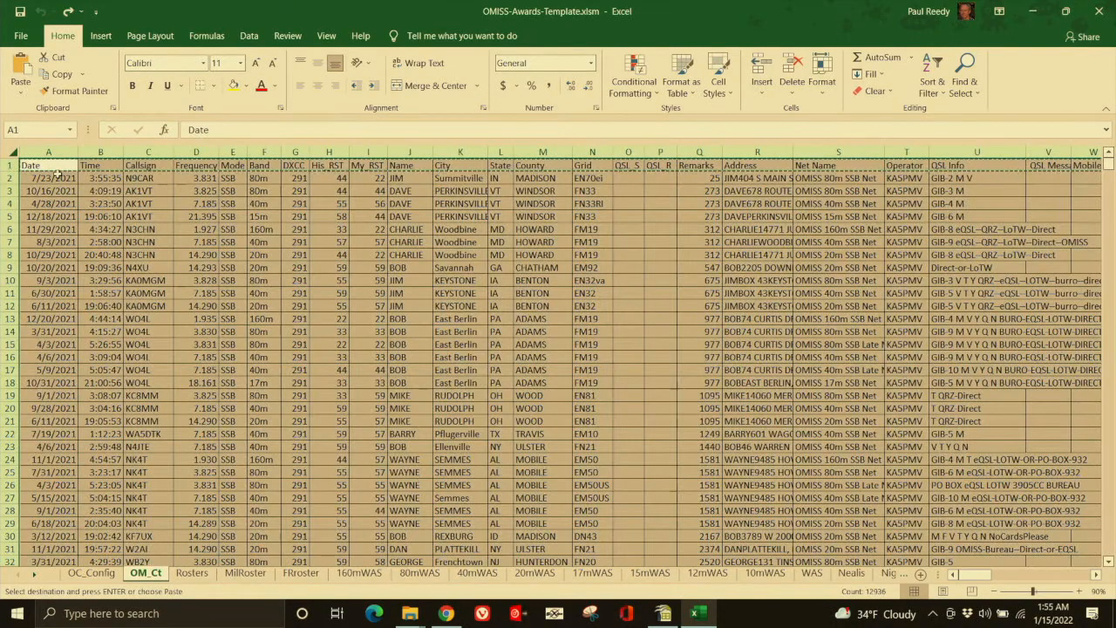
left_click(56, 177)
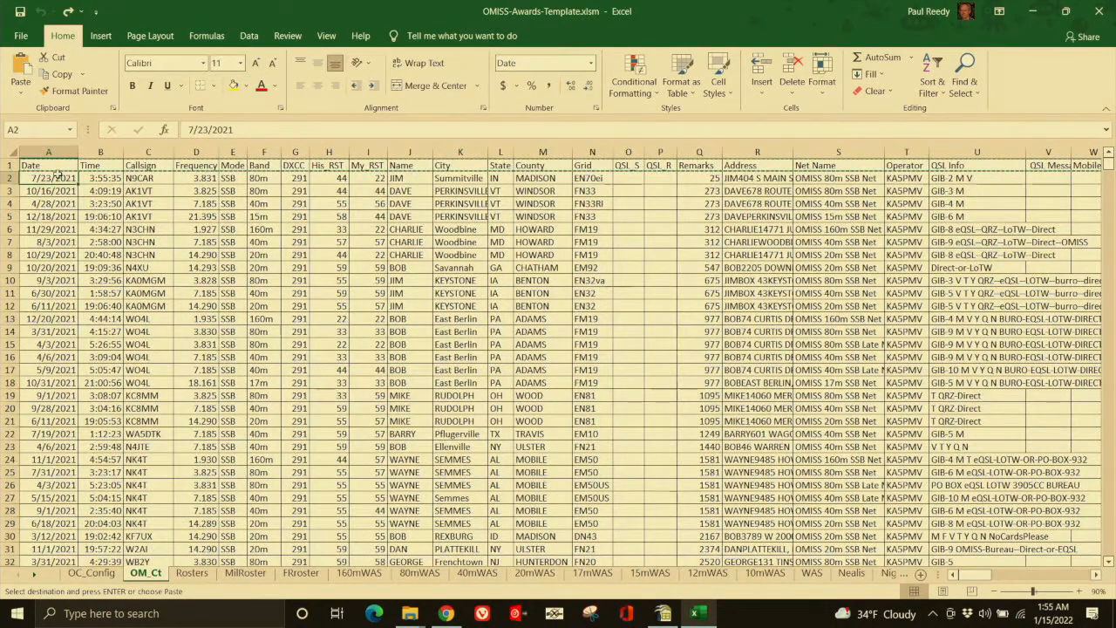
Select the whole OM_Ct sheet, clear its contents once more, and undo that clearing
left_click(9, 153)
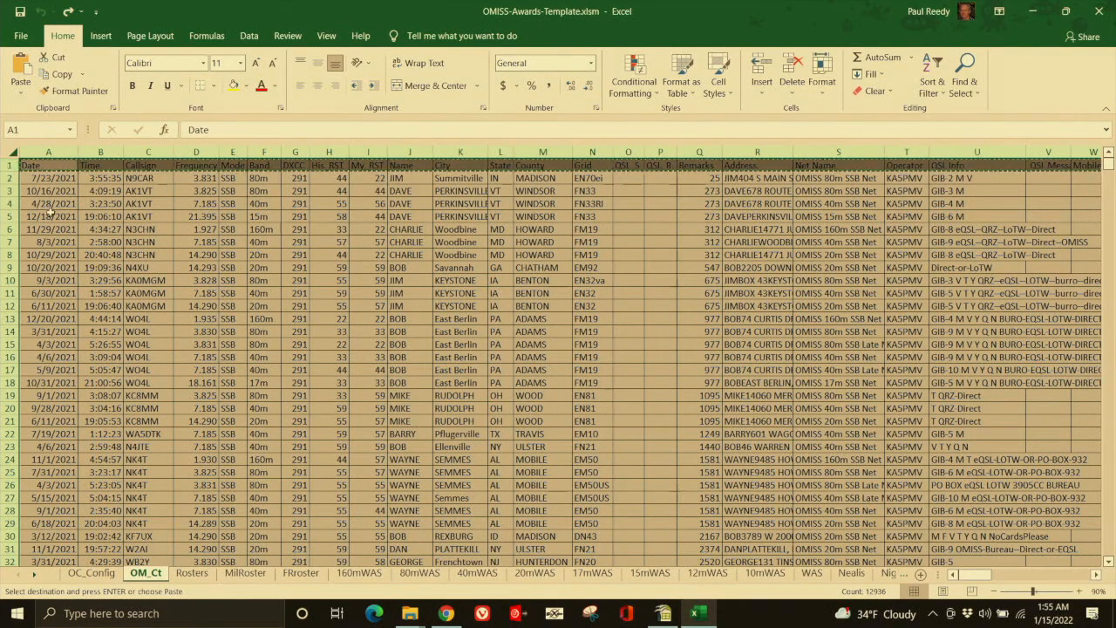
right_click(111, 251)
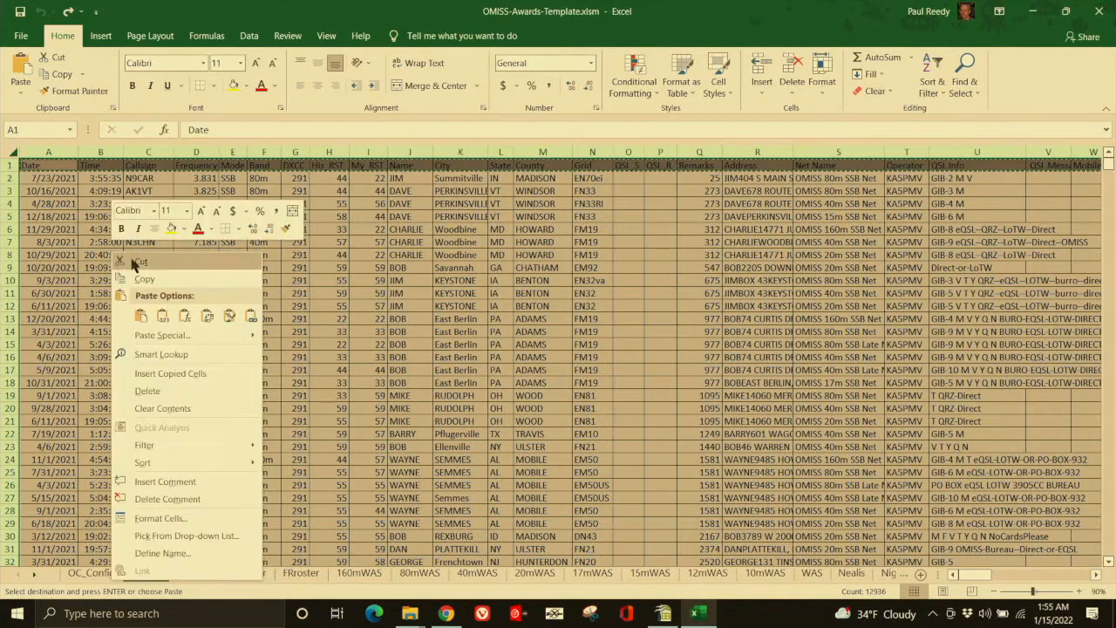
left_click(162, 408)
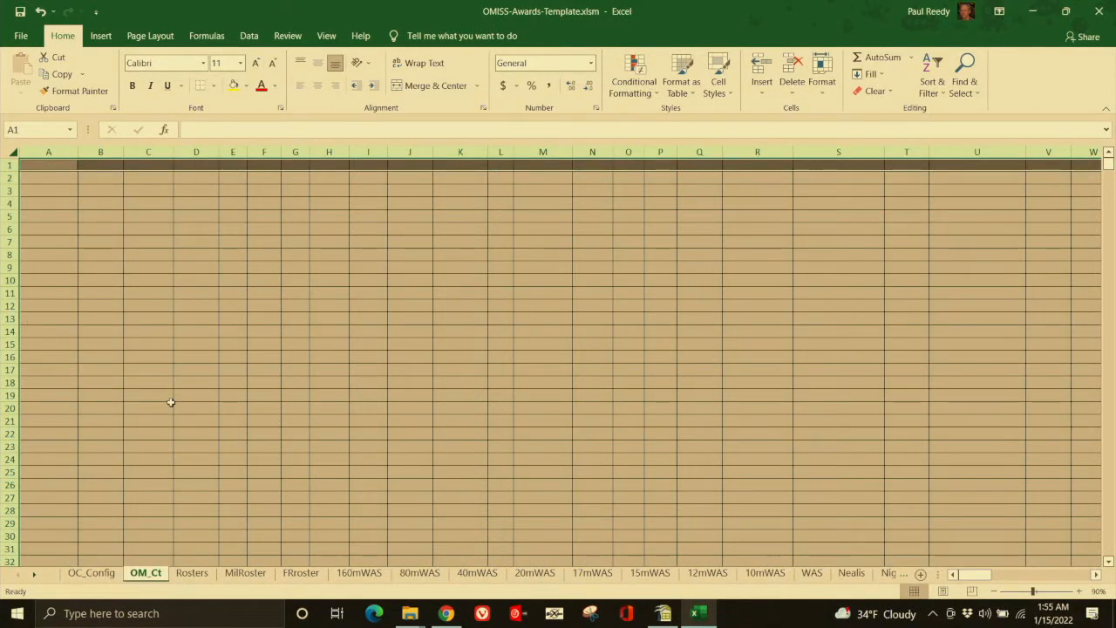
key("ctrl+z")
Copy header row 1 of OM_Ct and place it in a new Notepad++ document as a backup
left_click(132, 331)
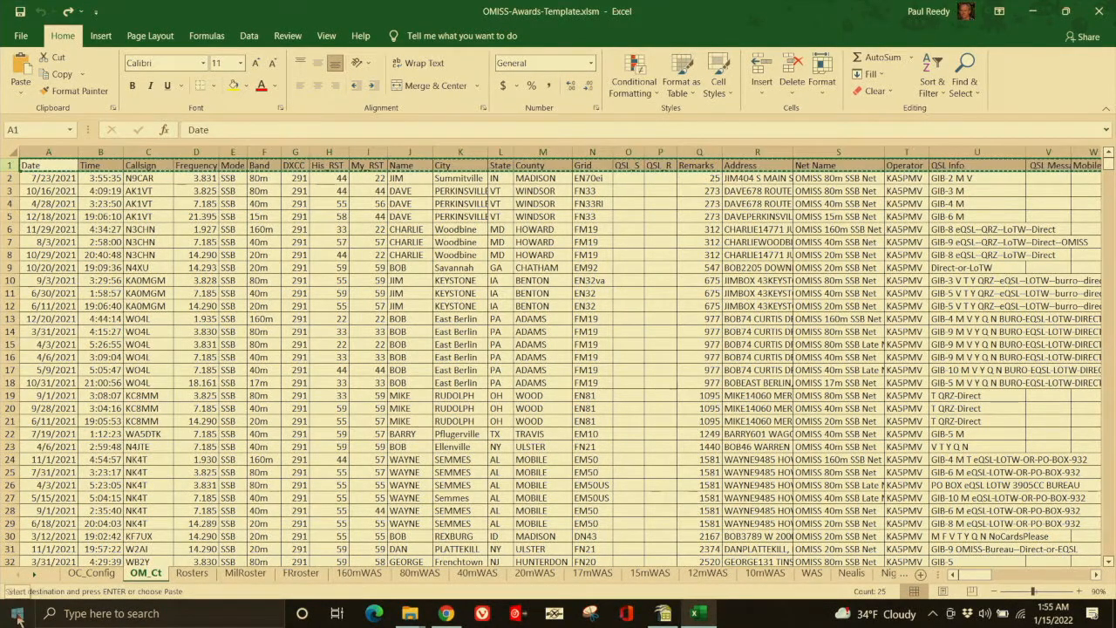
left_click(18, 613)
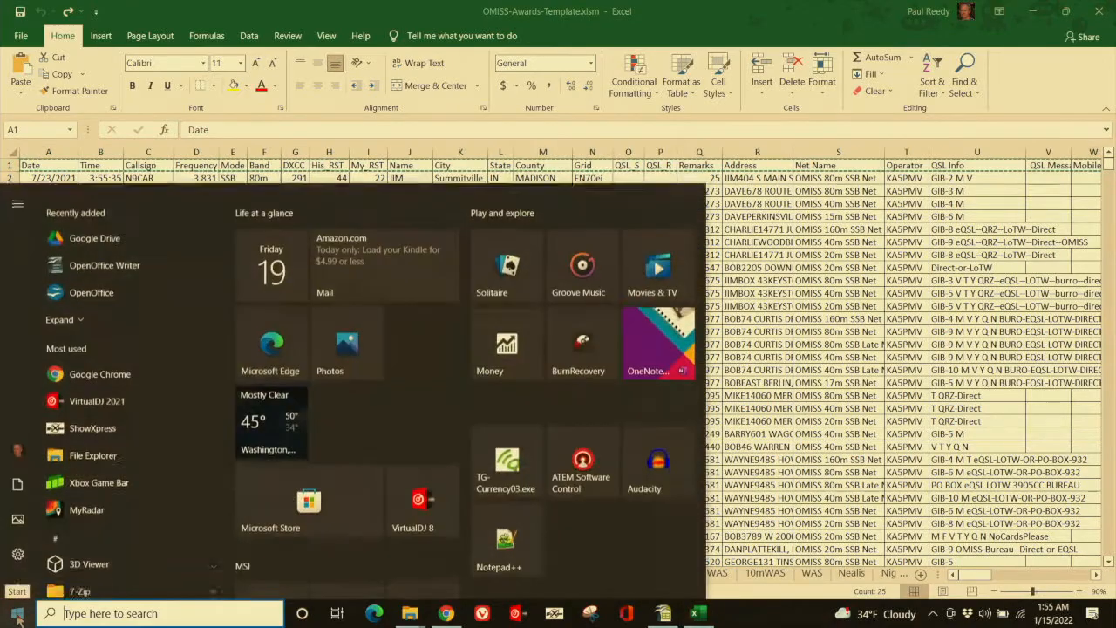
left_click(506, 514)
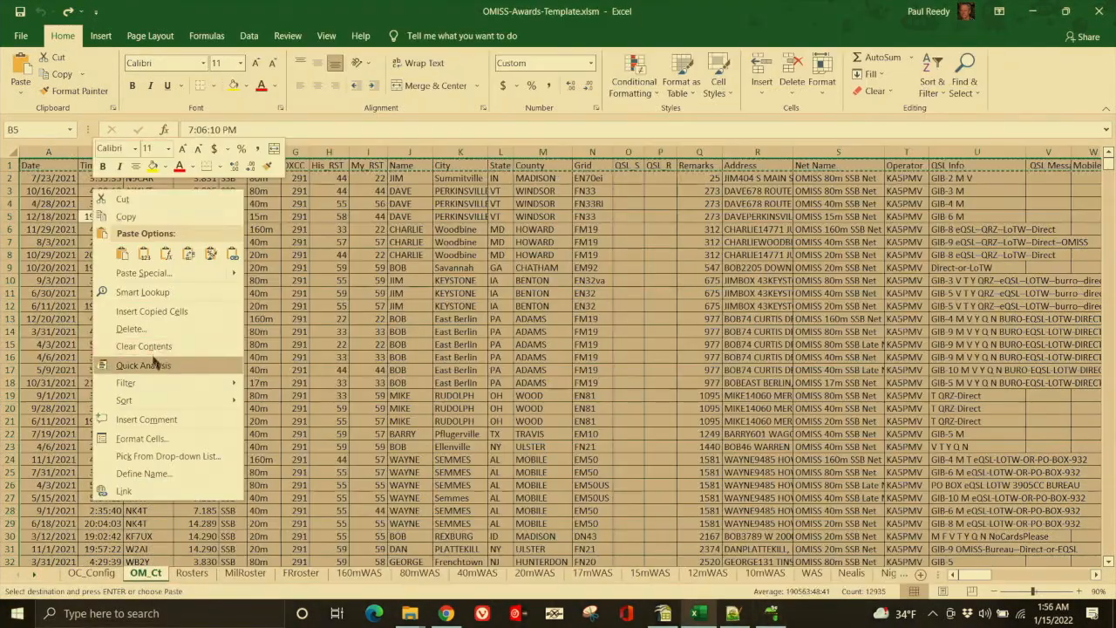
Clear the contents of the entire OM_Ct sheet and paste the header row saved in Notepad++ back at cell A1
left_click(151, 347)
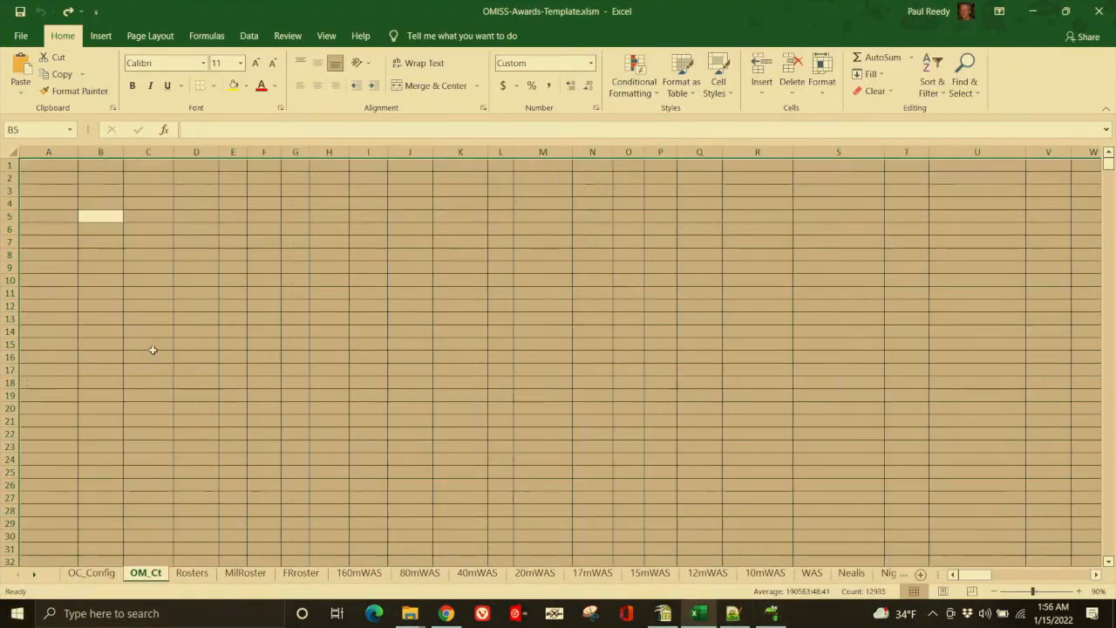
key("alt+Tab")
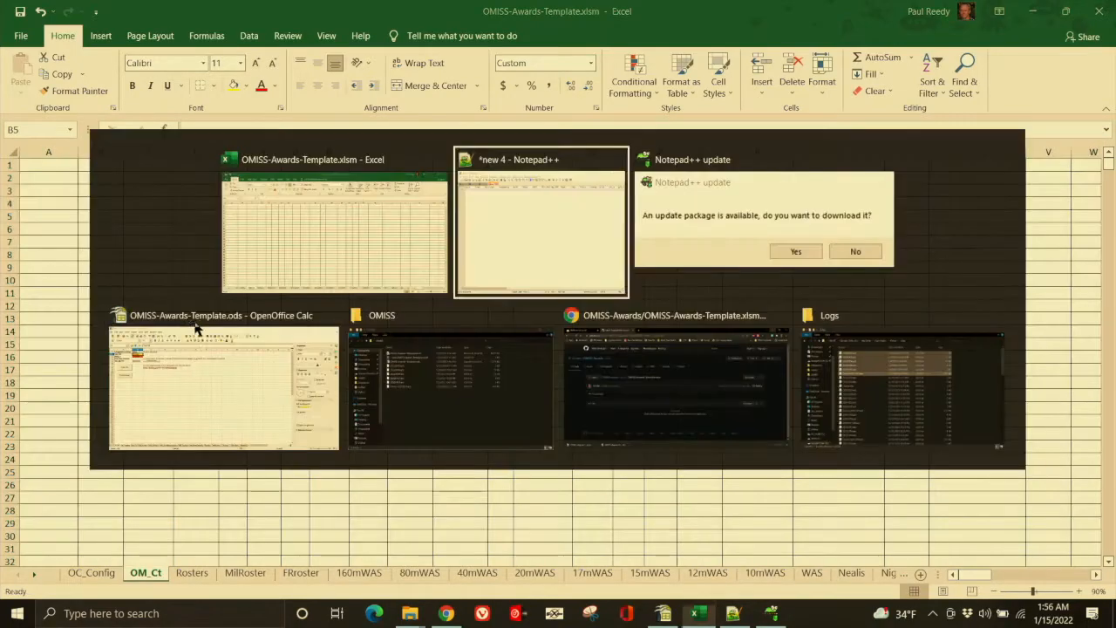
key("ctrl+a")
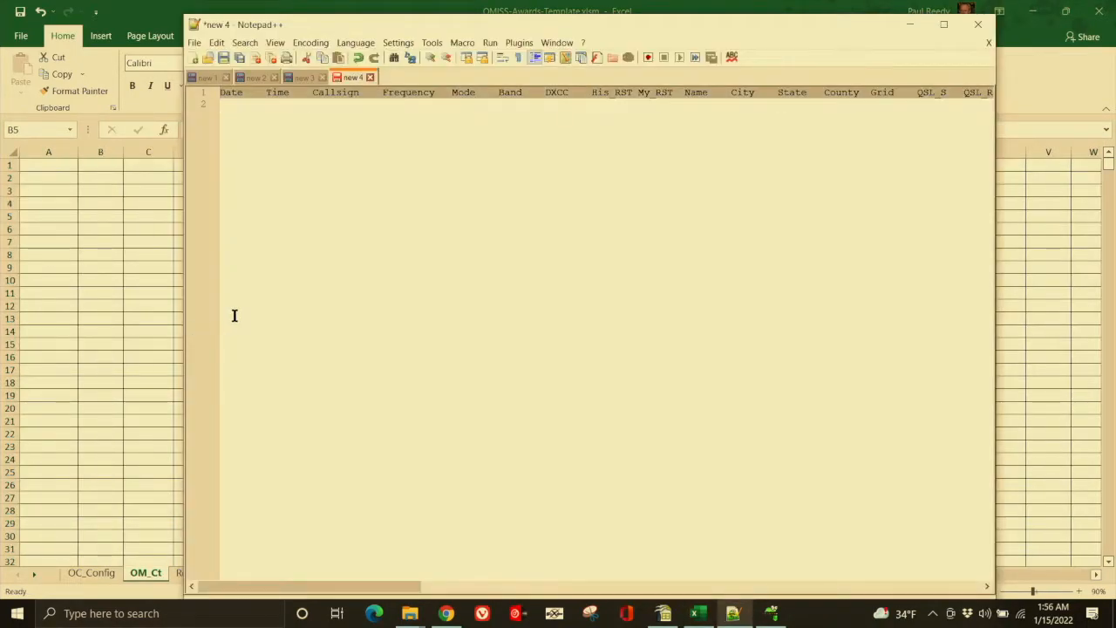
key("alt+Tab")
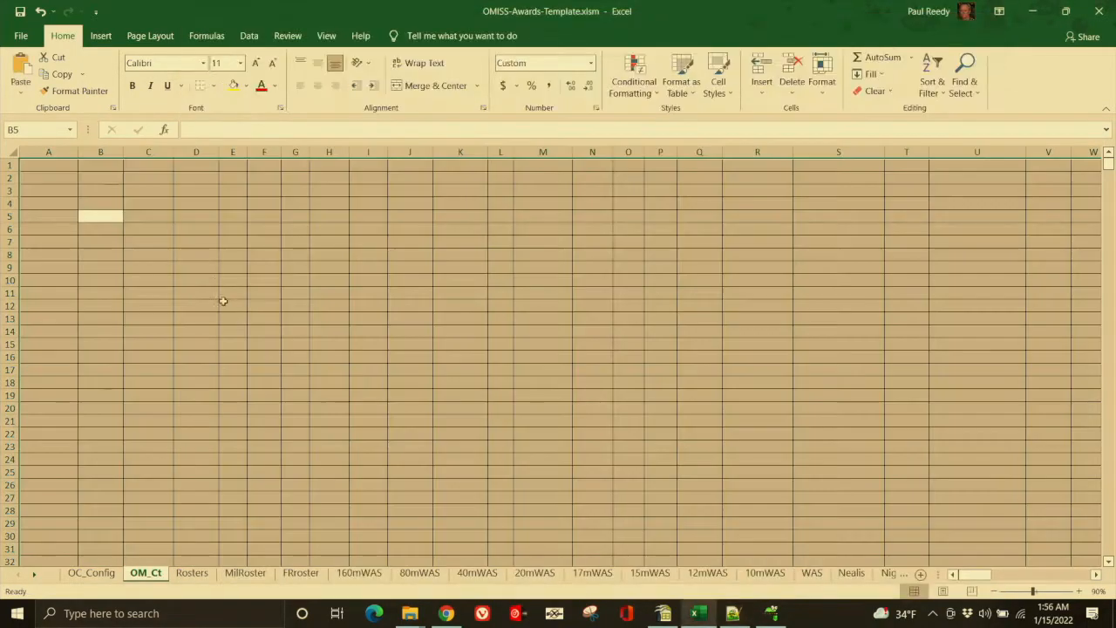
left_click(38, 166)
key("ctrl+v")
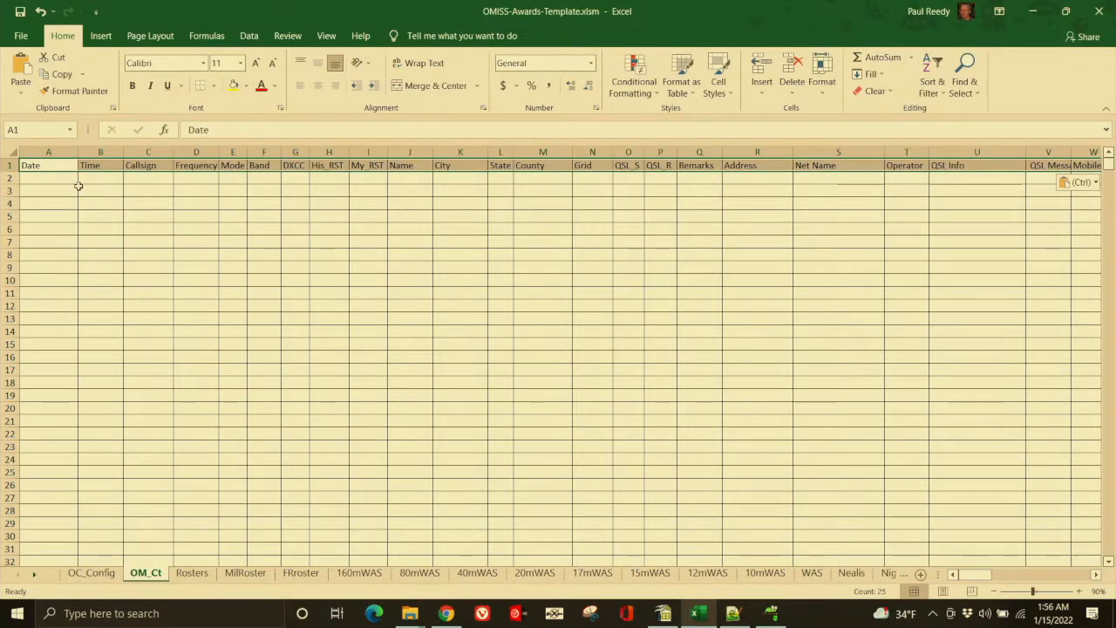
left_click(76, 189)
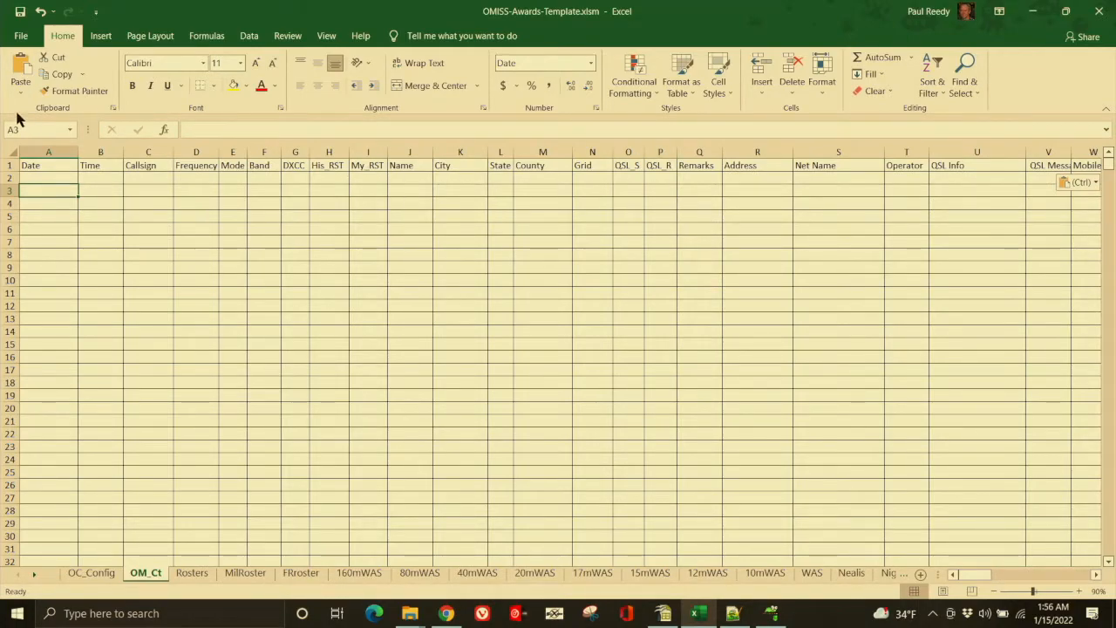
Select an ADI log file on the OC_Config sheet and read it into the emptied OM_Ct sheet
left_click(90, 573)
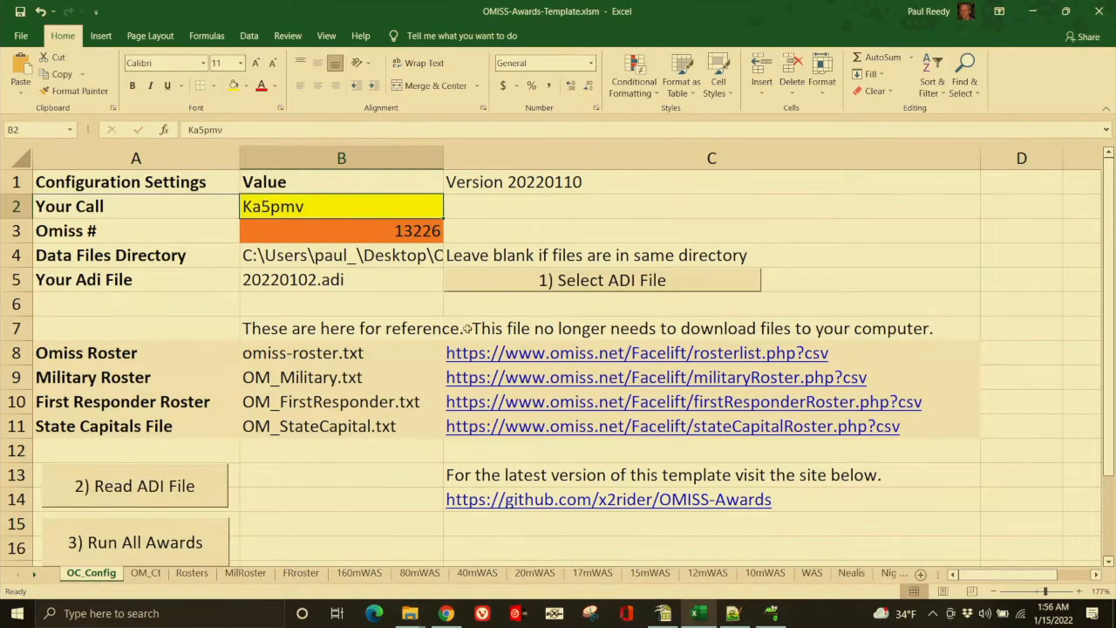
left_click(479, 280)
double_click(187, 185)
left_click(178, 486)
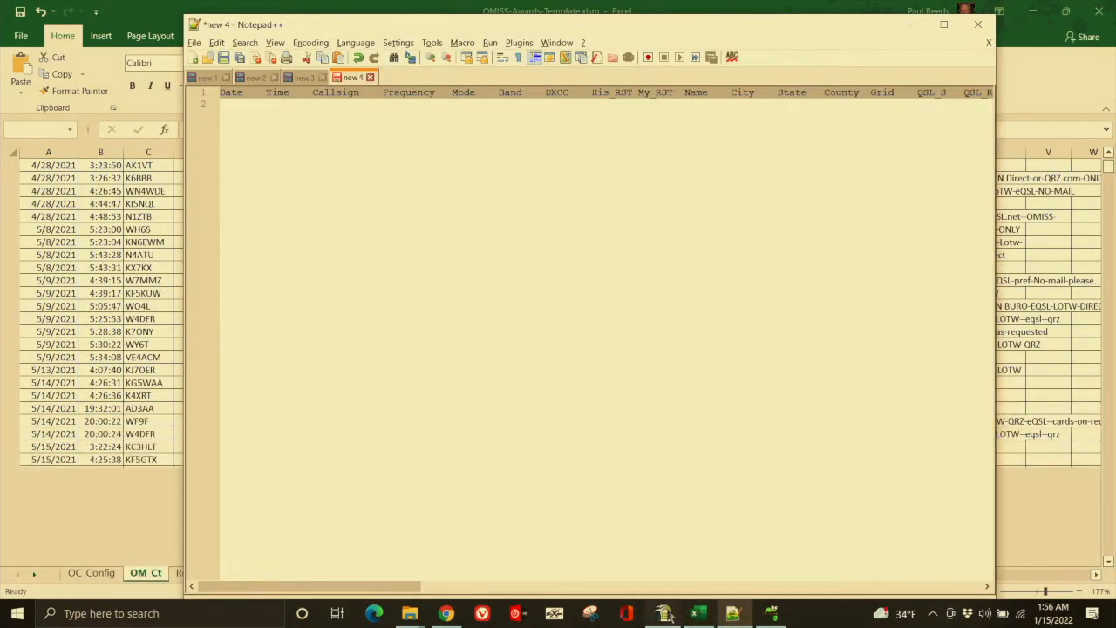
Switch to OMISS-Awards-Template.ods in OpenOffice Calc and enter the operator's call sign in the Your Call cell B2
left_click(666, 614)
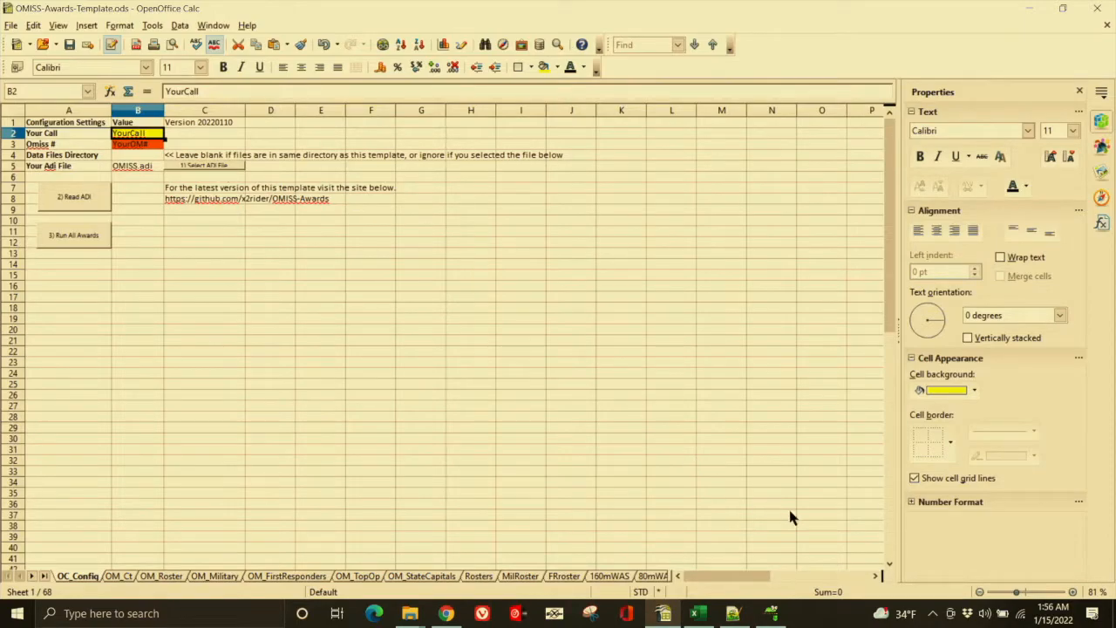
left_click_drag(1029, 593, 1034, 592)
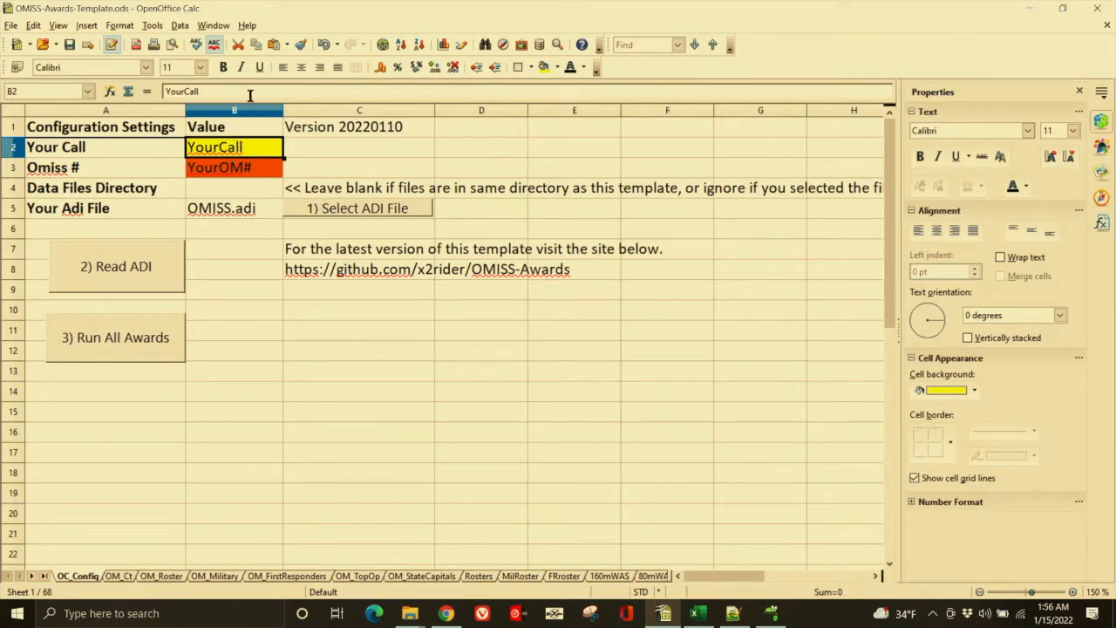
type("Ka5pmv")
key("Return")
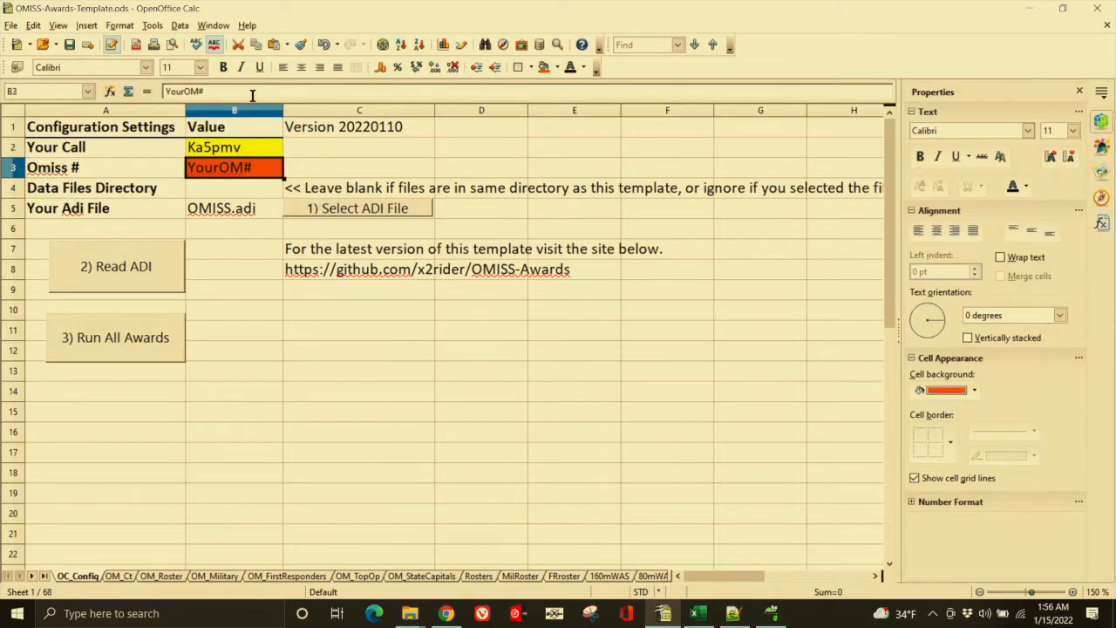
Enter the operator's OMISS membership number in cell B3 and try to start selecting an ADI file
type("13226")
key("Return")
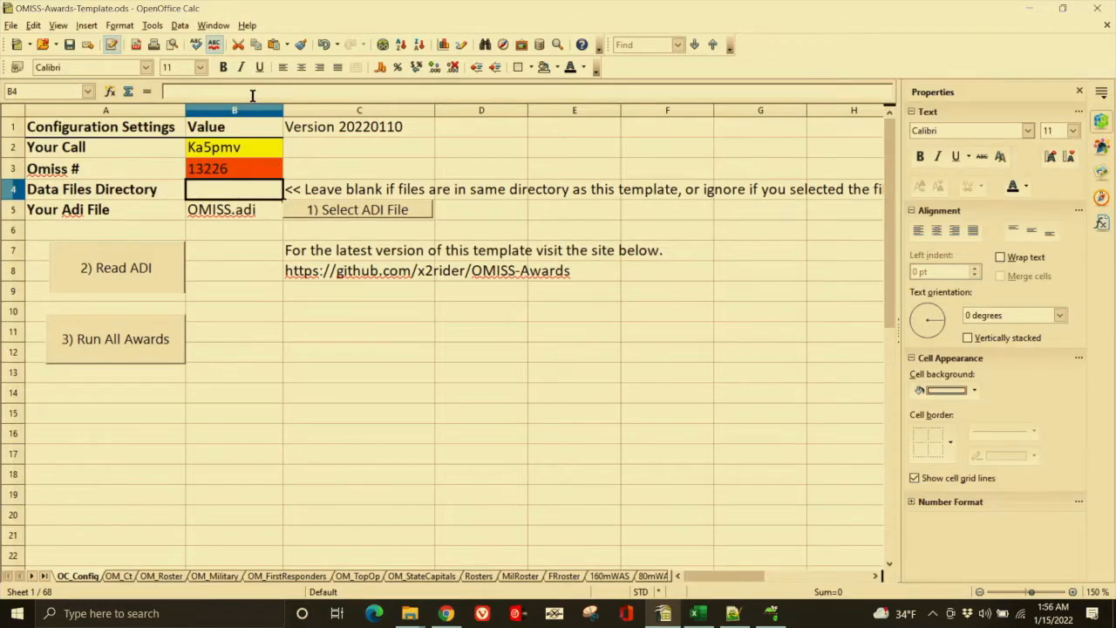
left_click(358, 211)
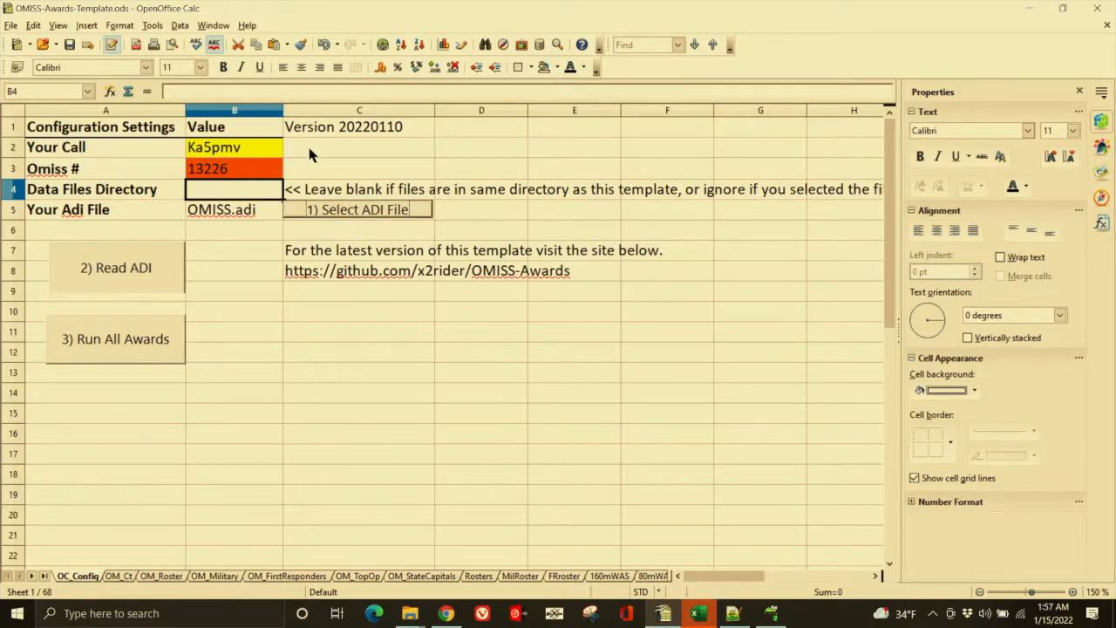
Set the macro security level to Medium in the OpenOffice options, and close the template with its changes saved
left_click(153, 27)
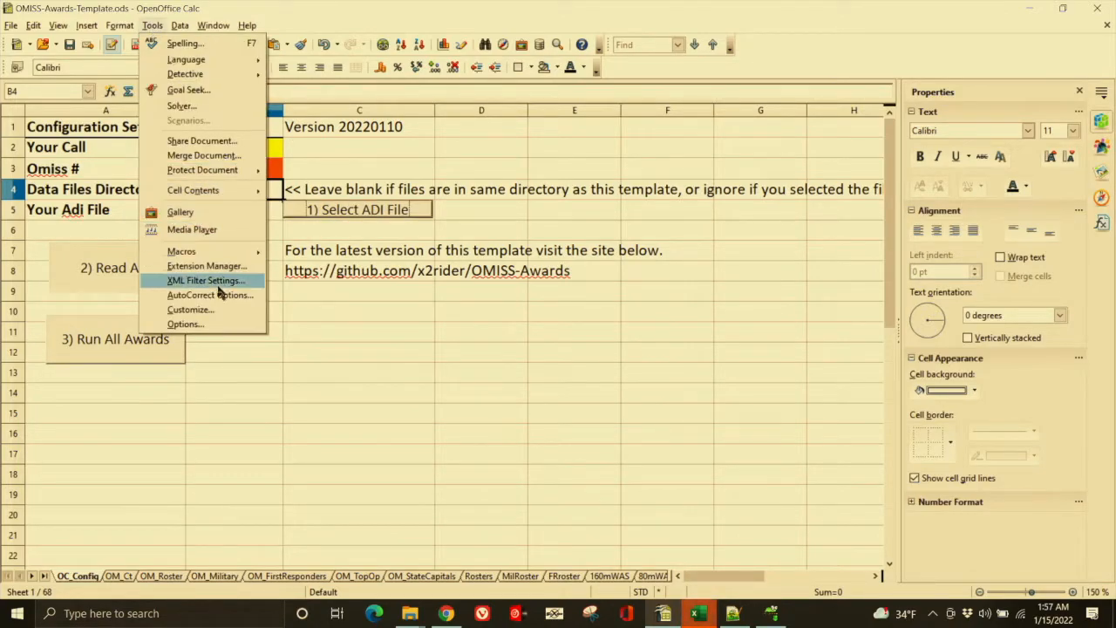
left_click(205, 328)
left_click(382, 319)
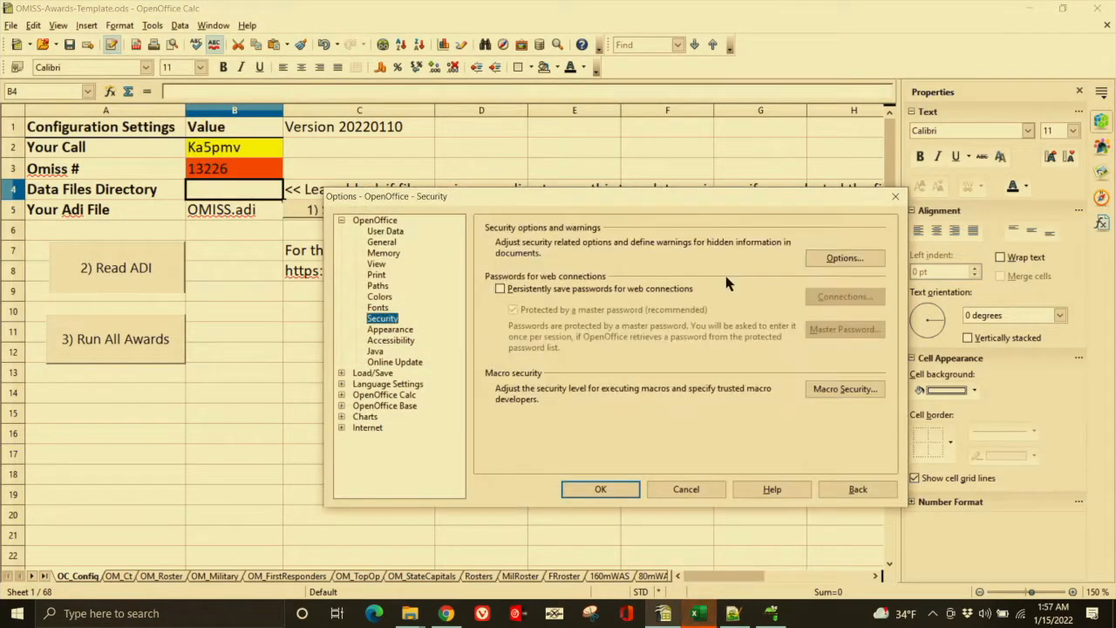
left_click(835, 392)
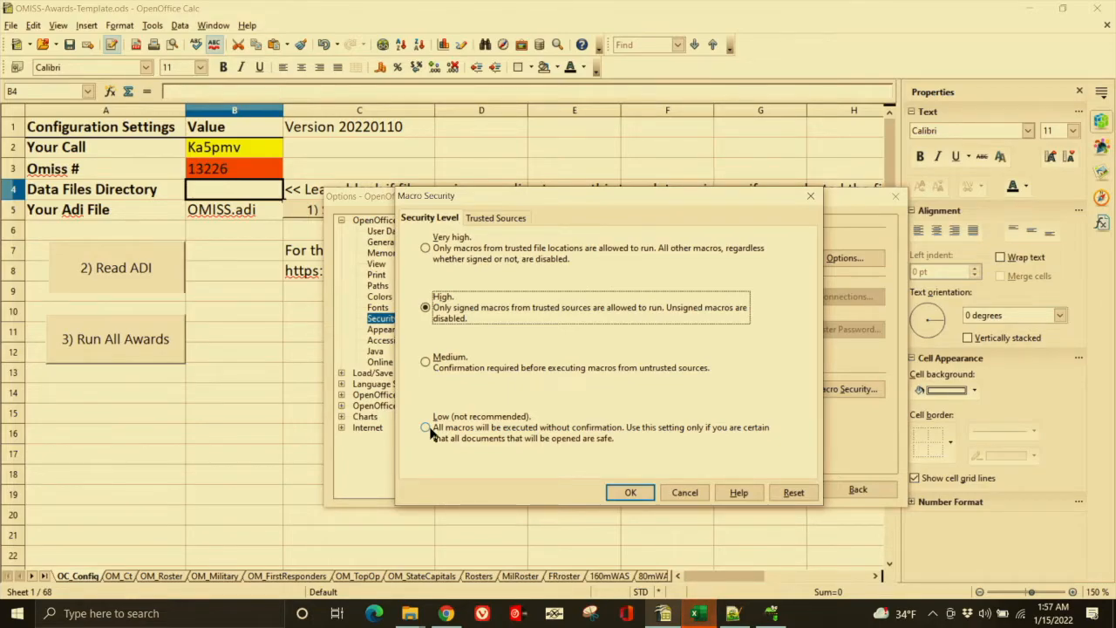
left_click(426, 361)
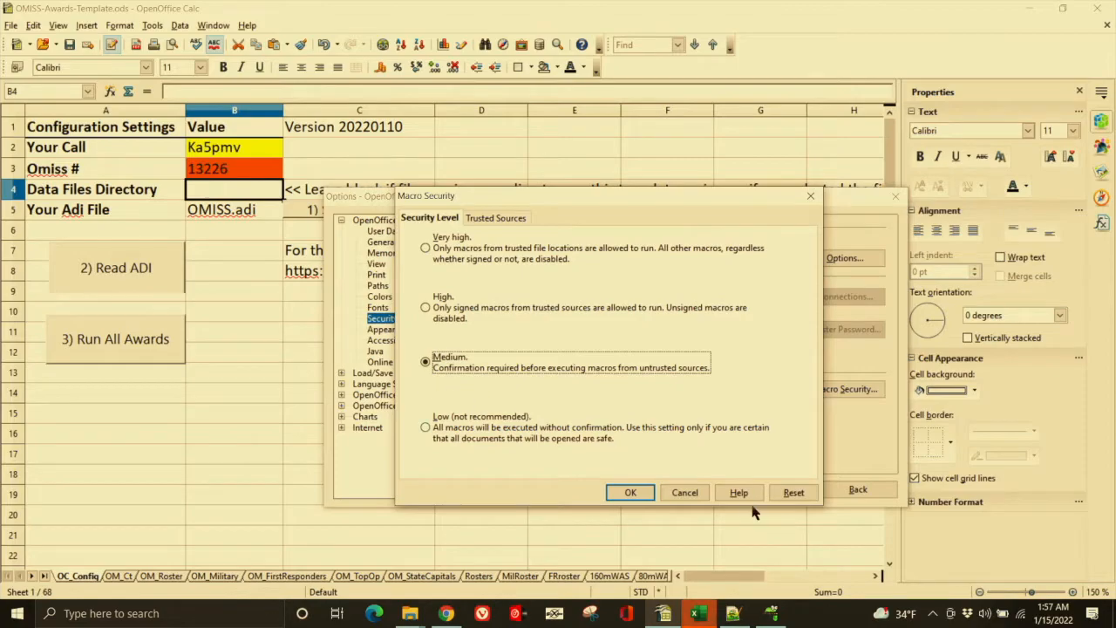
left_click(631, 492)
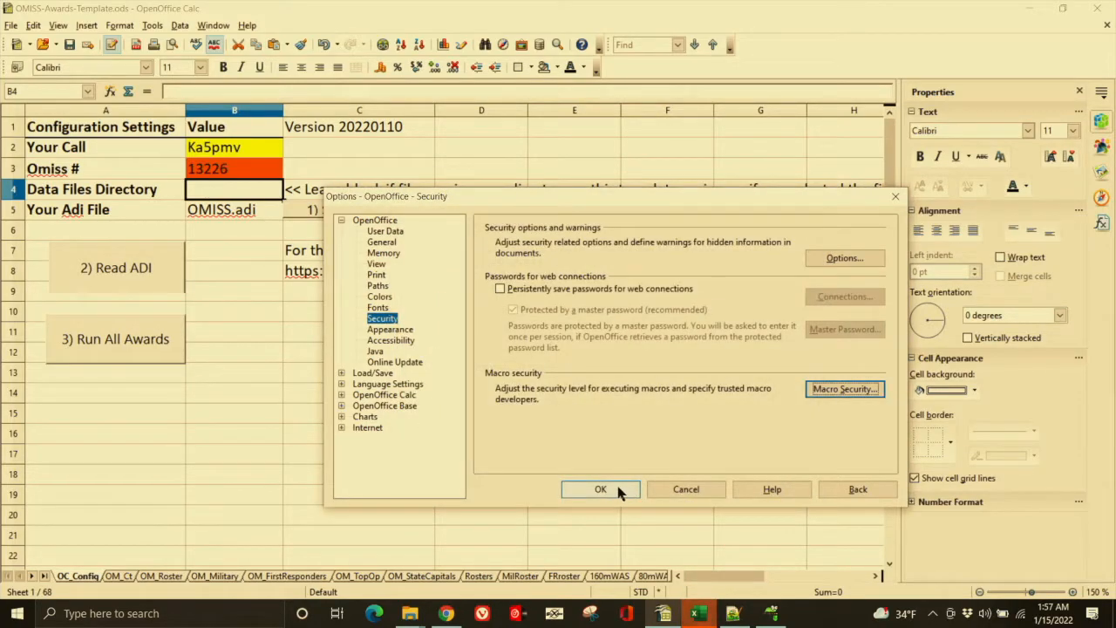
left_click(601, 490)
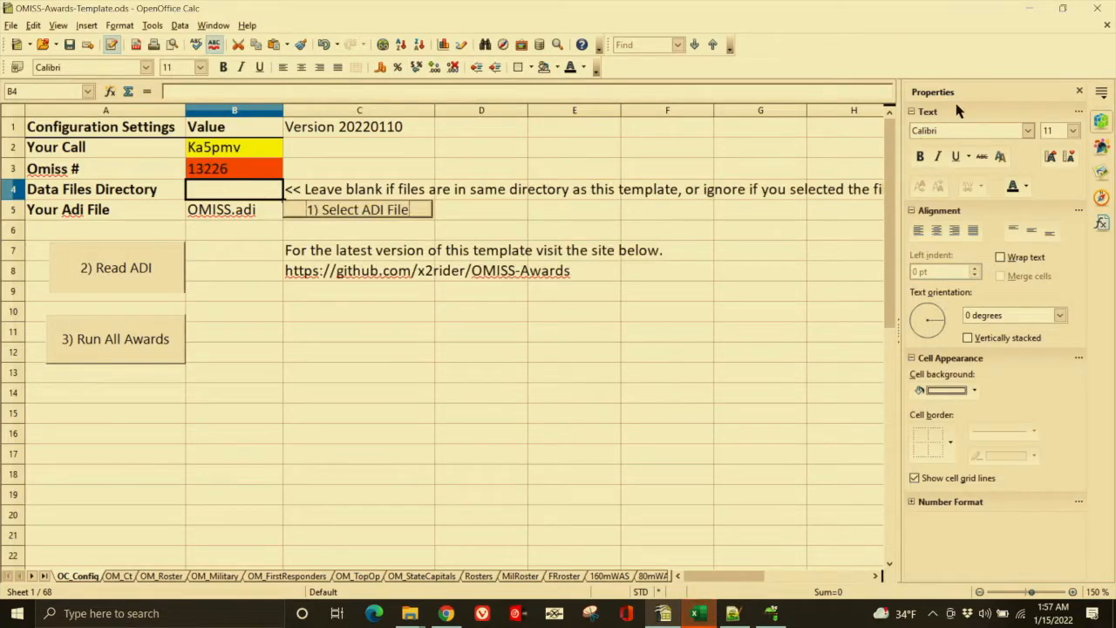
left_click(1097, 8)
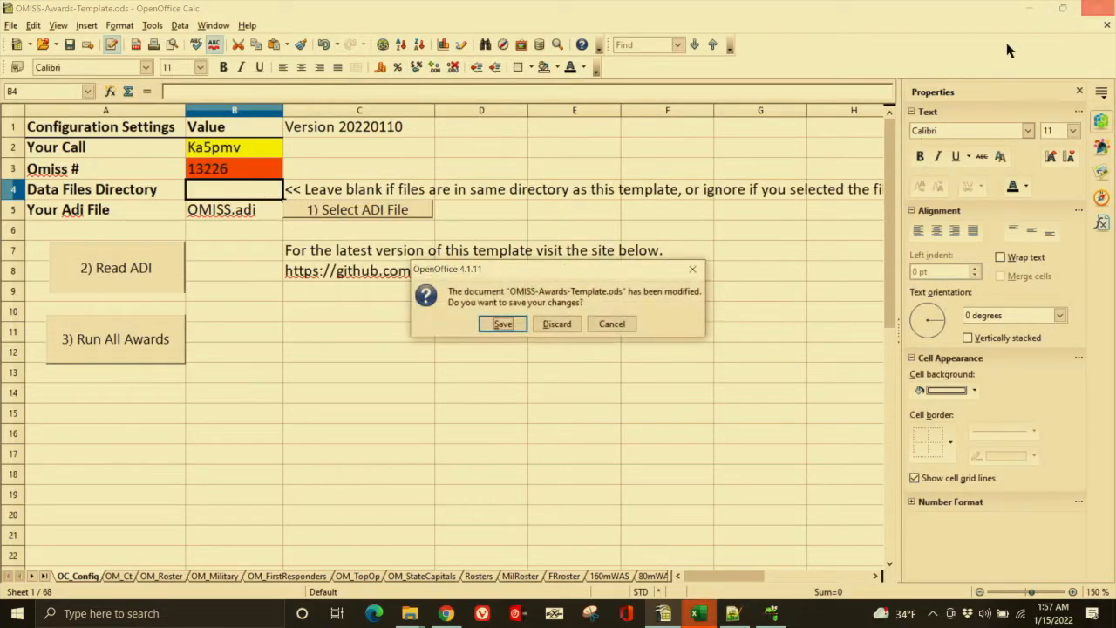
left_click(499, 325)
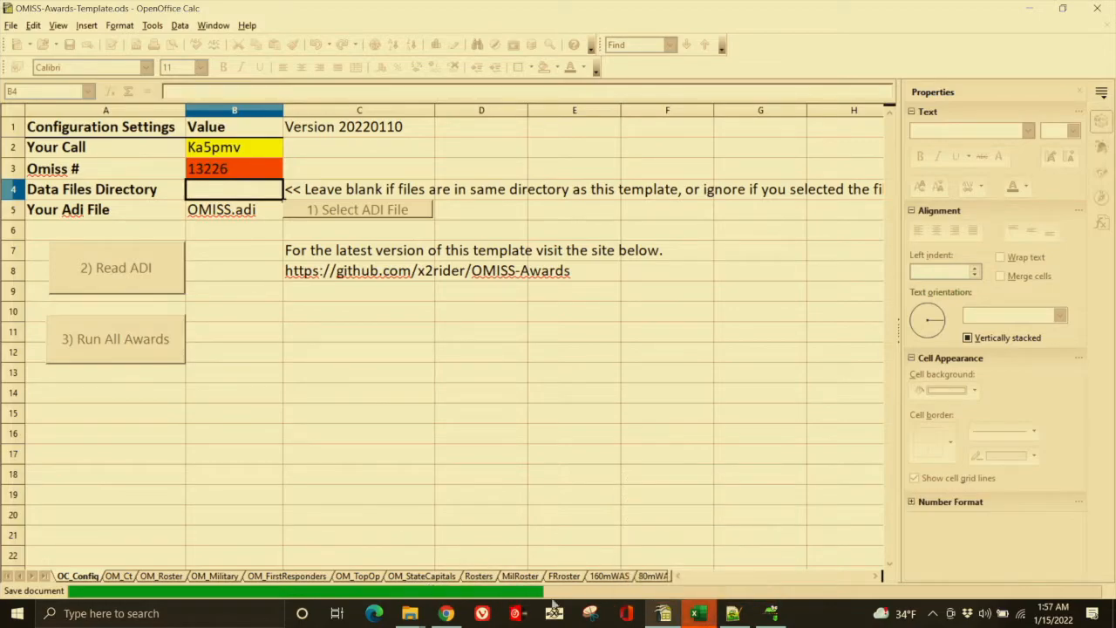
Switch to the Excel template and read the logs 20220104.adi, 20220109.adi and 20220110.adi into the OM_Ct sheet
left_click(699, 615)
left_click(581, 373)
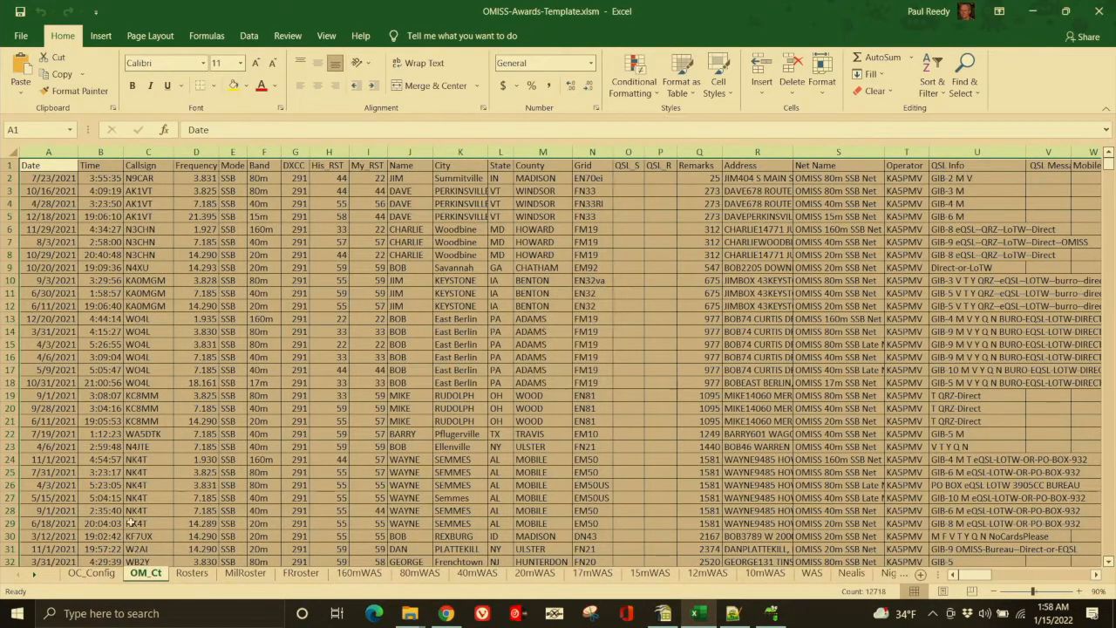
left_click(92, 574)
left_click(484, 279)
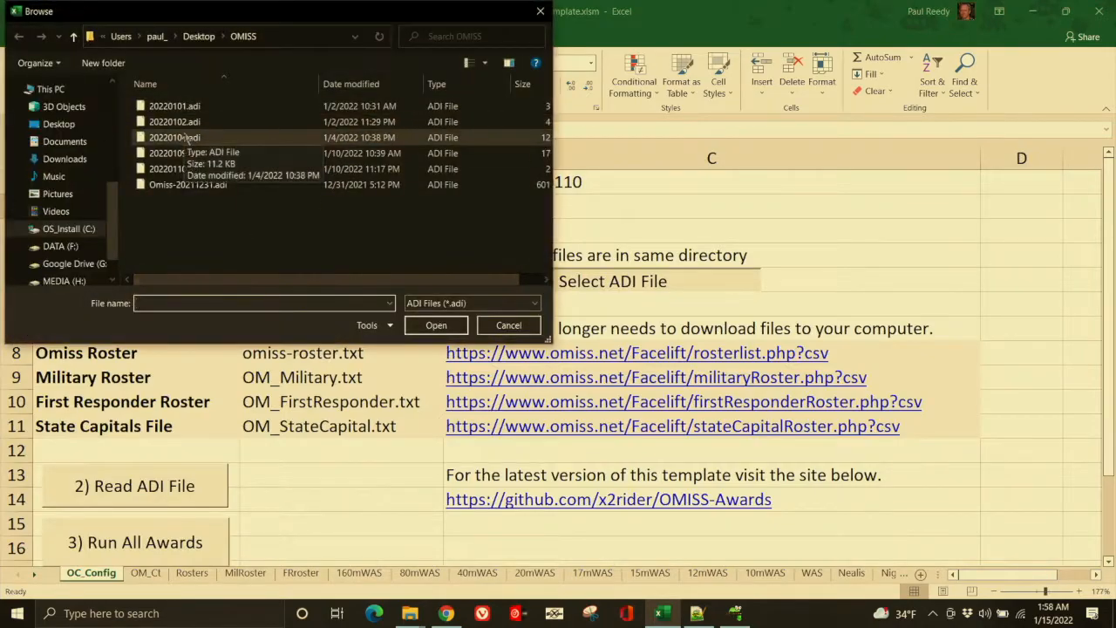
double_click(174, 138)
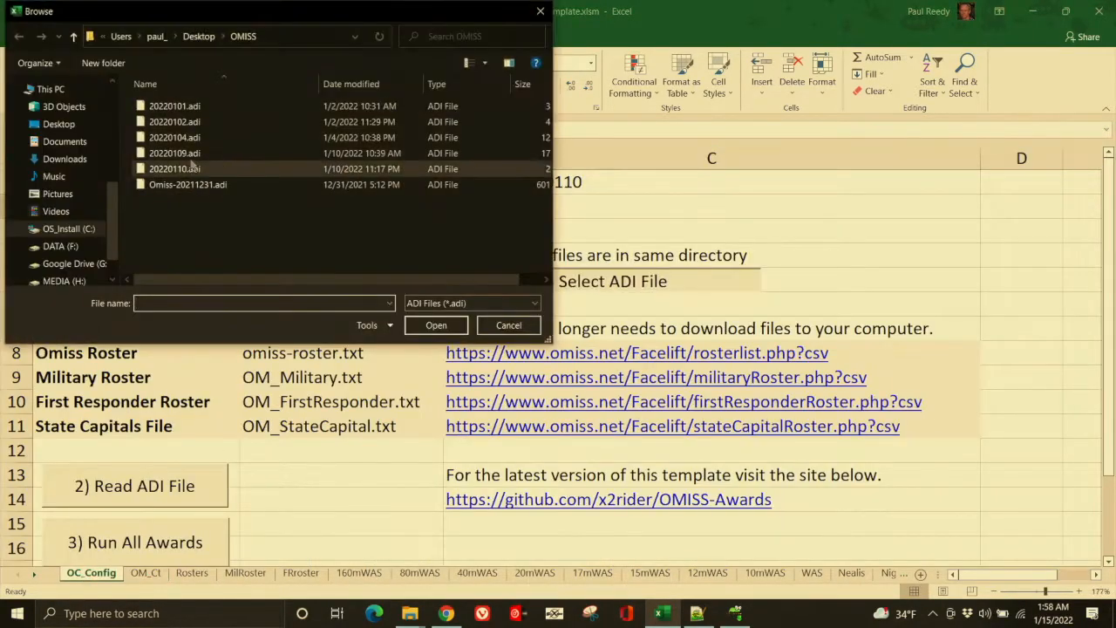
double_click(179, 153)
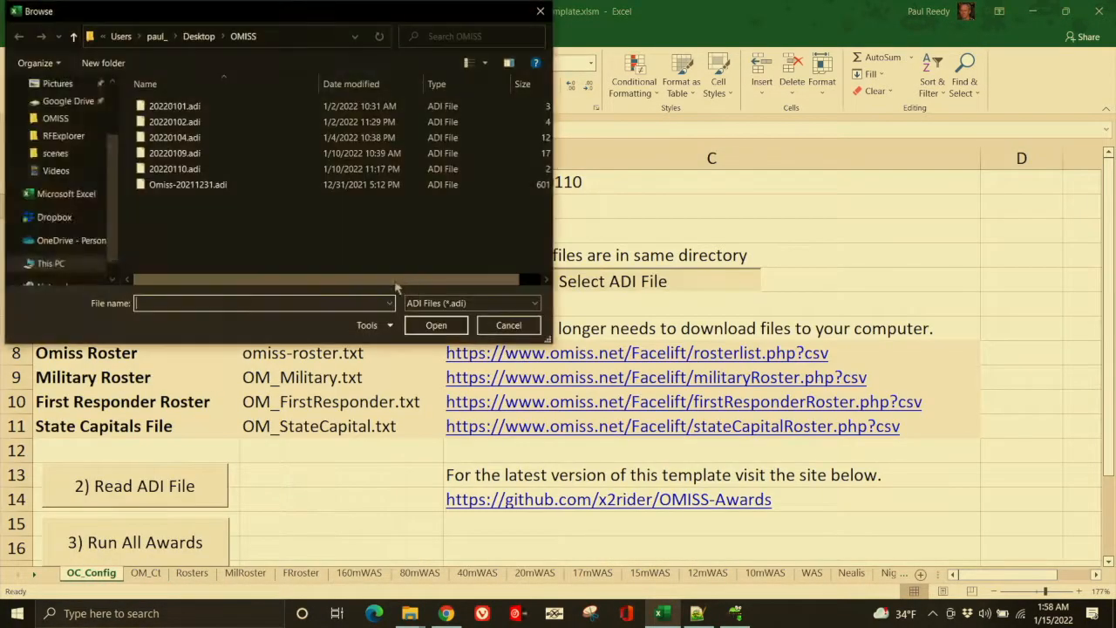
double_click(172, 171)
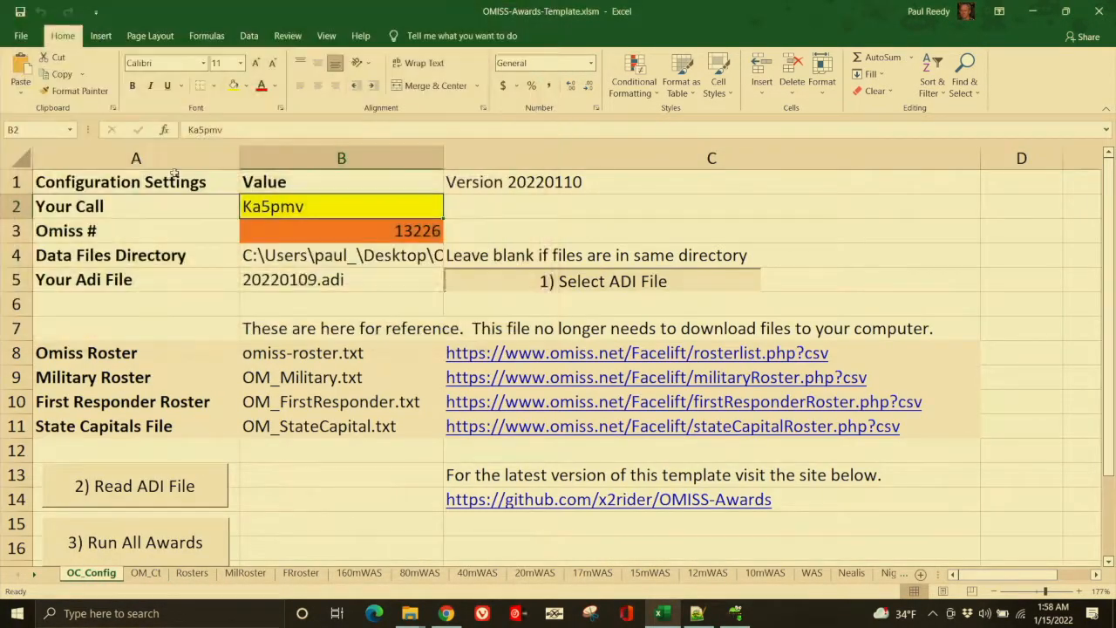
left_click(164, 490)
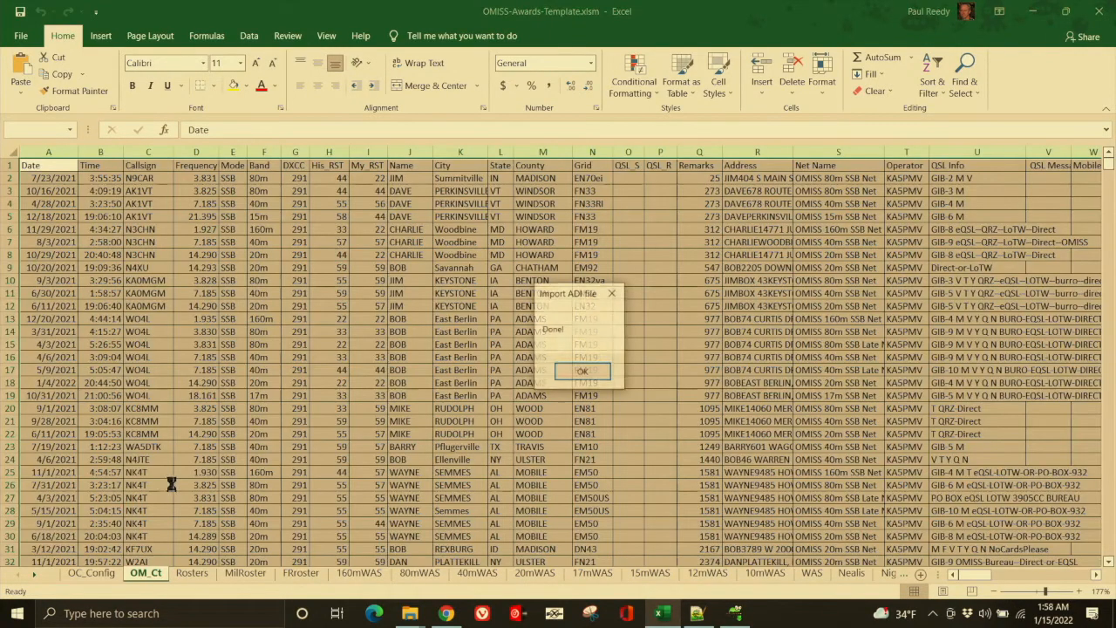
left_click(580, 373)
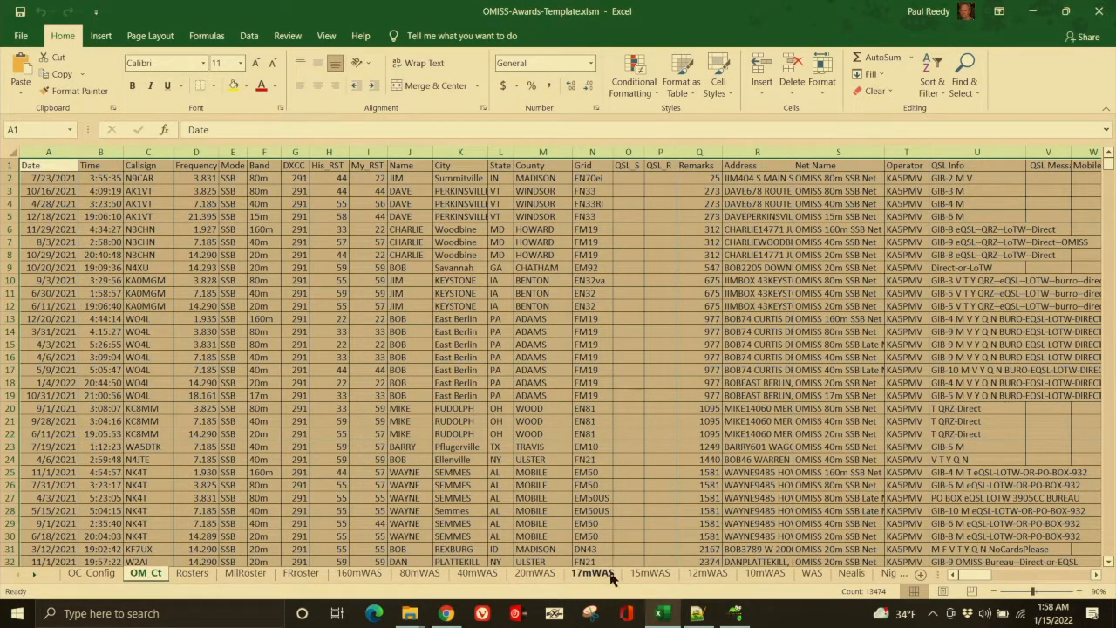
Reopen OMISS-Awards-Template.ods from the OMISS folder with macros enabled and links not updated, and close the Properties sidebar
mouse_move(407, 618)
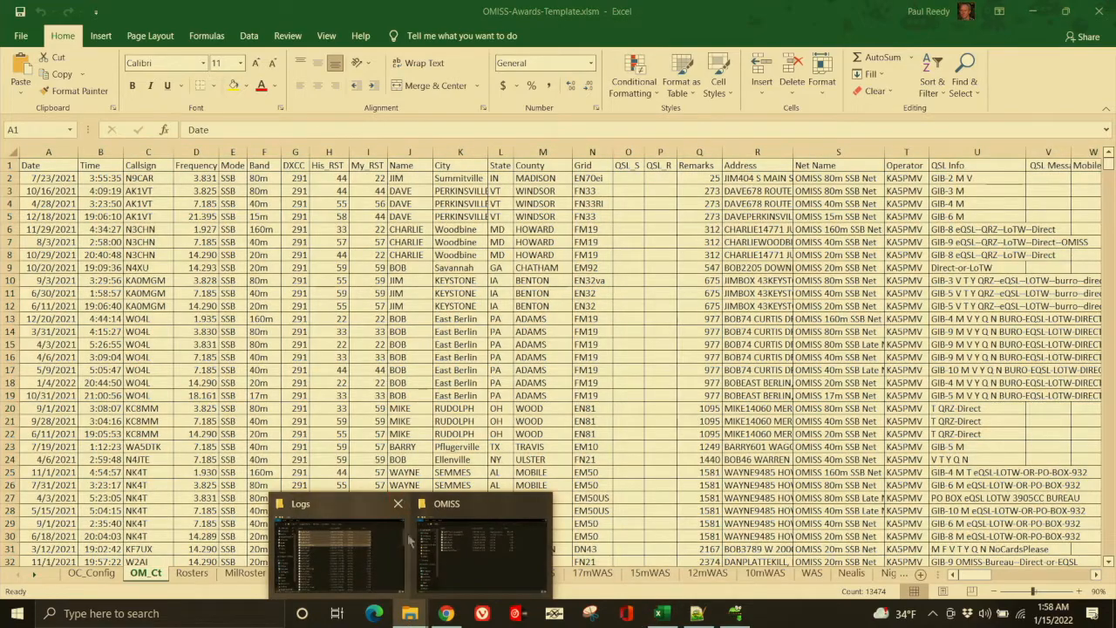
left_click(468, 573)
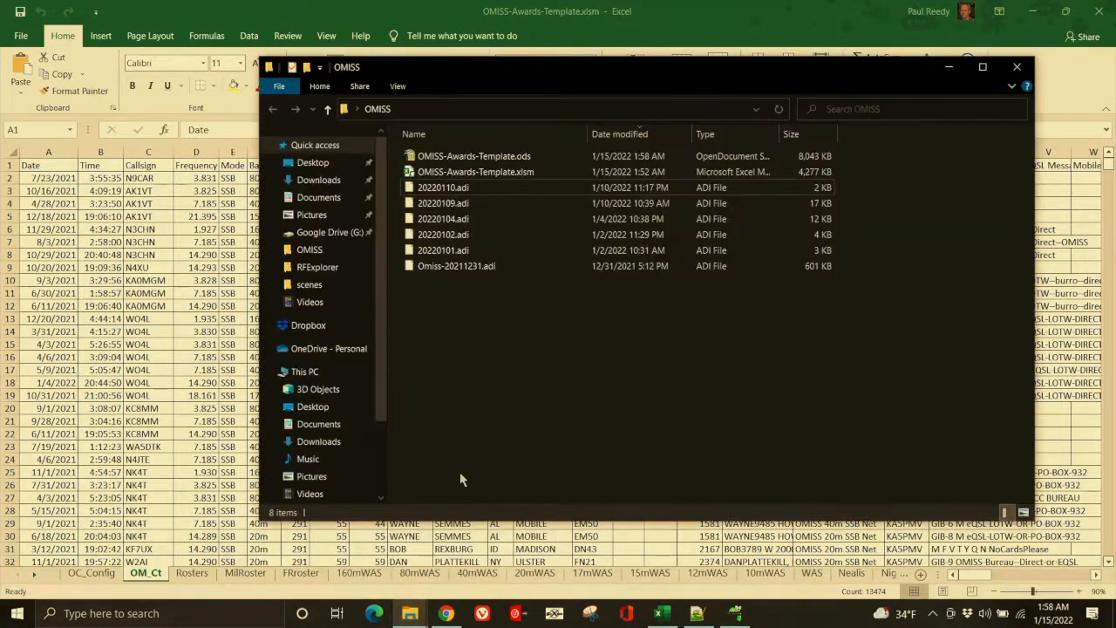
double_click(486, 159)
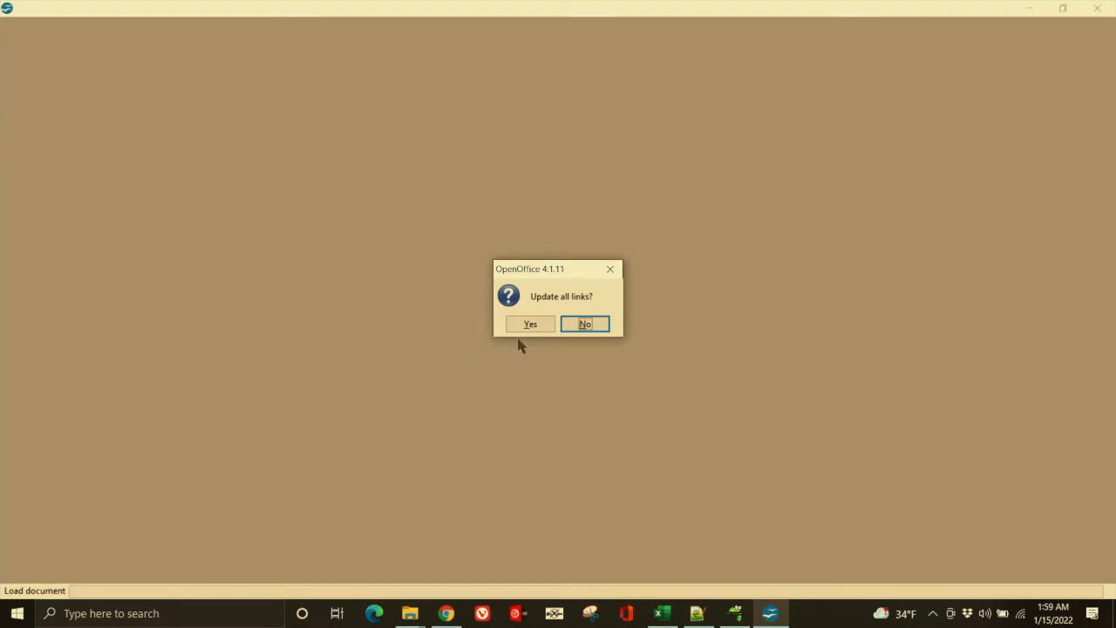
left_click(585, 324)
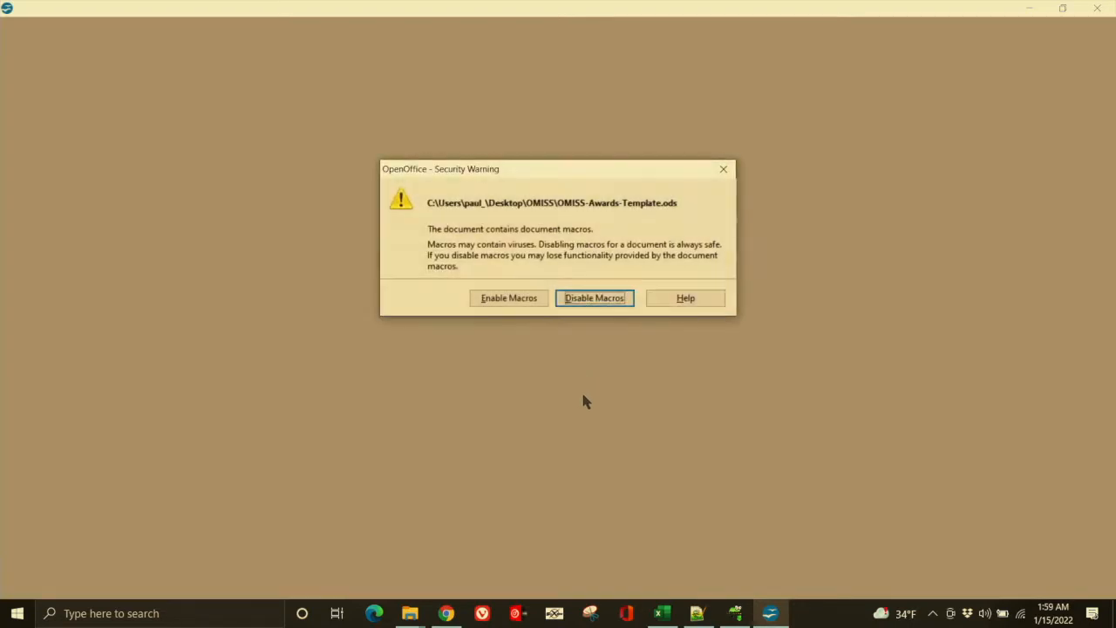
left_click(506, 300)
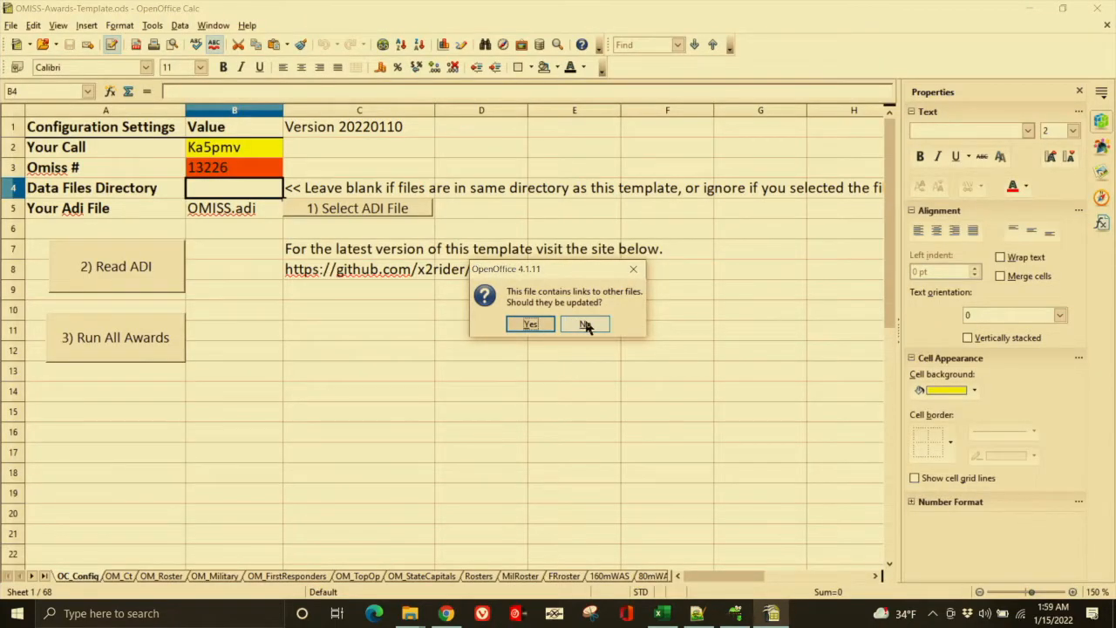
left_click(586, 324)
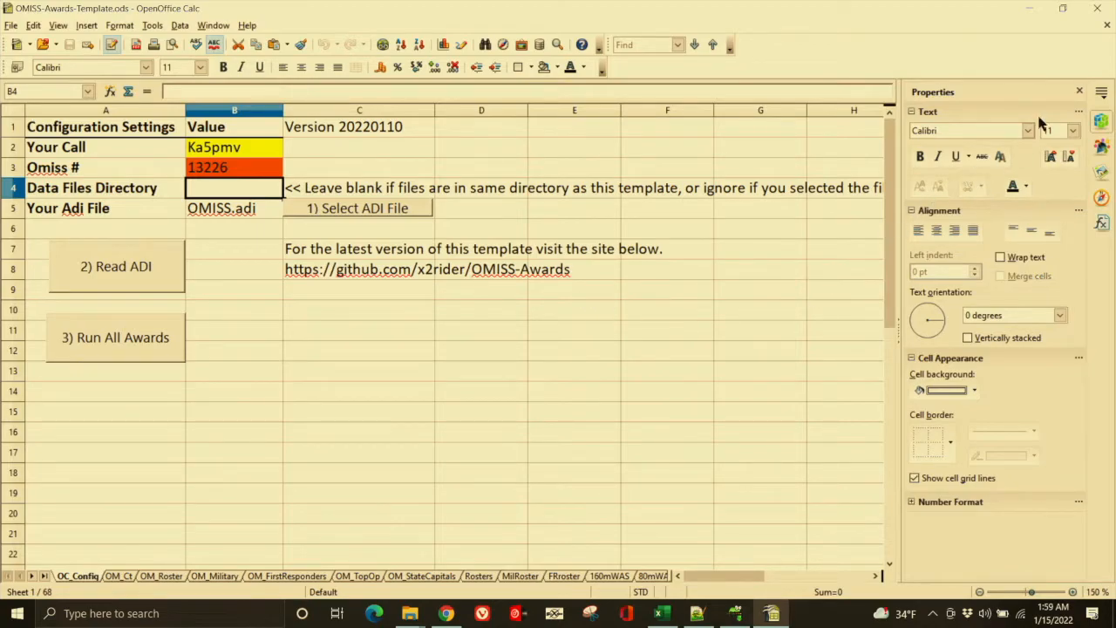
left_click(1078, 92)
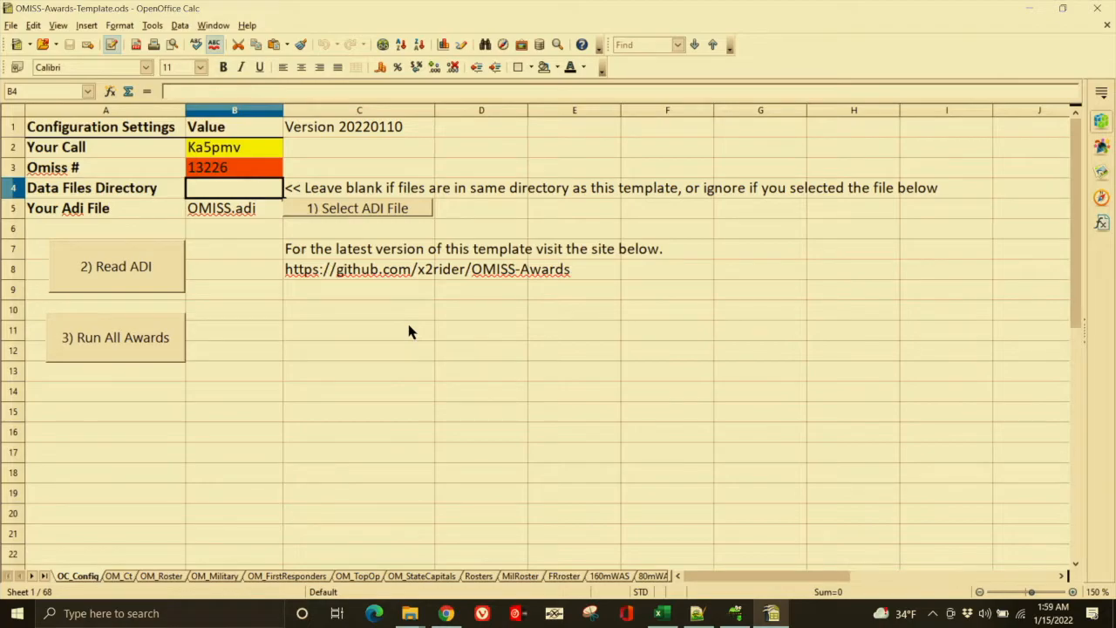
Select and read Omiss-20211231.adi from the Desktop's OMISS folder into OM_Ct, followed by the newer logs up to 20220110.adi
left_click(339, 213)
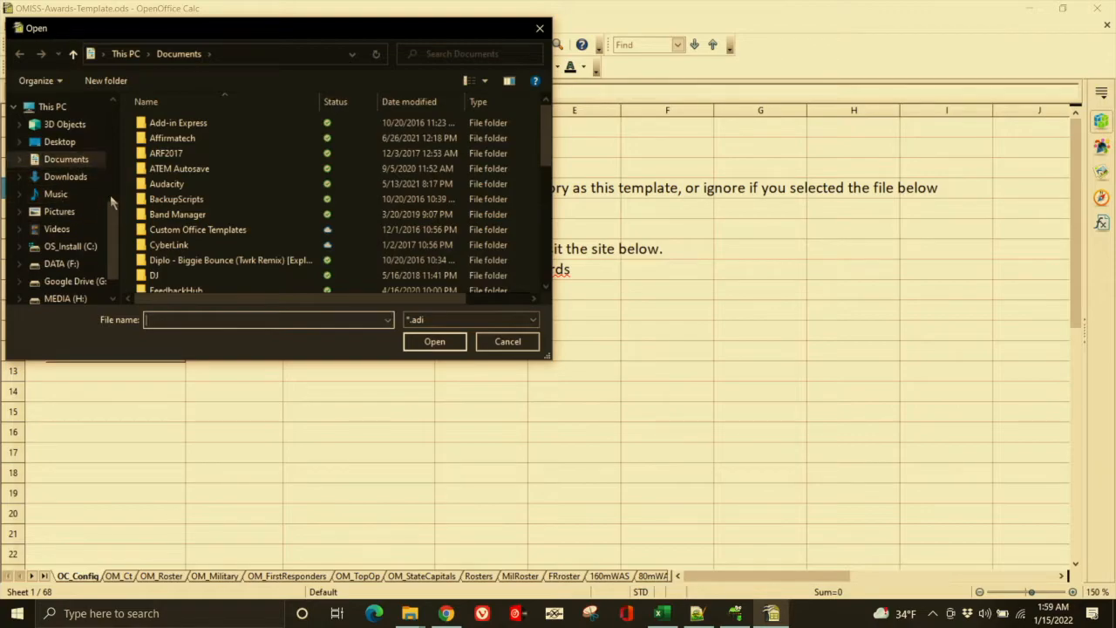
left_click(68, 143)
double_click(165, 127)
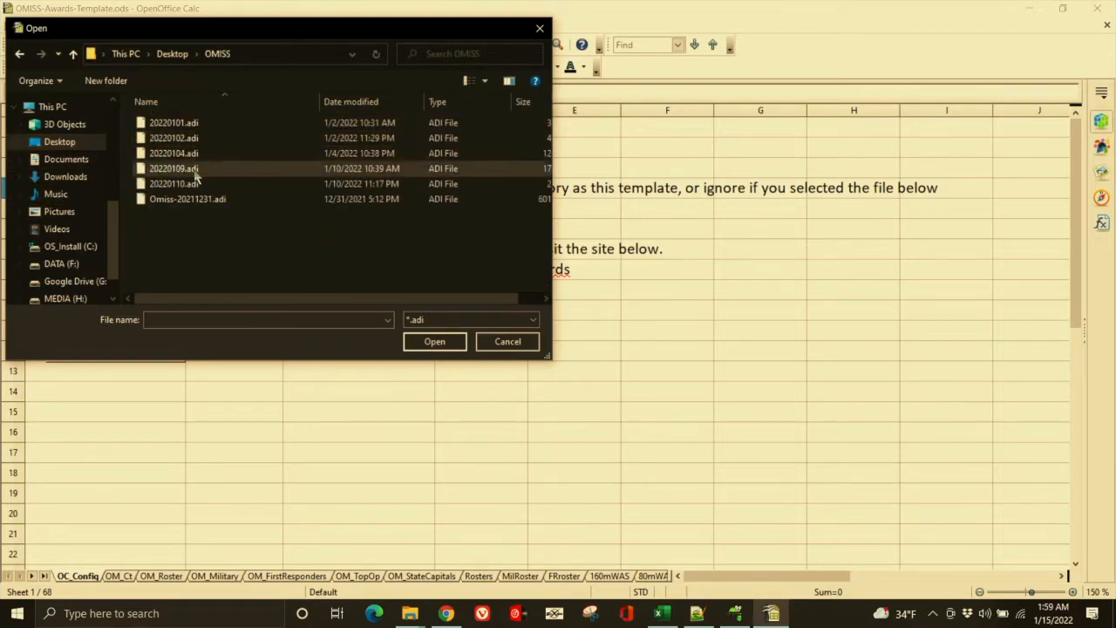
double_click(191, 201)
left_click(144, 267)
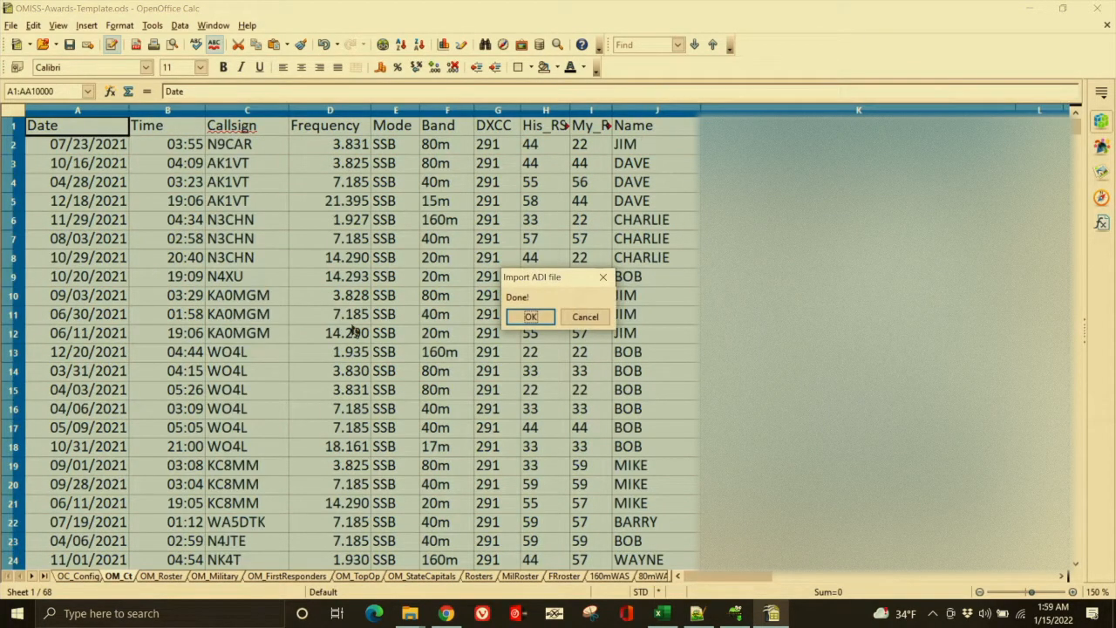
left_click(531, 317)
left_click(87, 576)
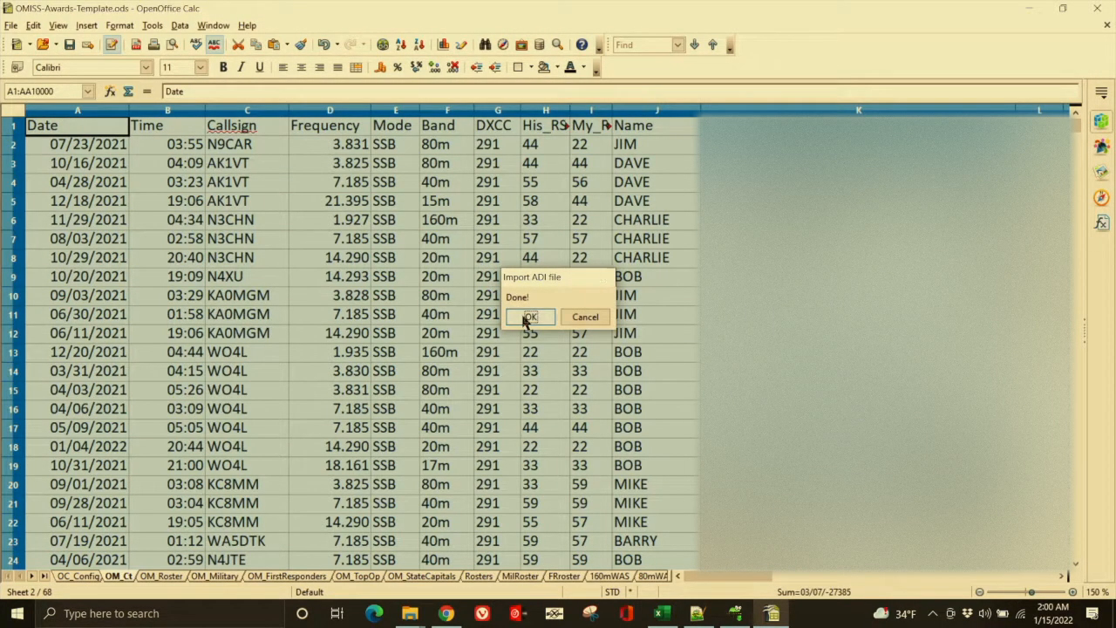
left_click(529, 318)
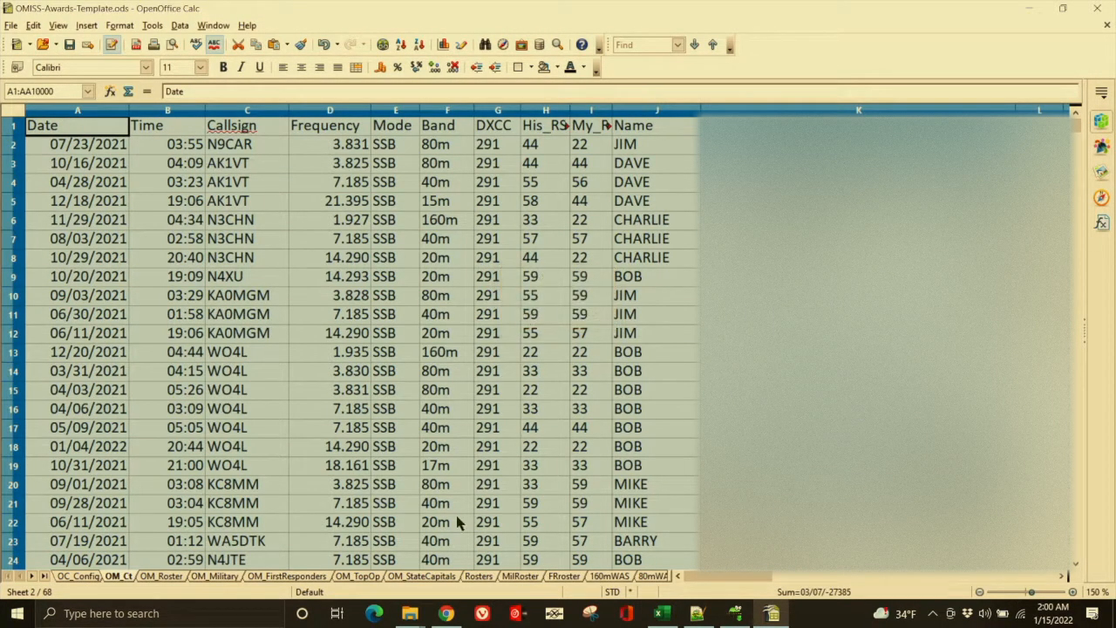
Review the imported contacts on OM_Ct and run all awards from the OC_Config sheet, agreeing to continue
left_click(79, 577)
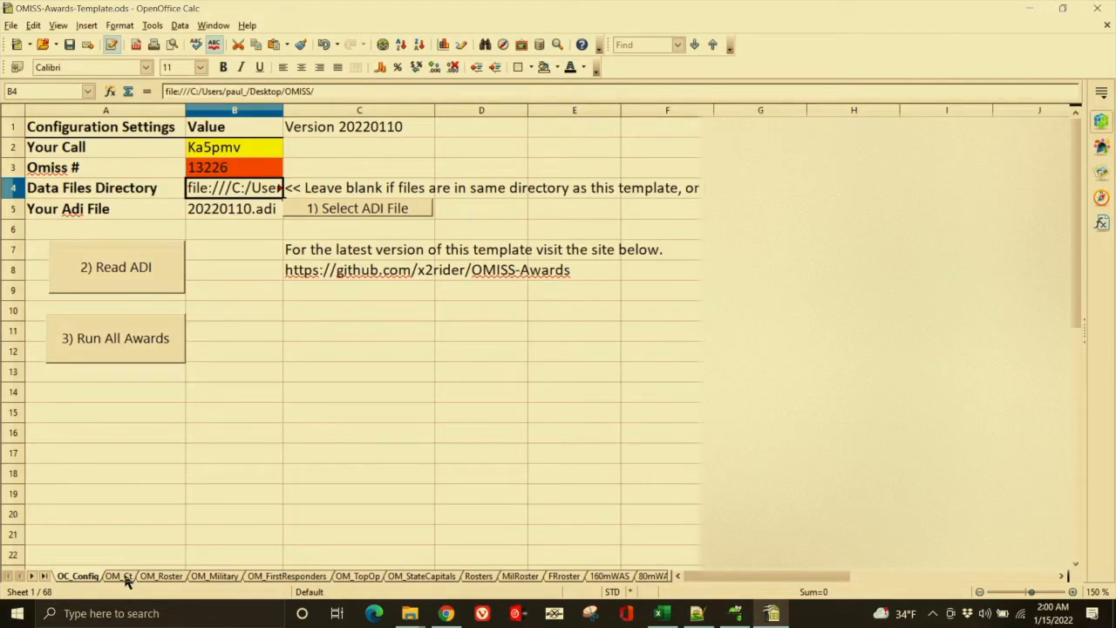
left_click(122, 577)
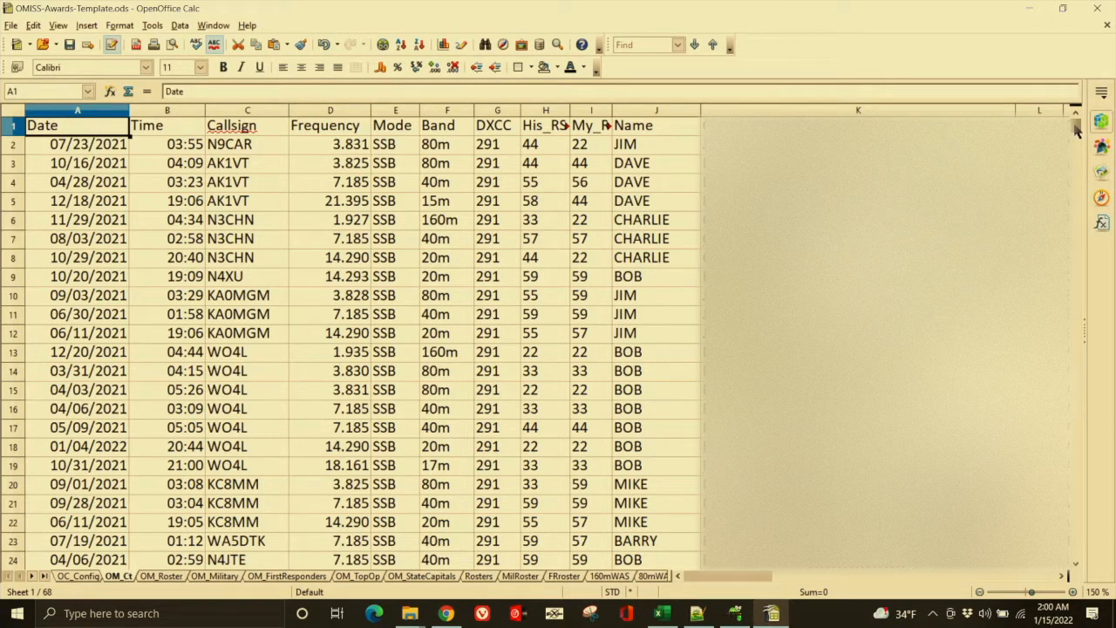
left_click(102, 370)
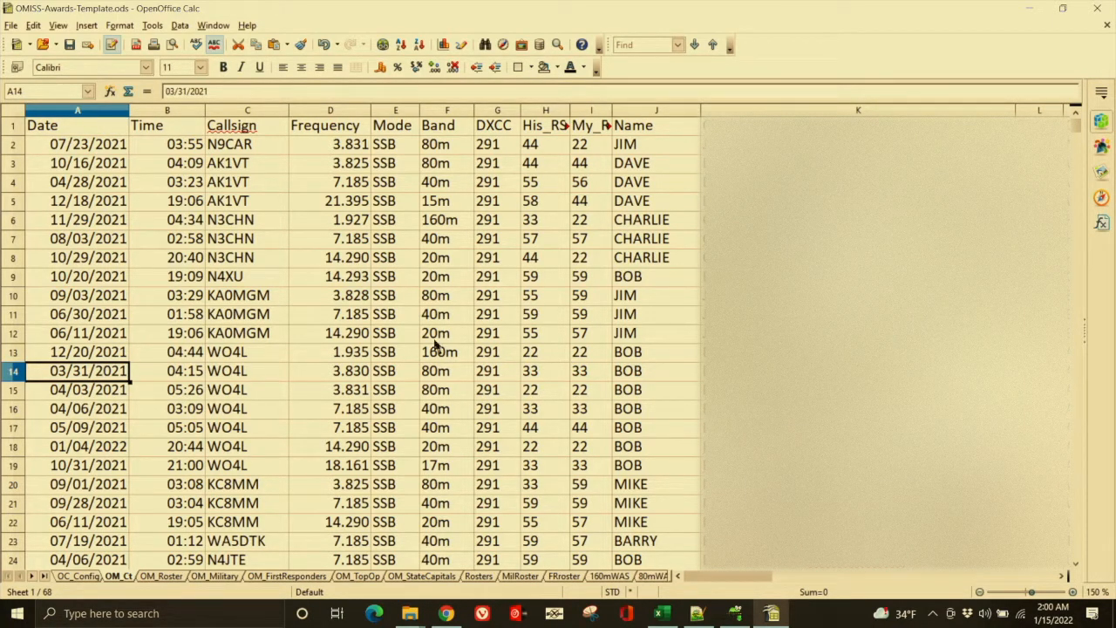
mouse_move(1075, 127)
left_mouse_down()
mouse_move(1078, 534)
mouse_move(1089, 553)
mouse_move(1089, 117)
left_mouse_up()
left_click(75, 579)
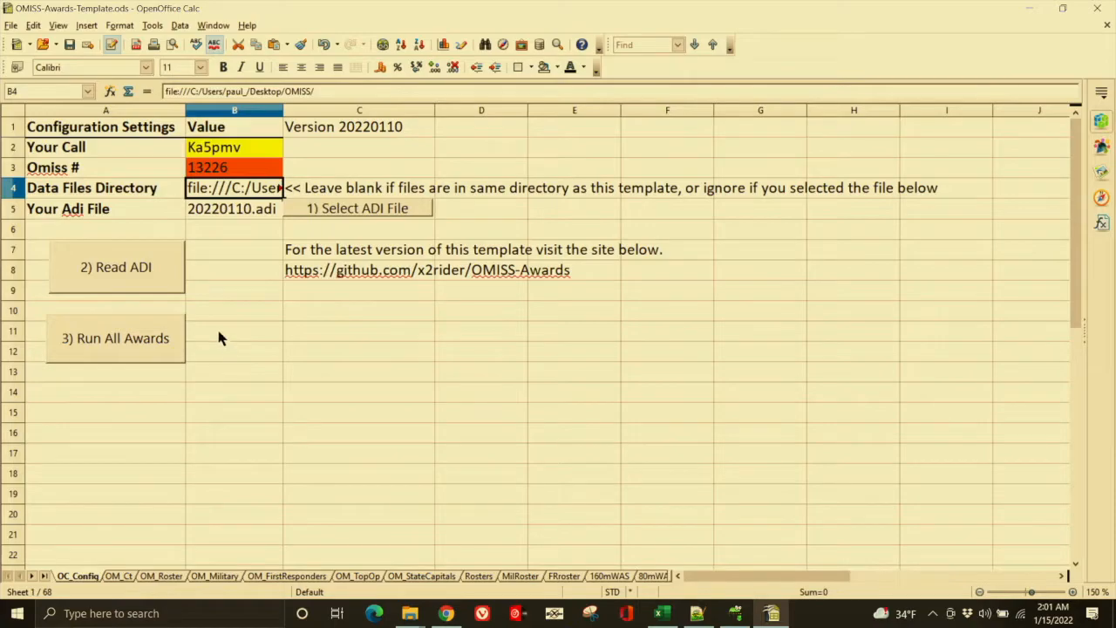
left_click(112, 345)
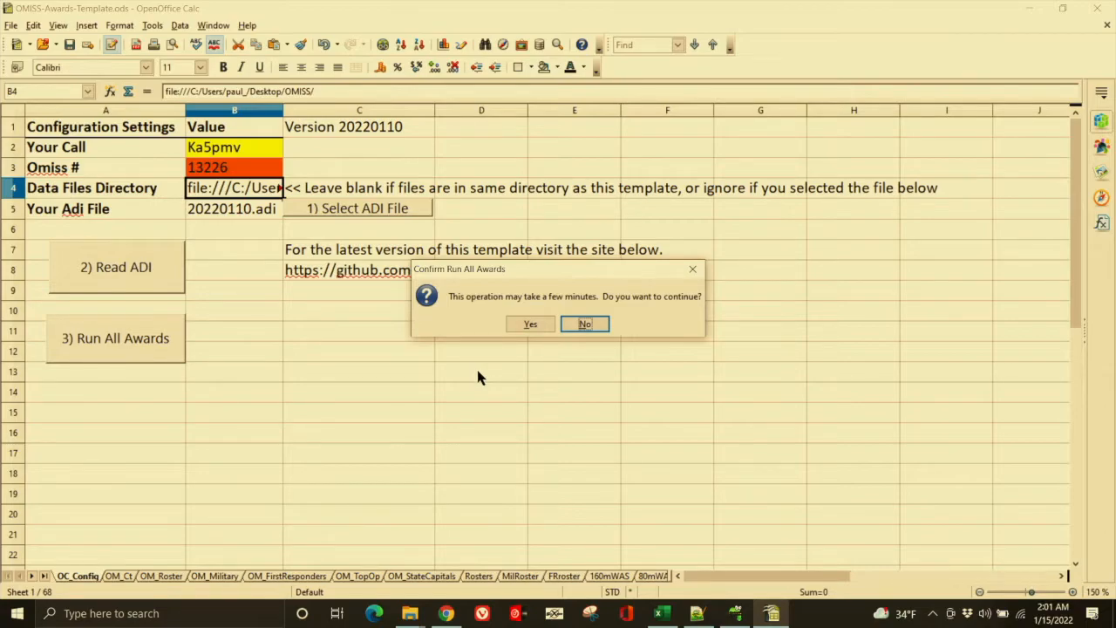
left_click(532, 325)
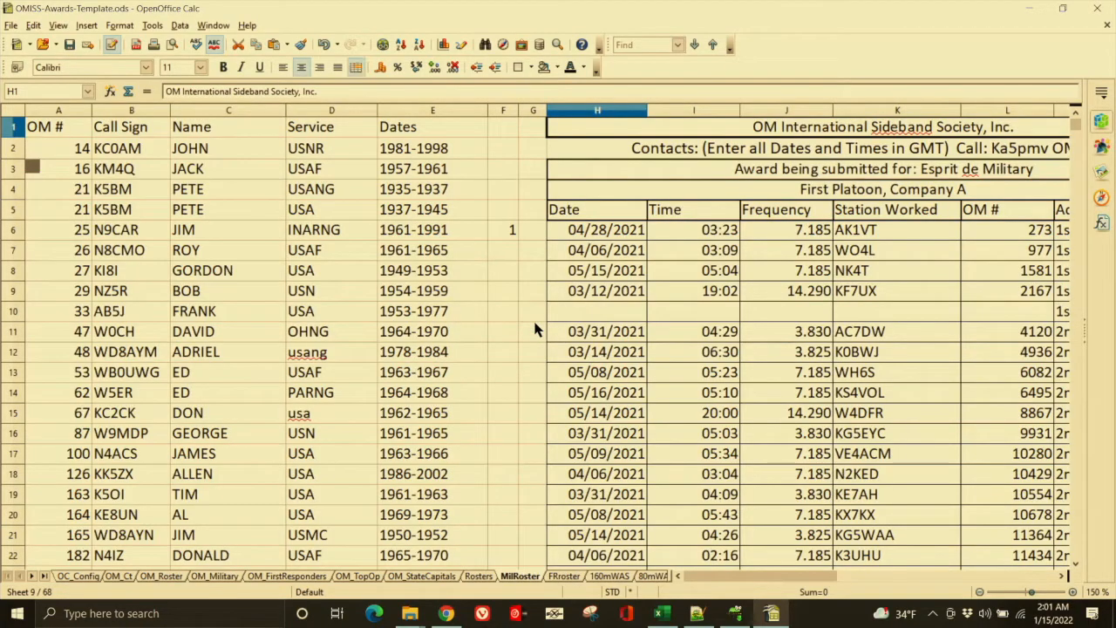
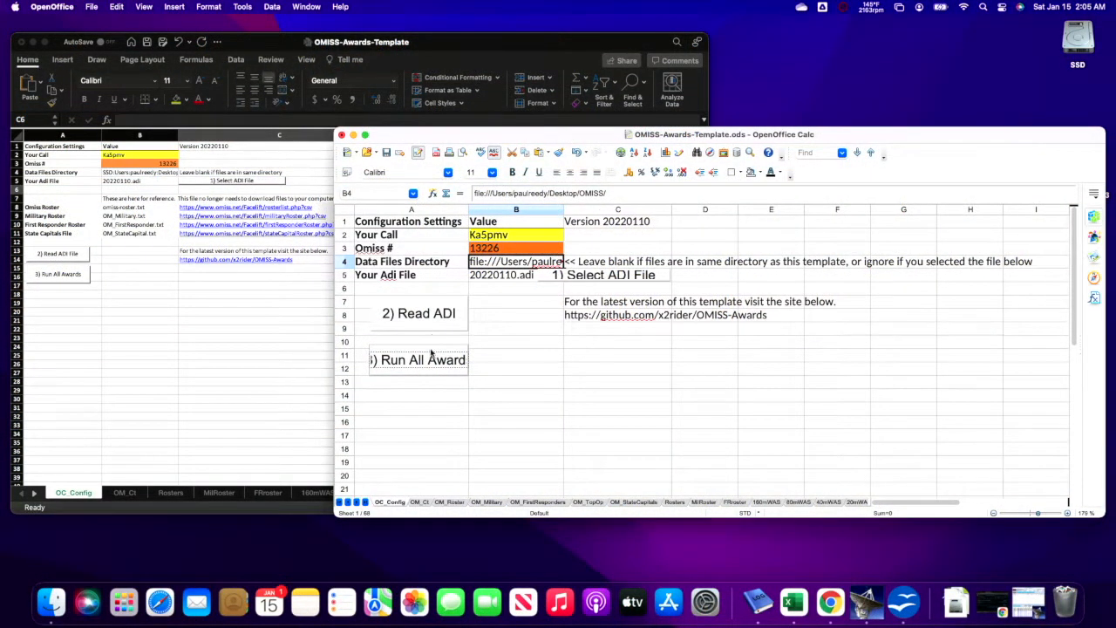
Run all awards in both the OpenOffice and Excel templates, agreeing to continue in each, and dismiss Excel's completion message
left_click(424, 361)
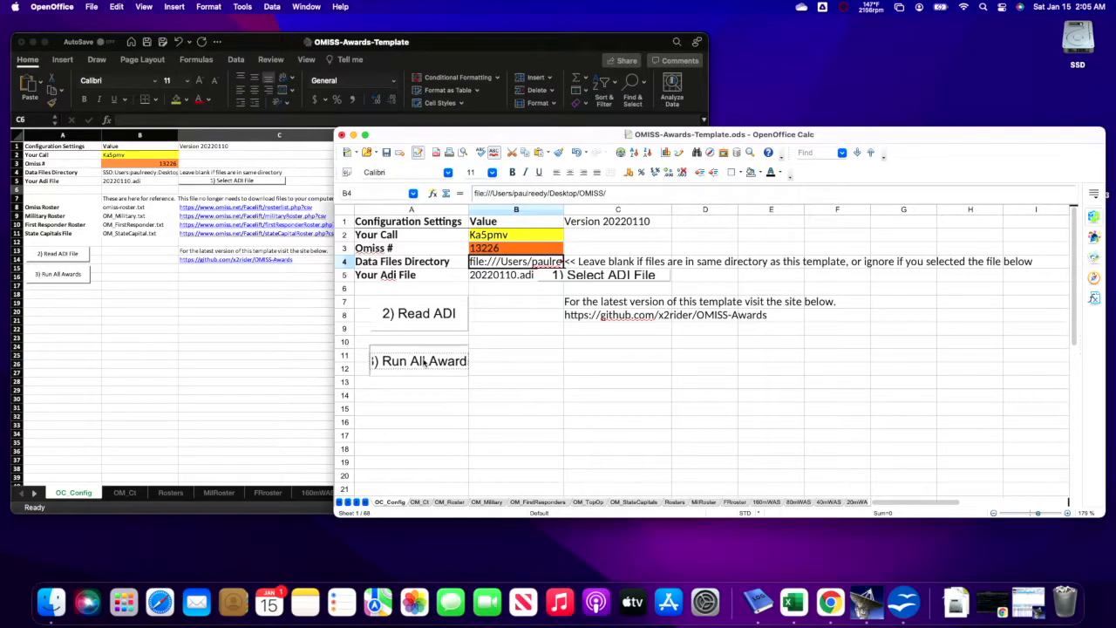
left_click(690, 347)
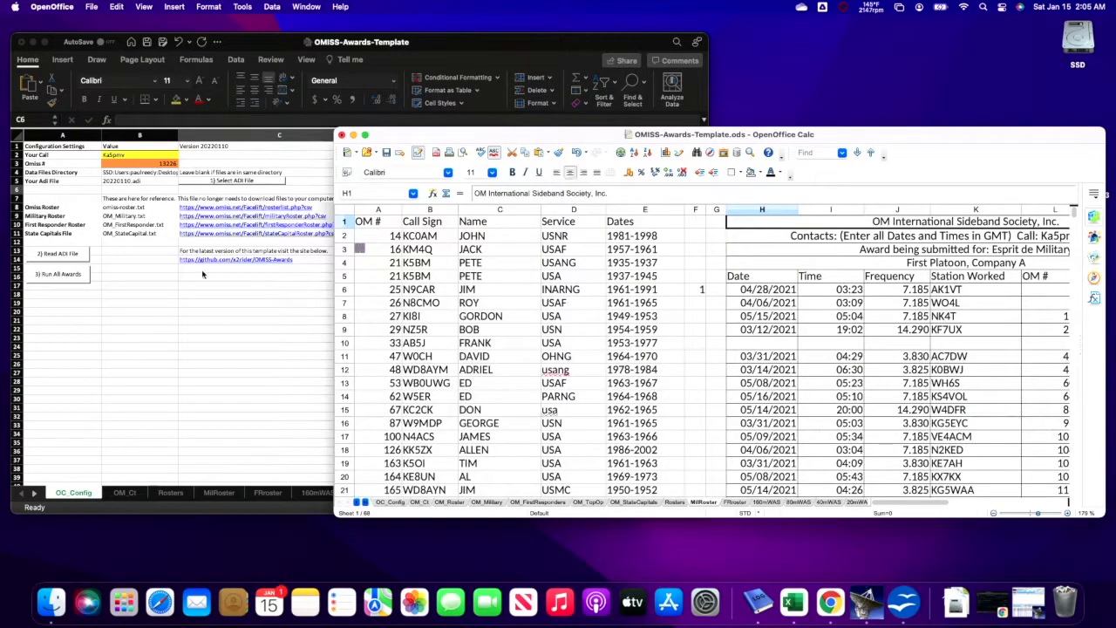
left_click(55, 276)
left_click(578, 237)
left_click_drag(846, 140, 844, 190)
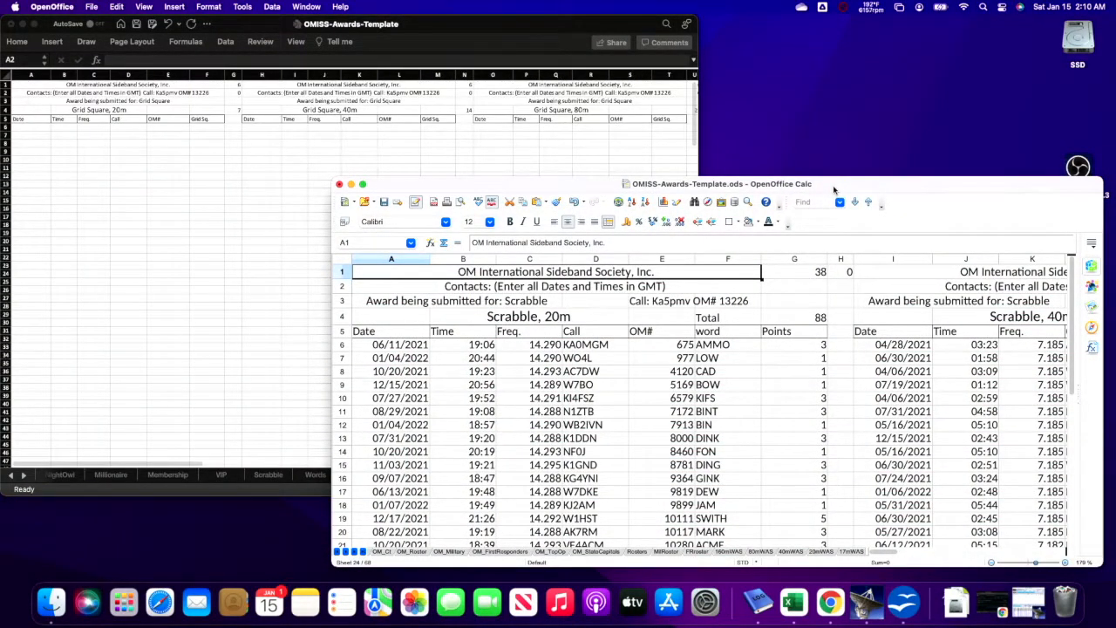
left_click(494, 32)
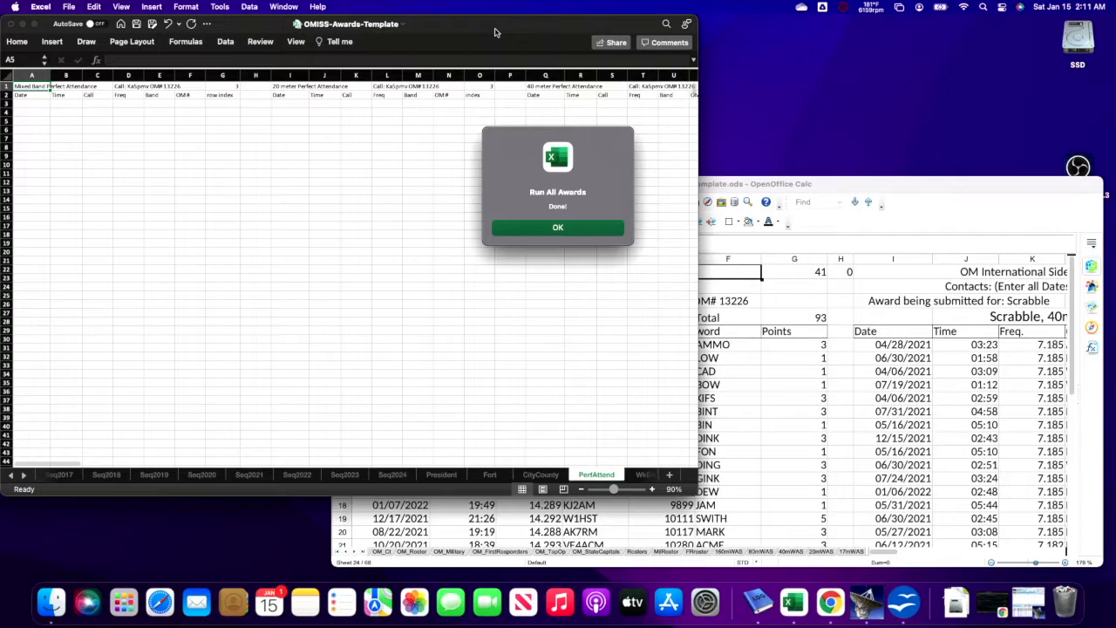
left_click(550, 229)
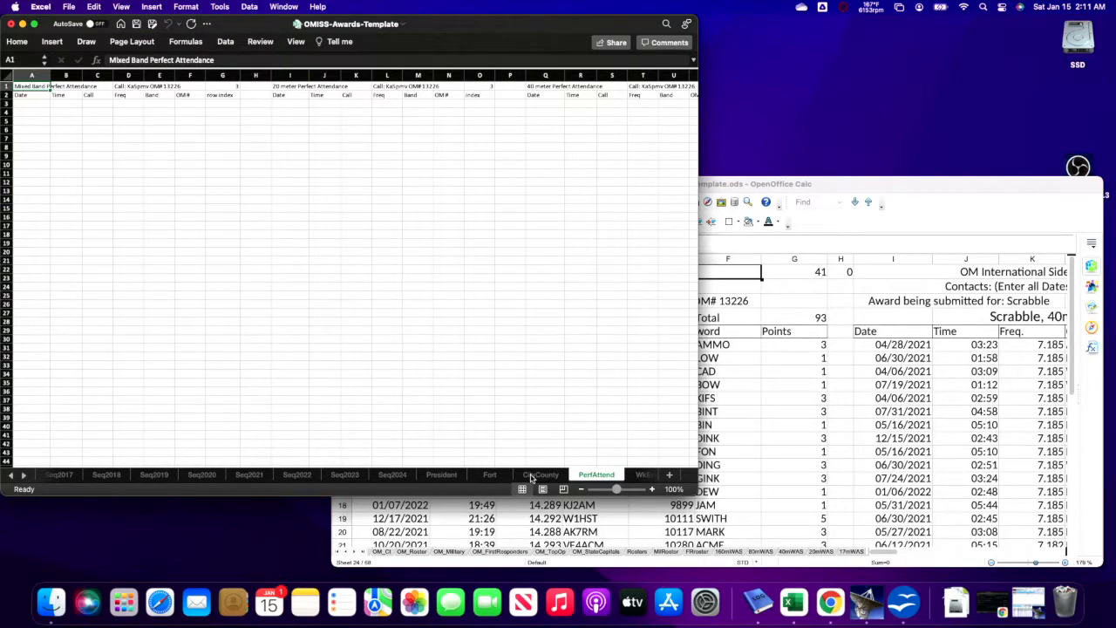
Look through the Fort, President and Seq2024 award sheets in the Excel template
left_click(496, 475)
left_click(446, 475)
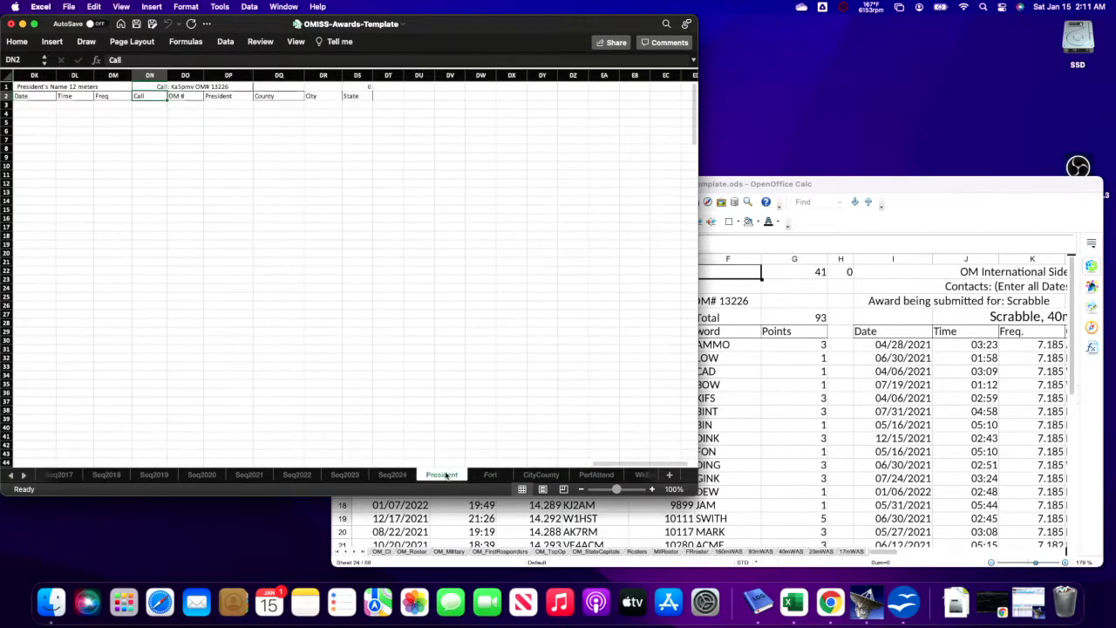
left_click(402, 475)
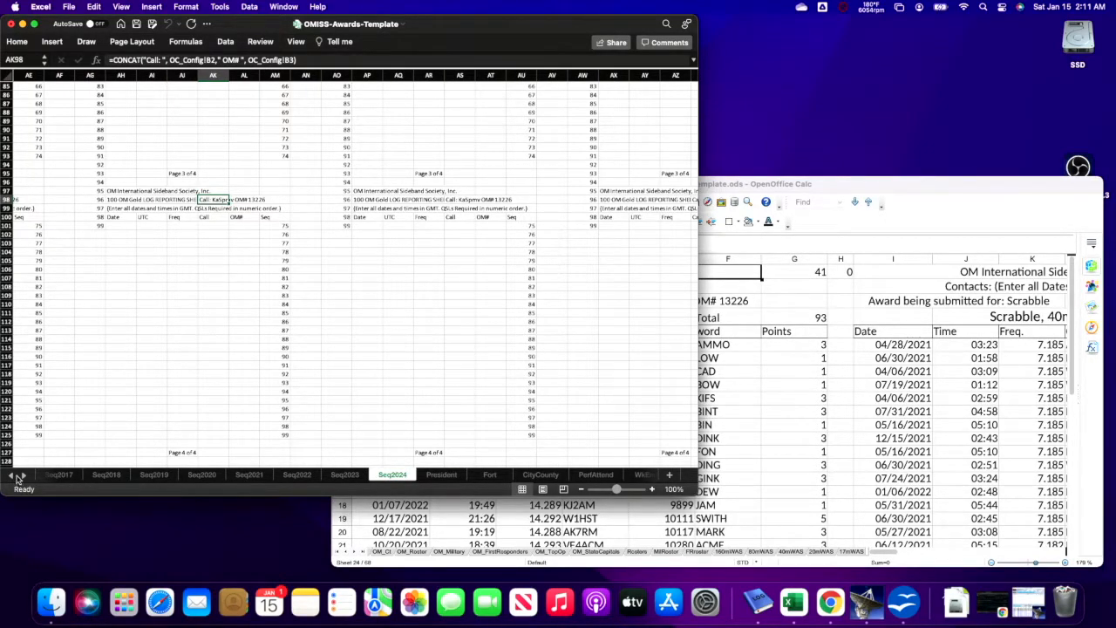
Open the WAS sheet from the list of all sheets and enlarge the Excel window to fill the screen
left_click(12, 475)
left_click(12, 476)
left_click(12, 475)
left_click(12, 476)
left_click(13, 476)
left_click(12, 475)
left_click(12, 476)
left_click(12, 476)
left_click(12, 475)
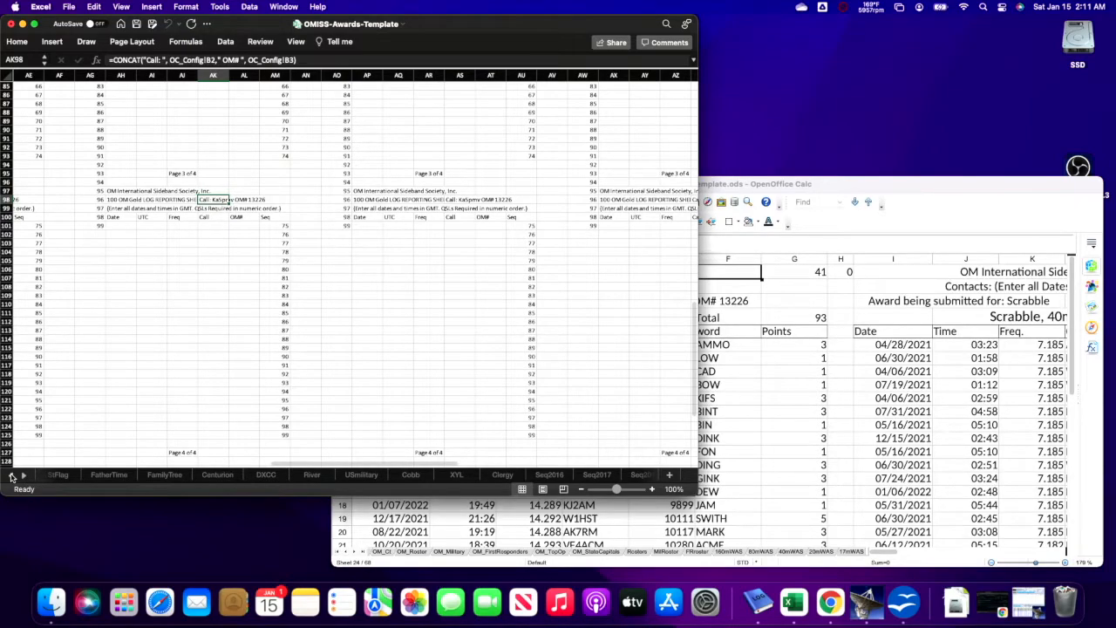
left_click(12, 475)
left_click(13, 475)
left_click(12, 476)
left_click(13, 475)
left_click(12, 475)
left_click(12, 475)
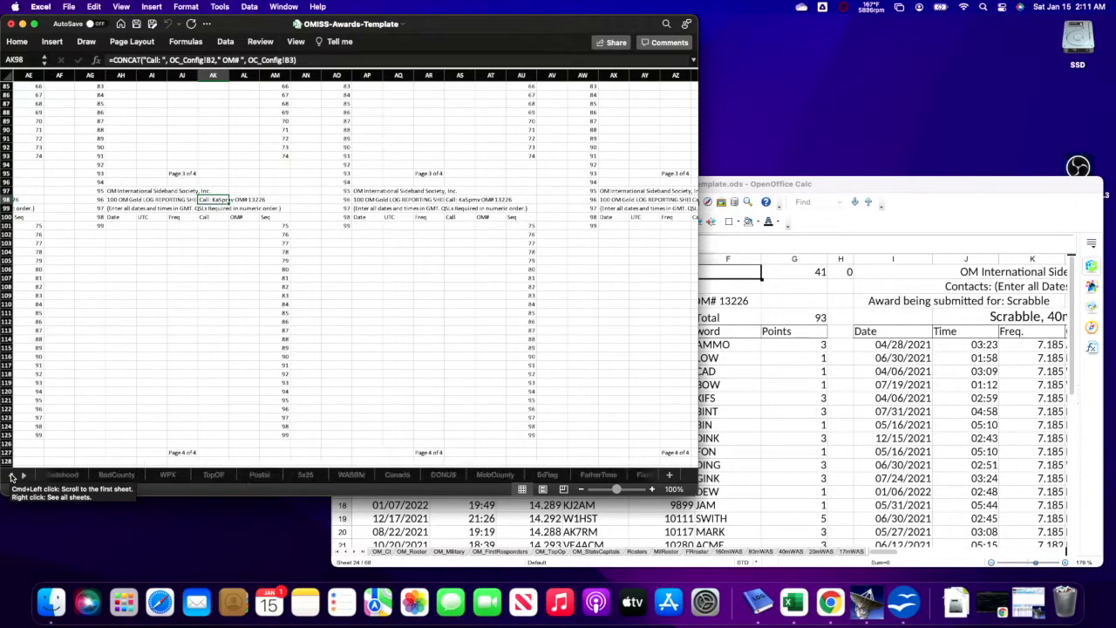
left_click(12, 475)
left_click(13, 476)
left_click(12, 476)
left_click(13, 475)
left_click(12, 475)
right_click(12, 476)
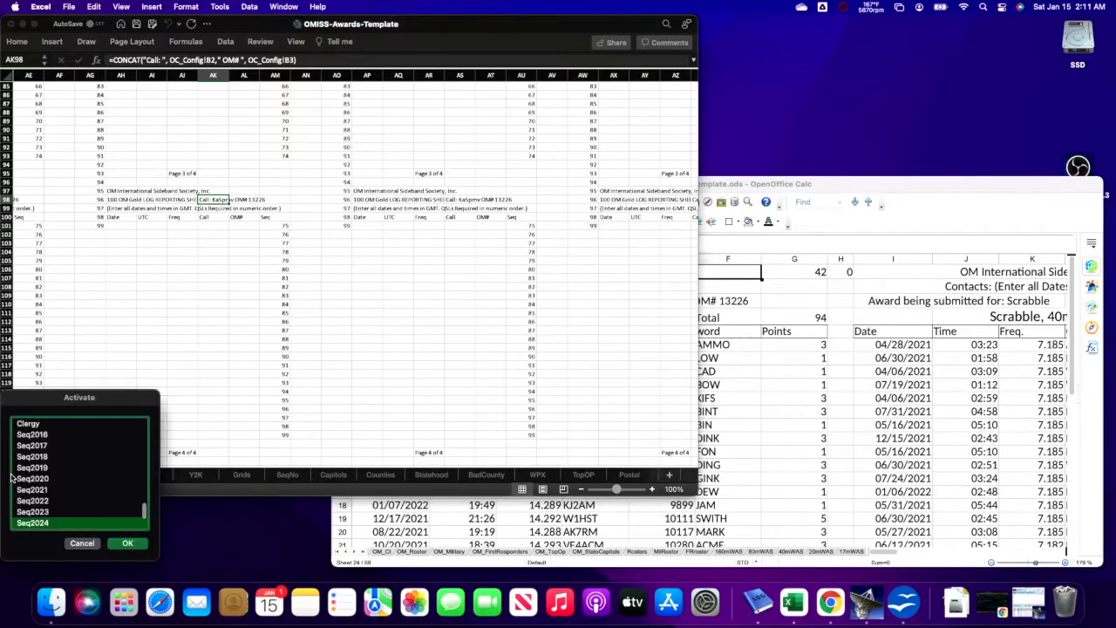
scroll(70, 480, "up", 10)
scroll(70, 486, "down", 5)
scroll(71, 486, "up", 10)
scroll(71, 485, "up", 10)
scroll(71, 486, "down", 3)
double_click(38, 510)
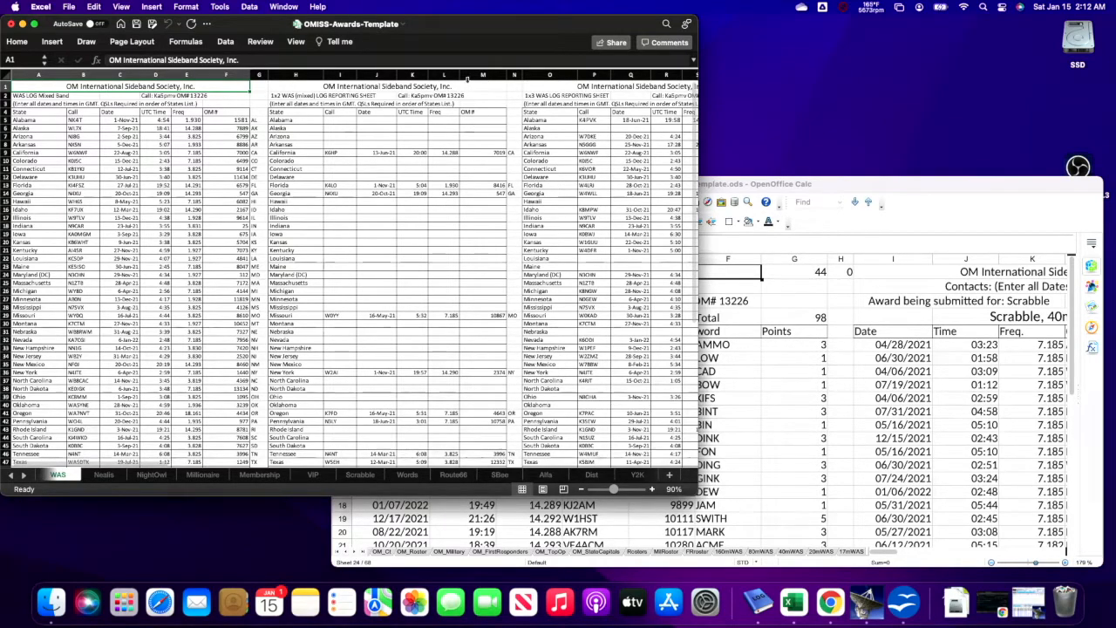
double_click(462, 30)
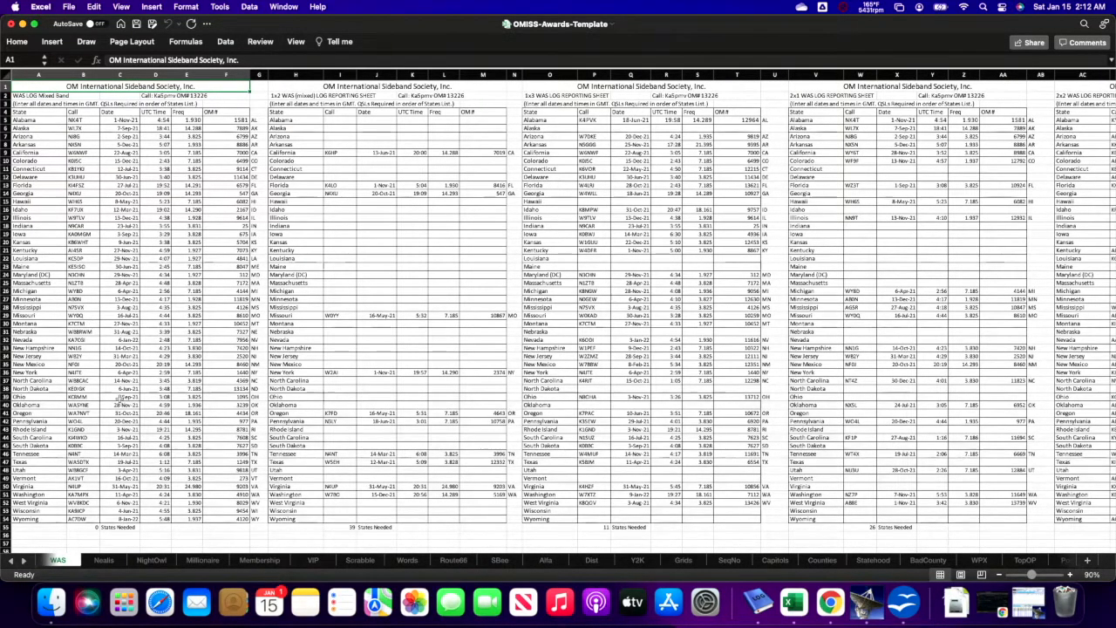
Inspect the states-needed formula in B55 and highlight the mixed-band WAS log from its heading through Wyoming
left_click(87, 527)
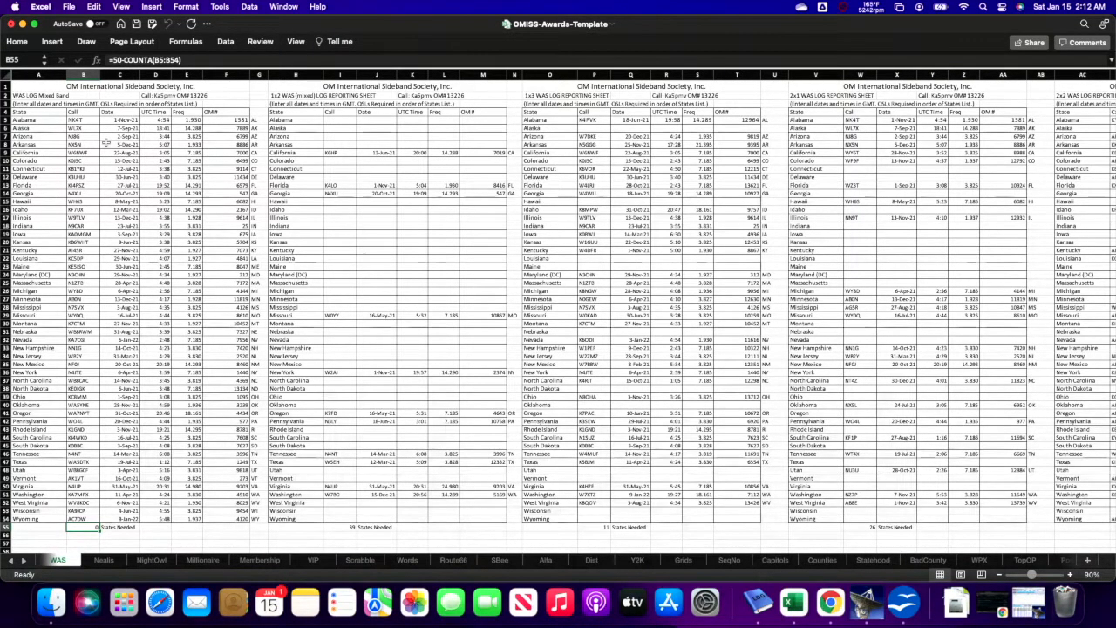
left_click(51, 87)
left_click_drag(54, 96, 69, 520)
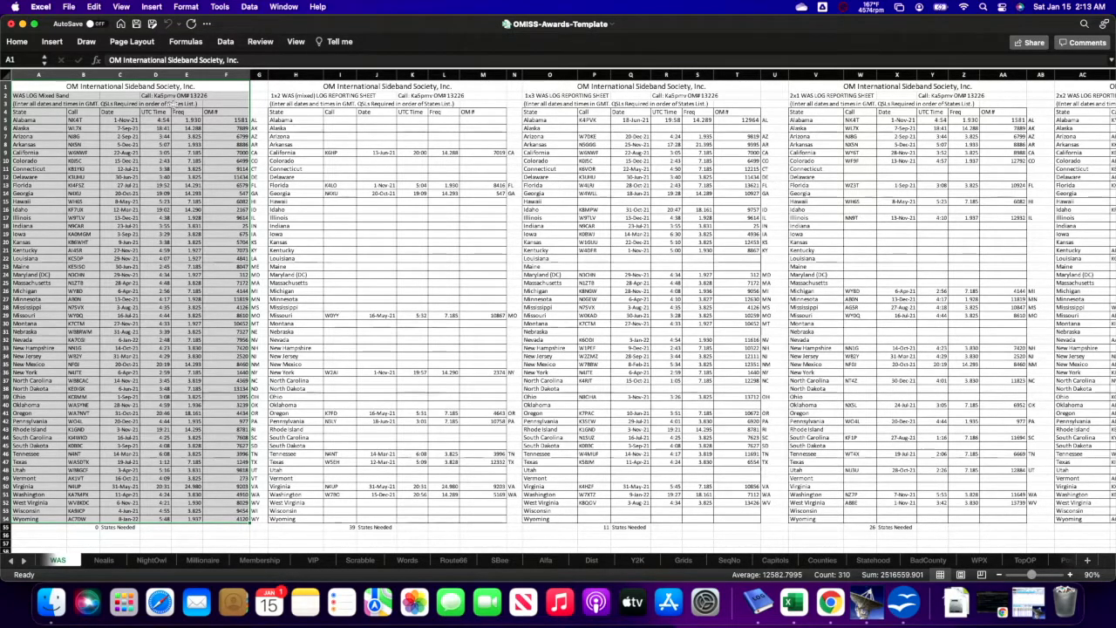
left_click(174, 96)
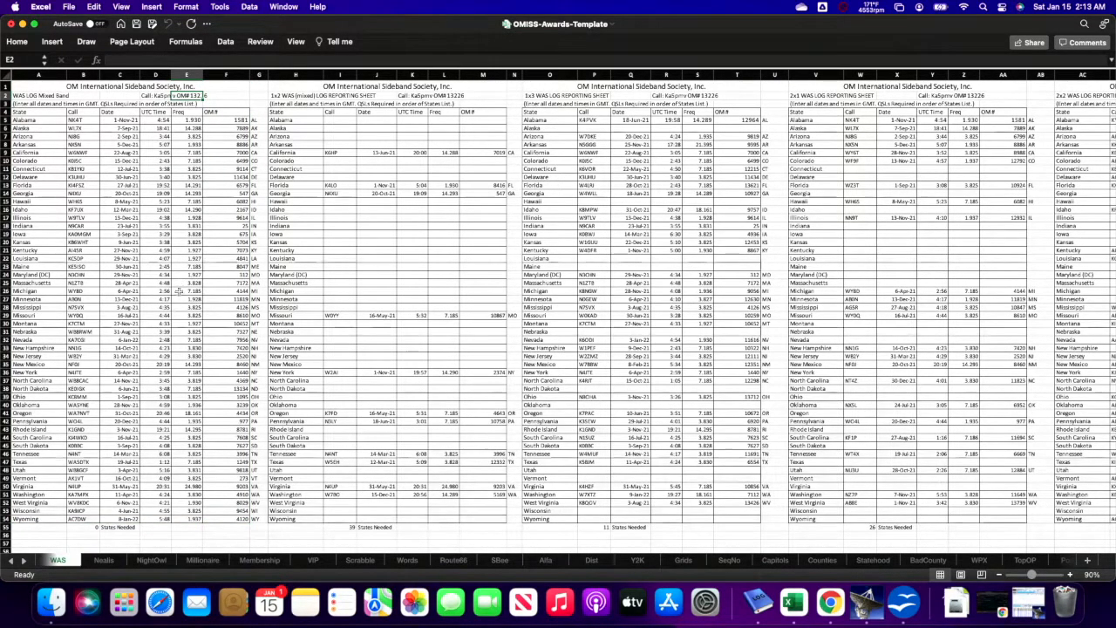
Examine the mixed-band WAS log's heading and entries up close, followed by the other WAS logs through 2x3
left_click(1047, 575)
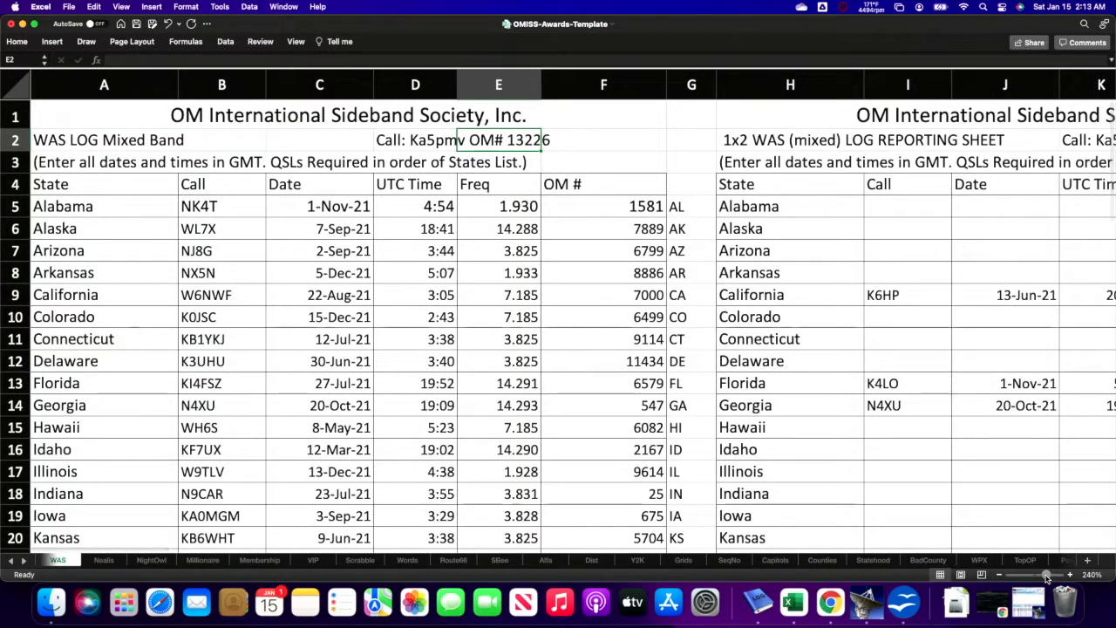
left_click(320, 142)
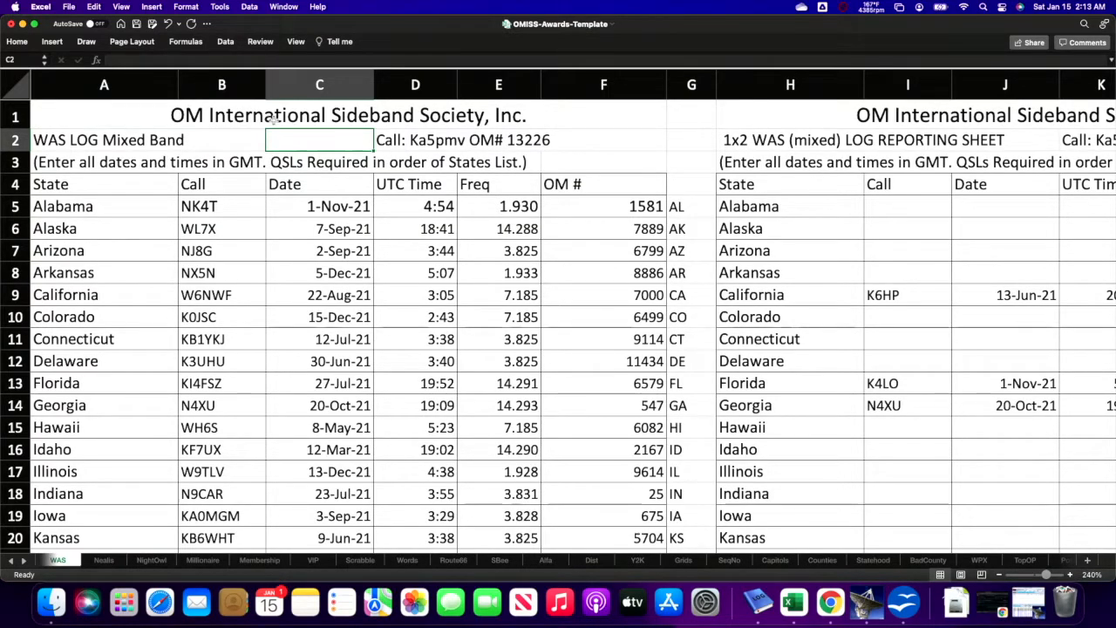
left_click(229, 113)
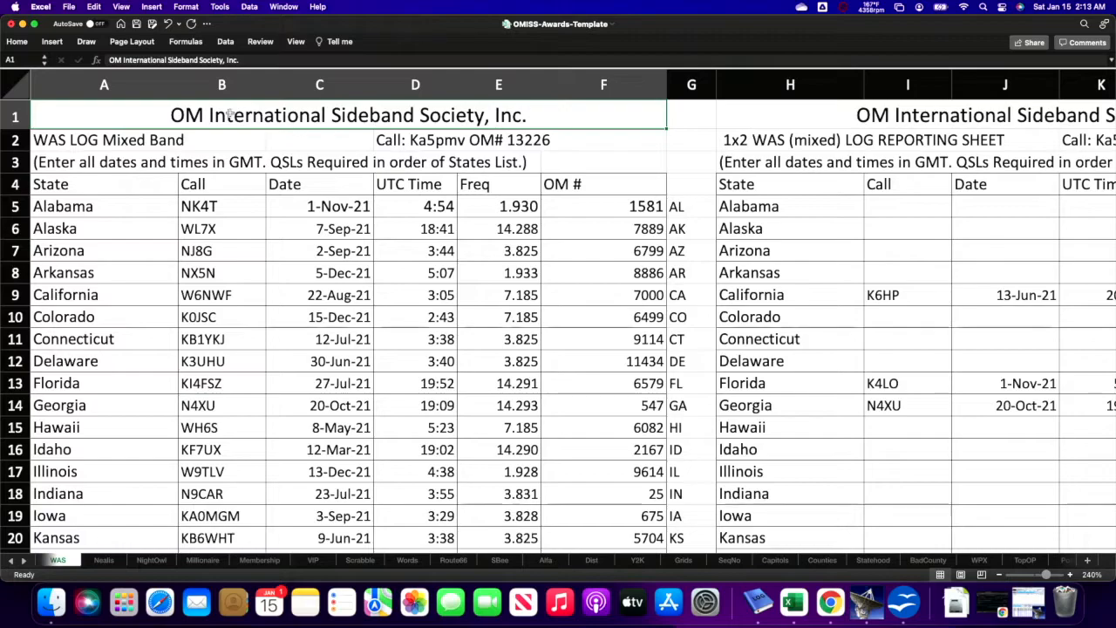
left_click(1038, 575)
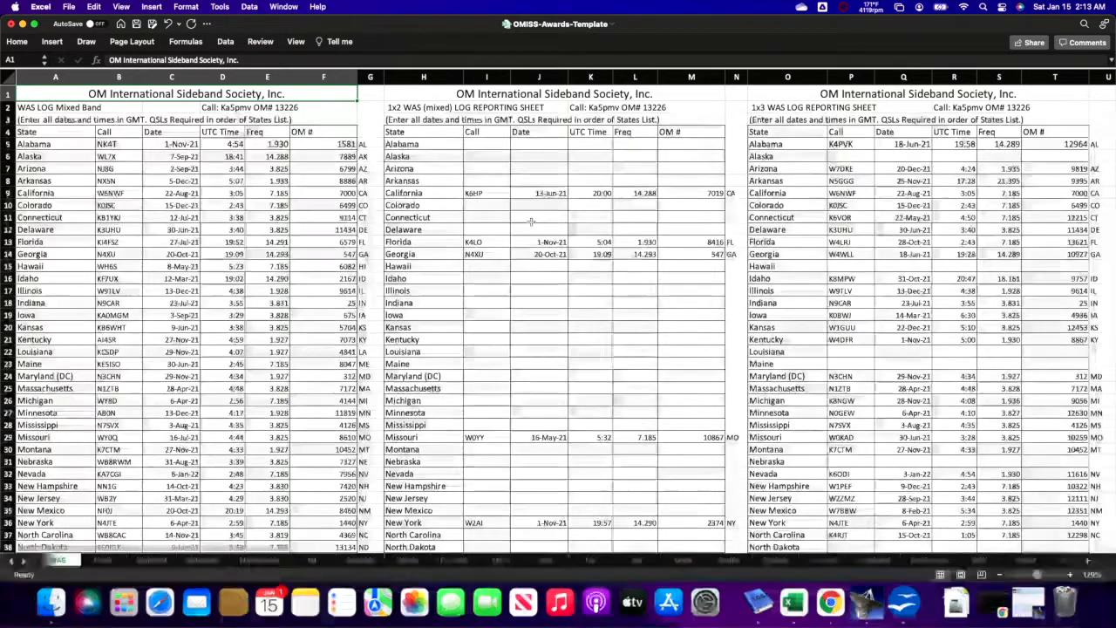
scroll(414, 246, "right", 10)
scroll(557, 219, "right", 15)
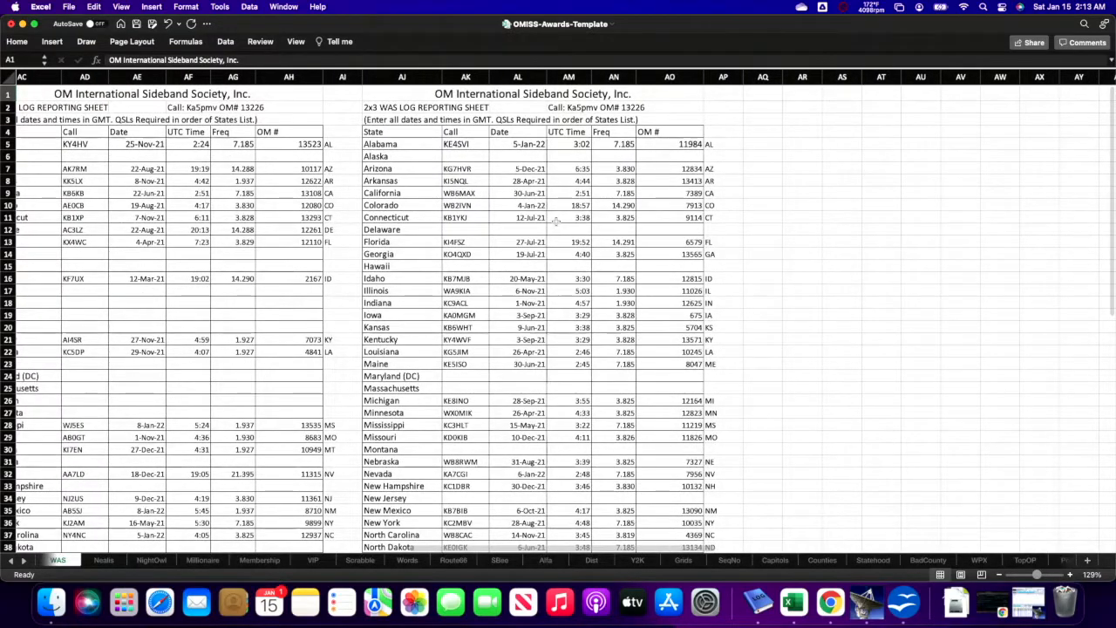
scroll(557, 219, "left", 20)
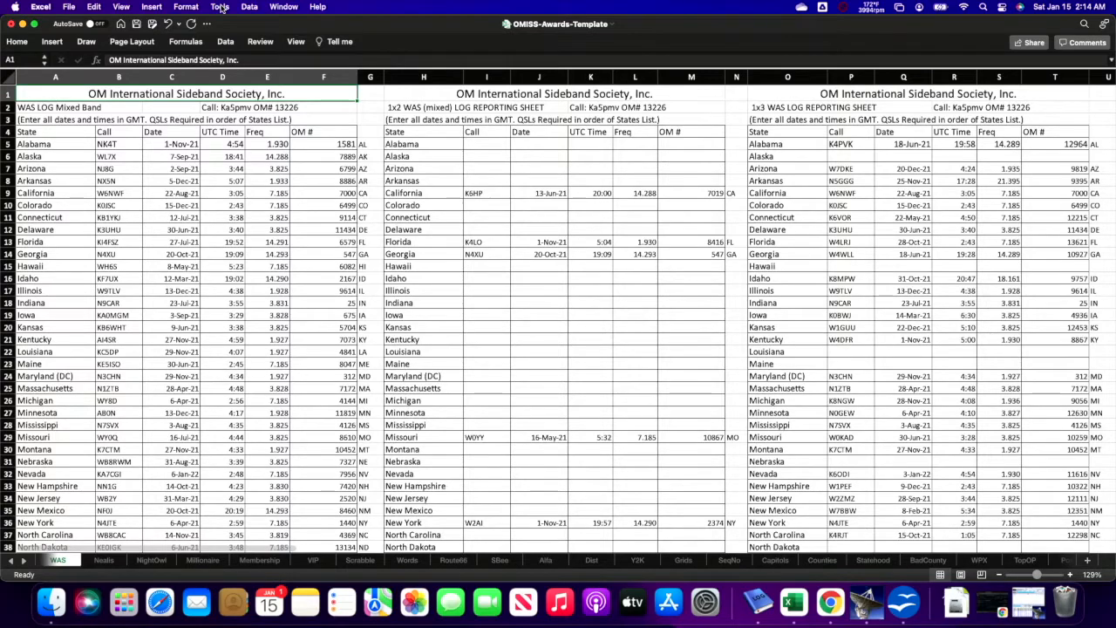
Display the list of macros available in all open workbooks
left_click(478, 146)
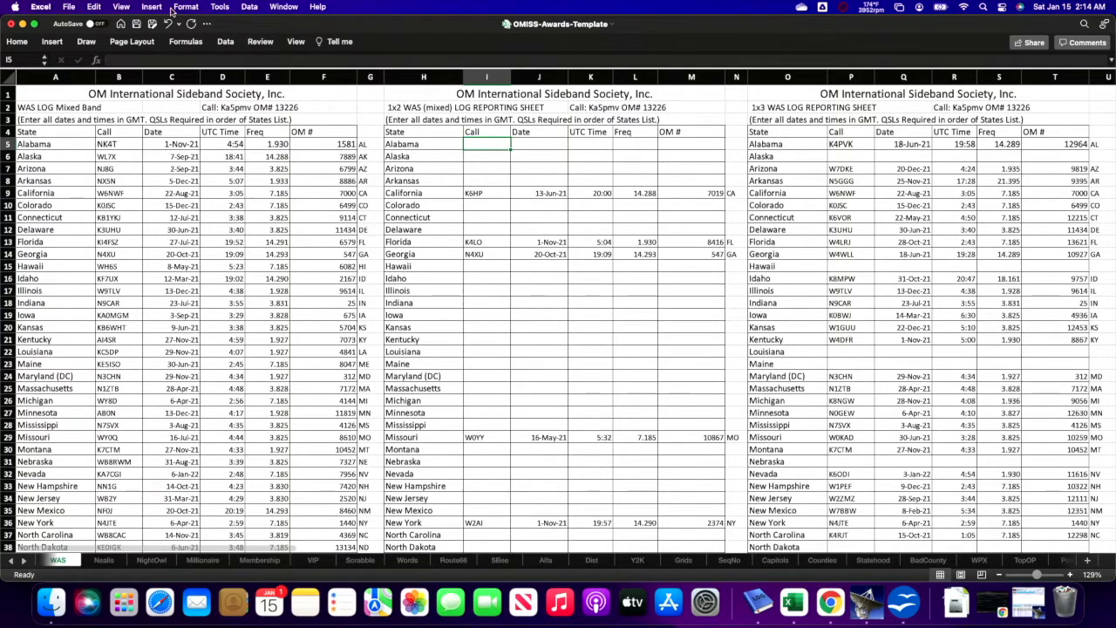
left_click(121, 7)
left_click(404, 75)
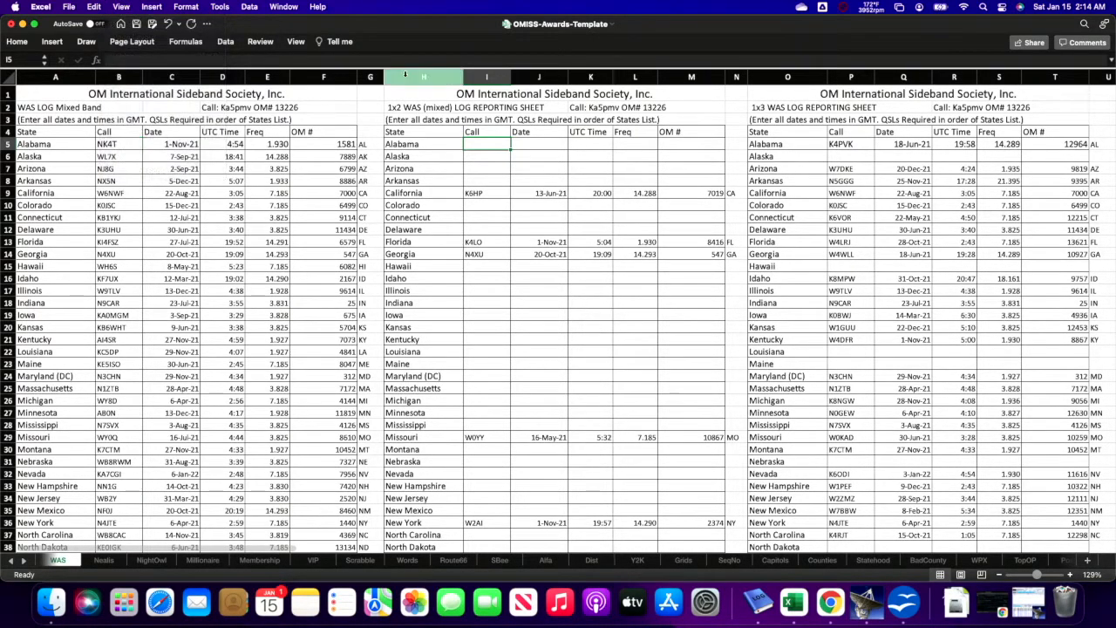
left_click(296, 42)
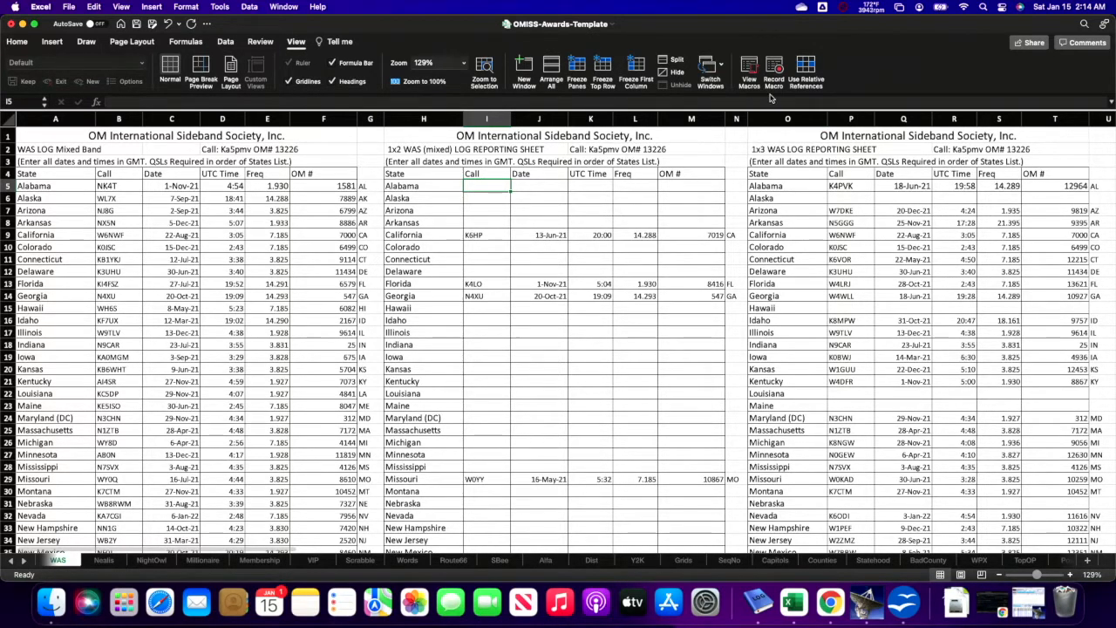
left_click(752, 75)
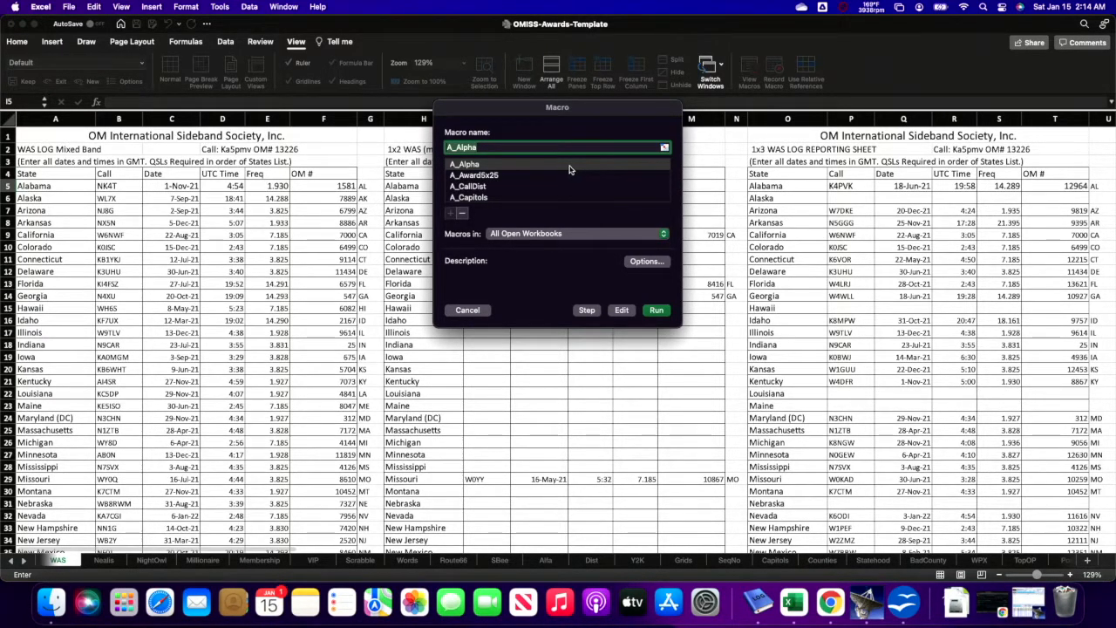
Select the A_WAS macro and run it to recalculate only the WAS award
left_click(487, 177)
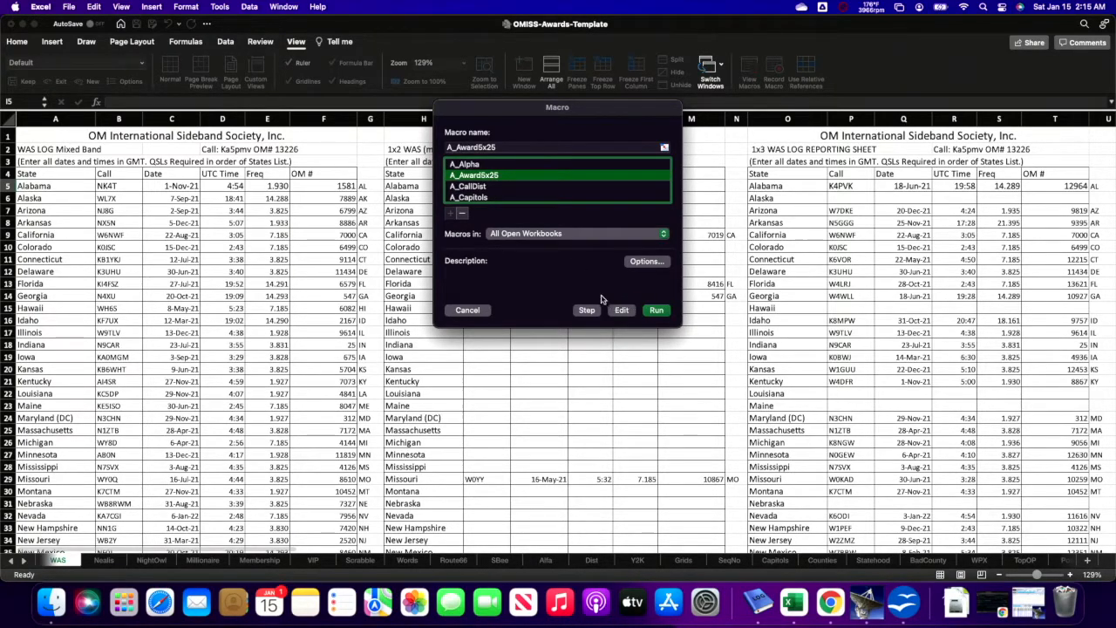
left_click_drag(601, 114, 386, 132)
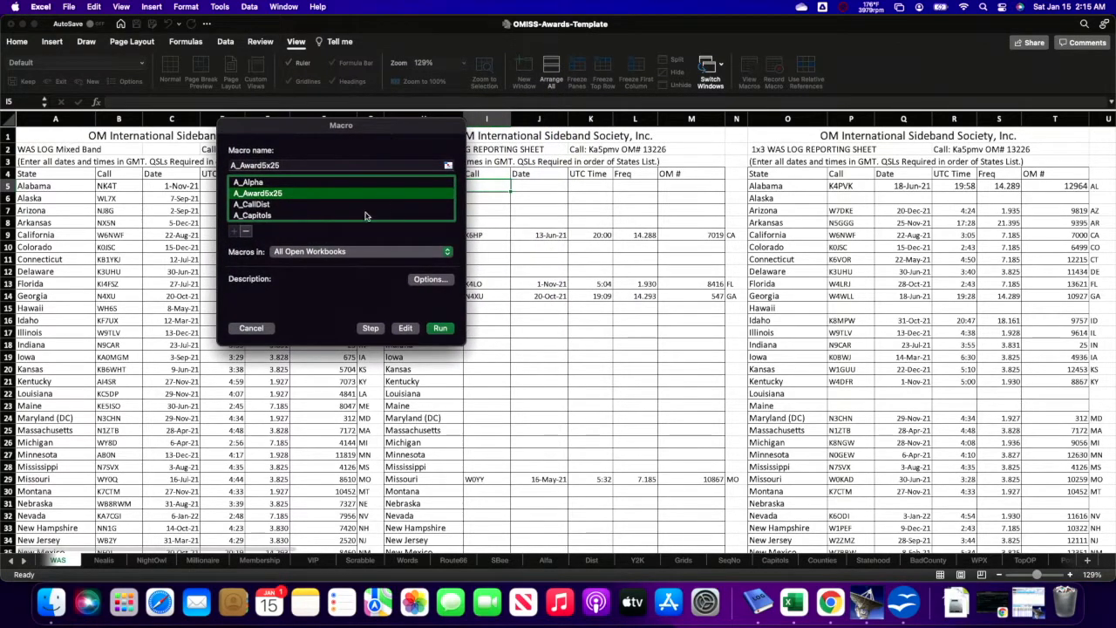
scroll(358, 218, "down", 3)
scroll(355, 218, "down", 5)
scroll(355, 221, "down", 6)
scroll(354, 220, "down", 6)
scroll(355, 220, "down", 3)
left_click(240, 205)
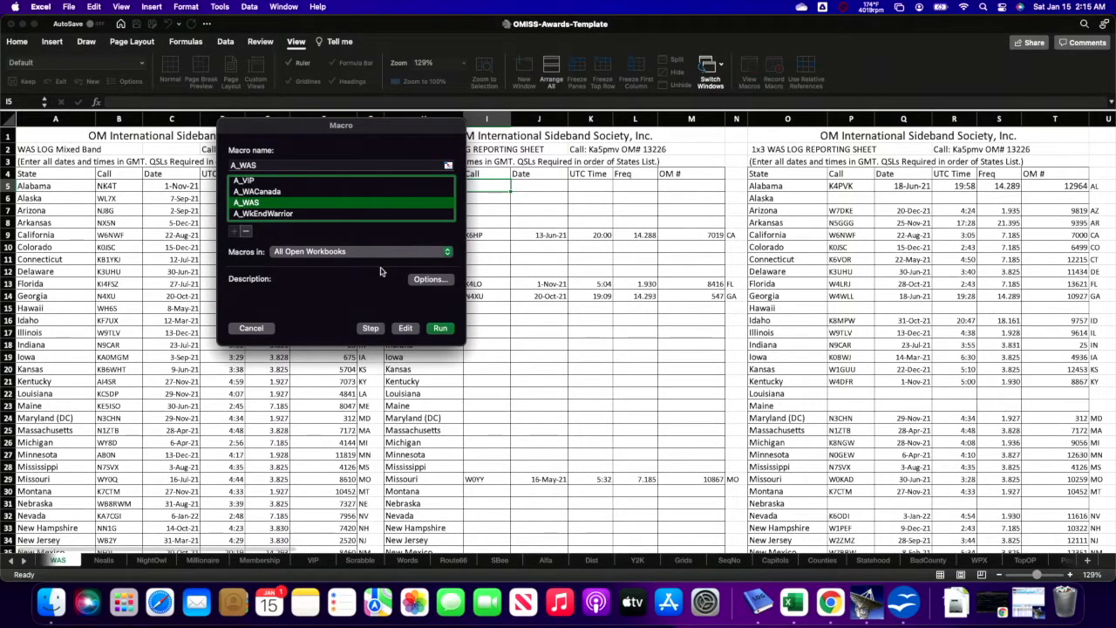
left_click(441, 329)
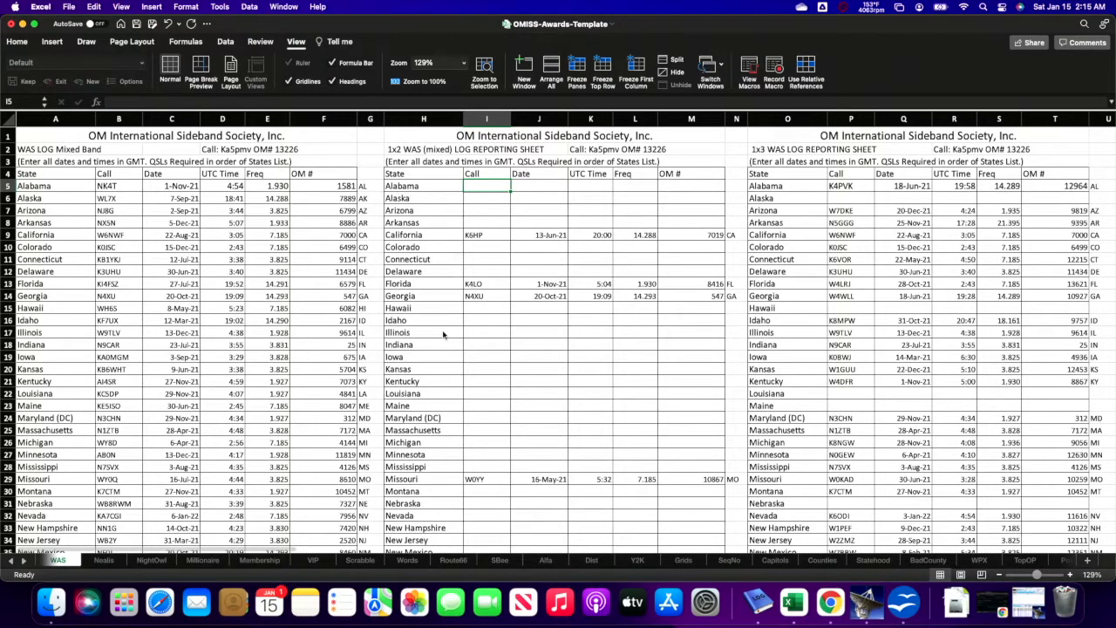
Open the 5x25 sheet and view its multiband contacts at 98% zoom
scroll(443, 335, "down", 3)
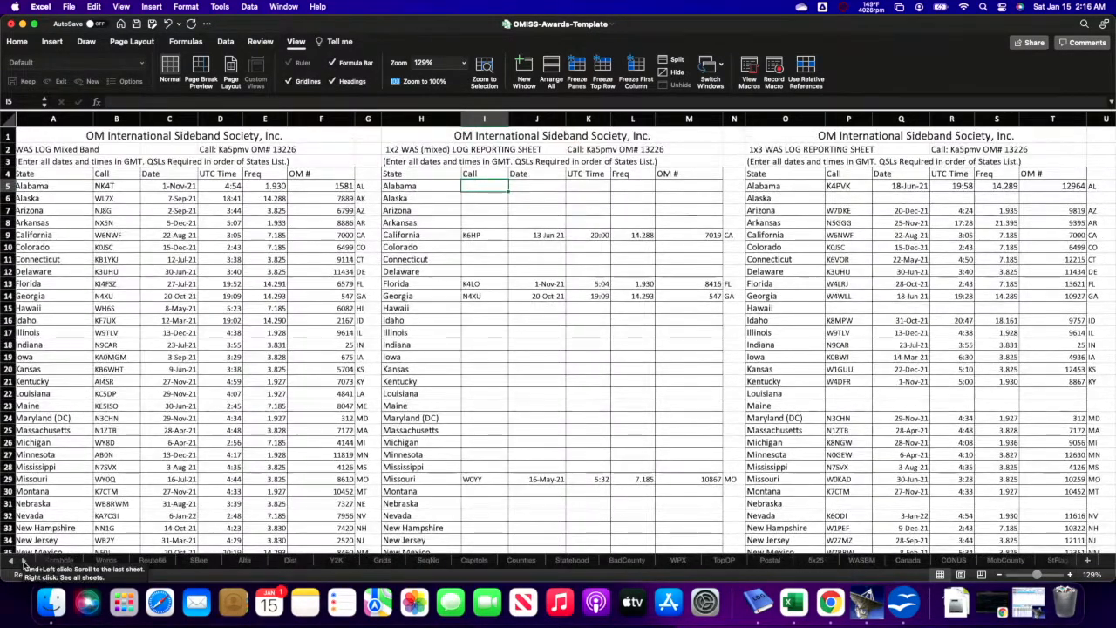
left_click(24, 563)
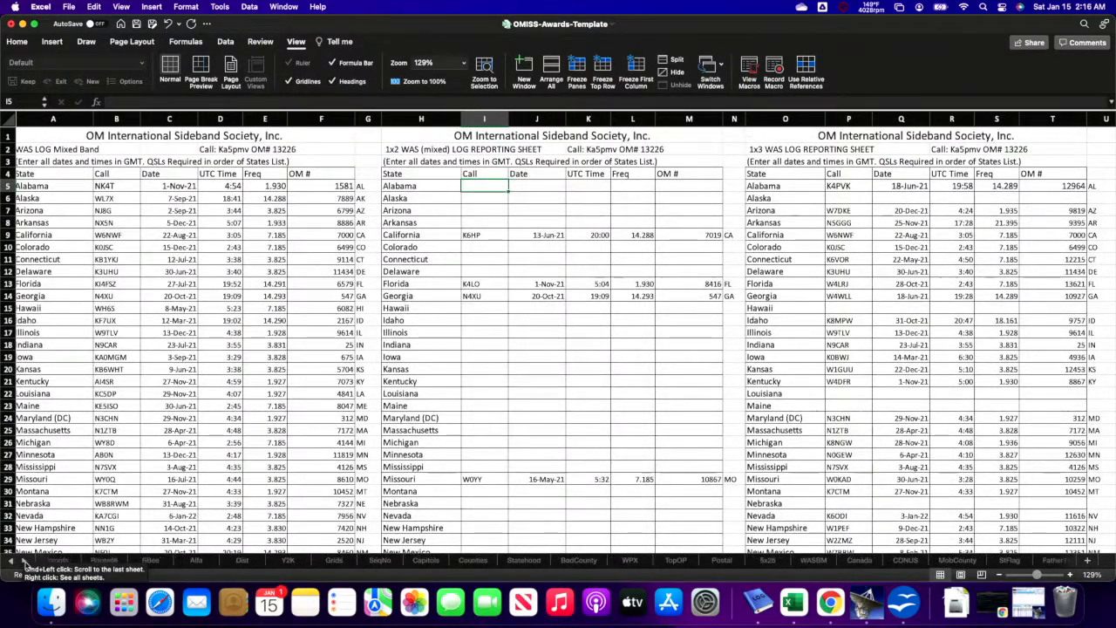
left_click(762, 564)
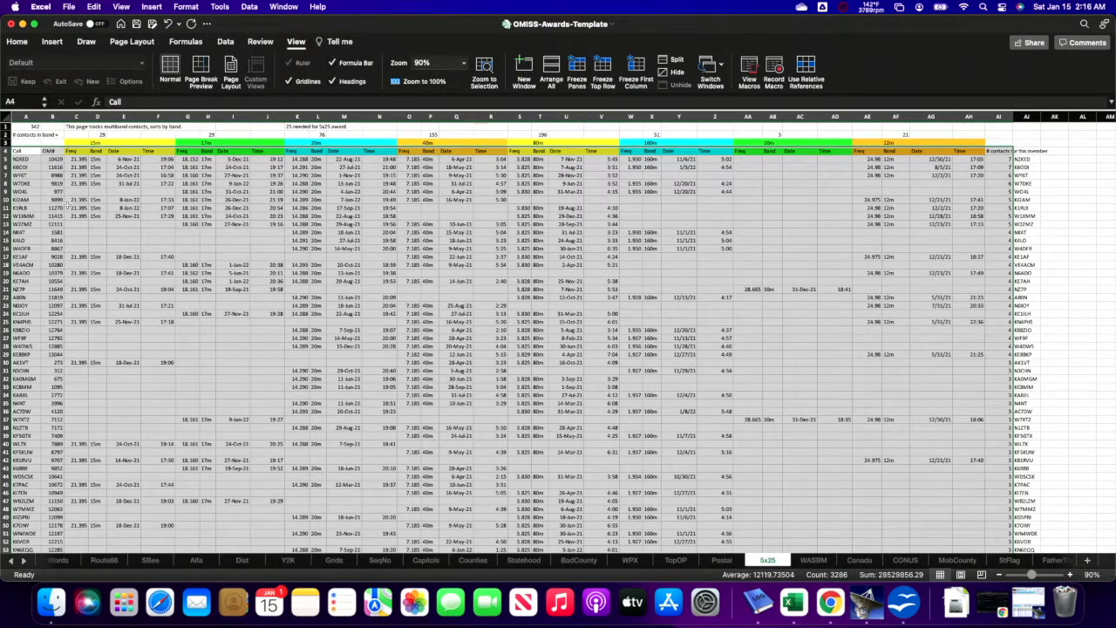
left_click(70, 208)
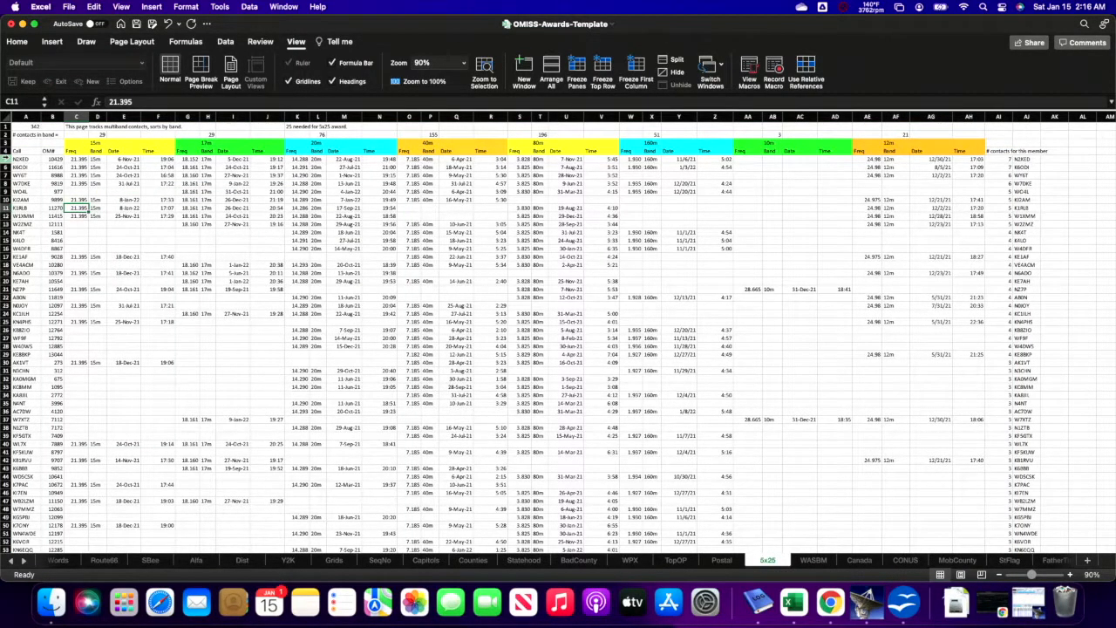
mouse_move(1037, 580)
left_mouse_down()
mouse_move(1049, 576)
mouse_move(1033, 579)
left_mouse_up()
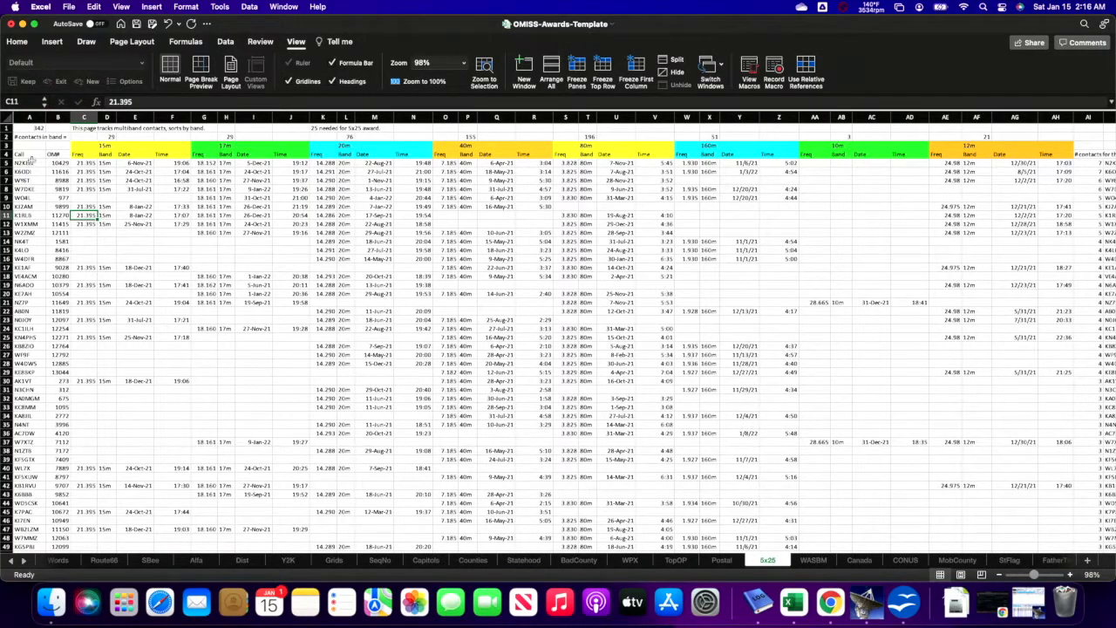
Examine the first two contacts in the 5x25 sheet and the blank 10m entries for its first contact rows
left_click(31, 163)
left_click_drag(32, 163, 31, 171)
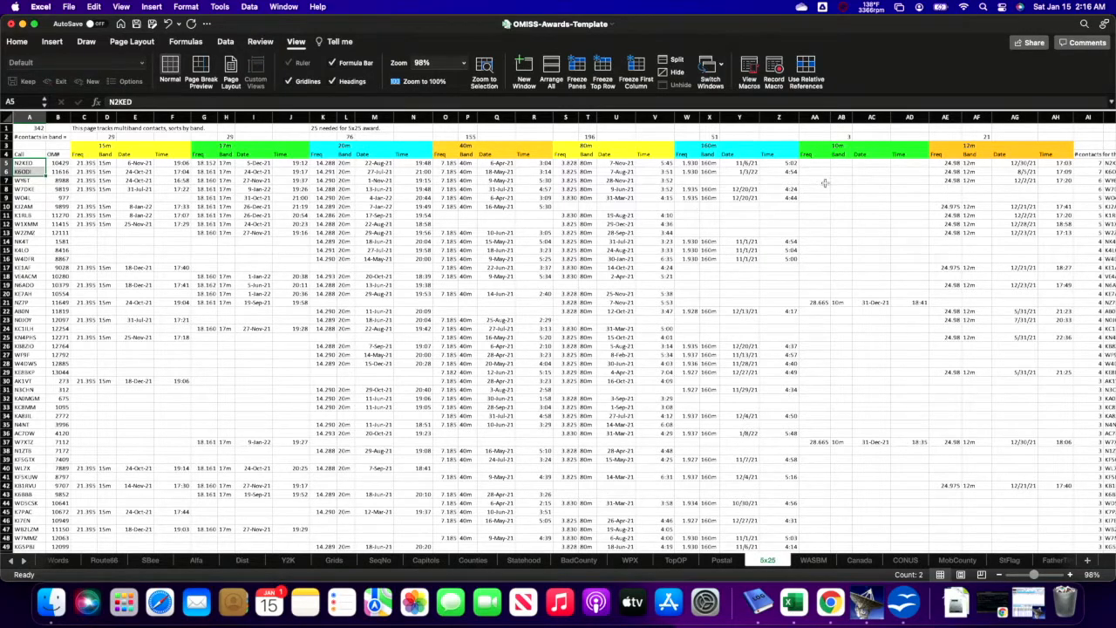
left_click_drag(817, 164, 911, 179)
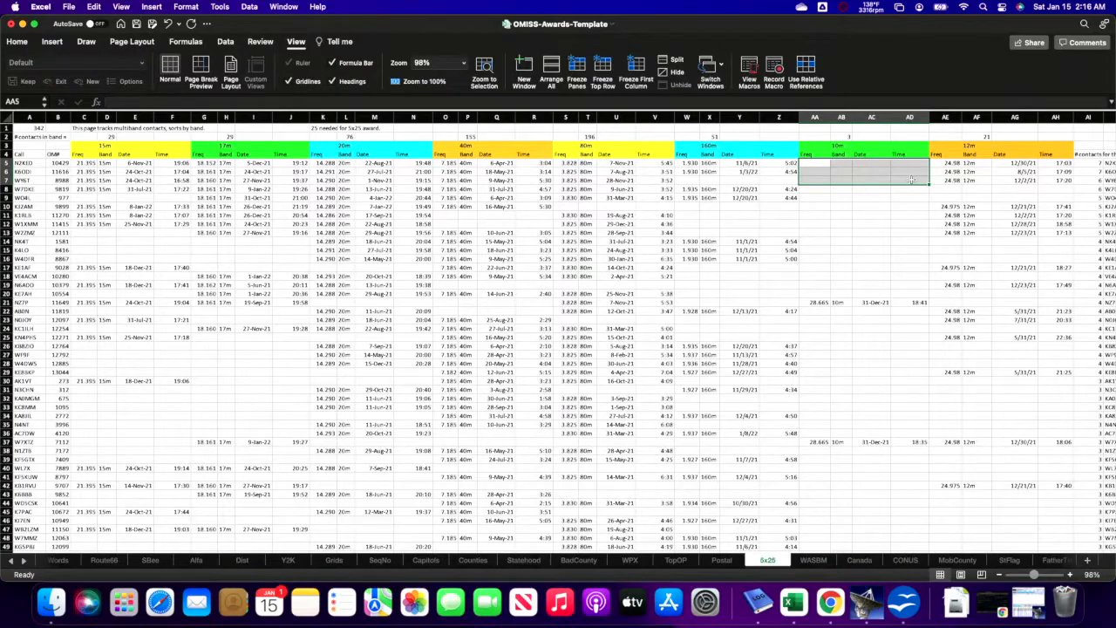
key("Home")
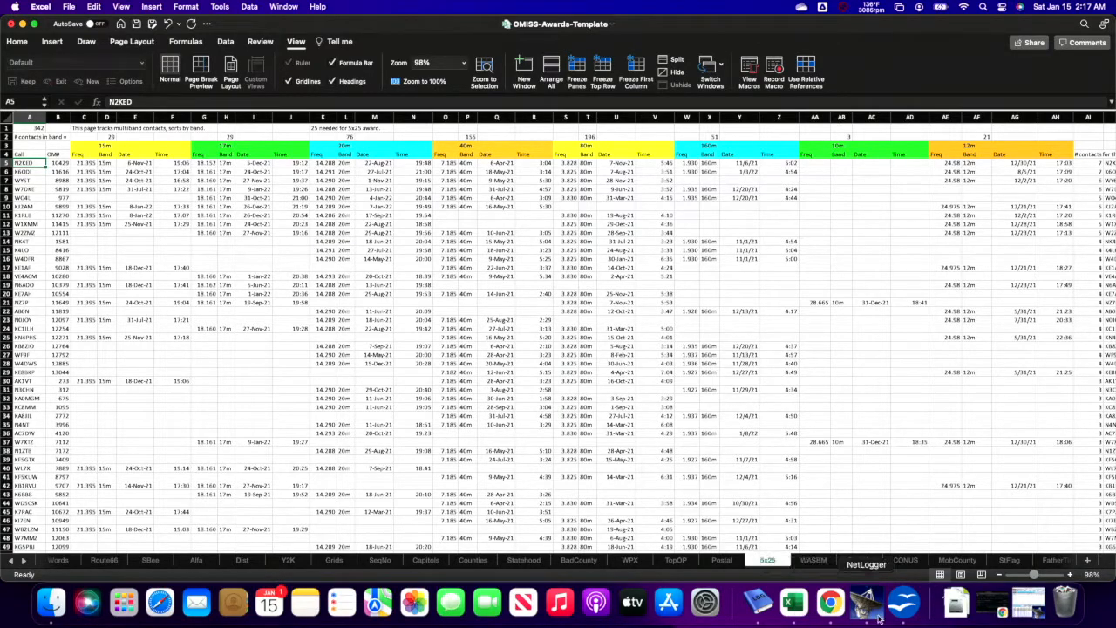
Switch to the OMISS-Awards-Template spreadsheet in OpenOffice Calc, close the macro completion message and maximize the window
left_click(906, 614)
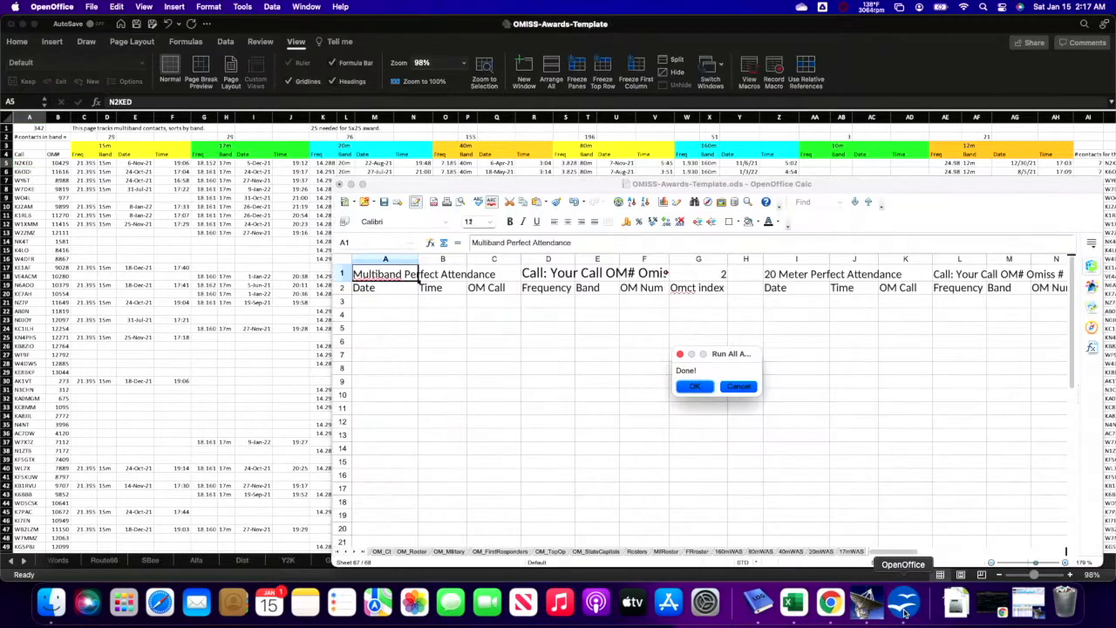
left_click(695, 386)
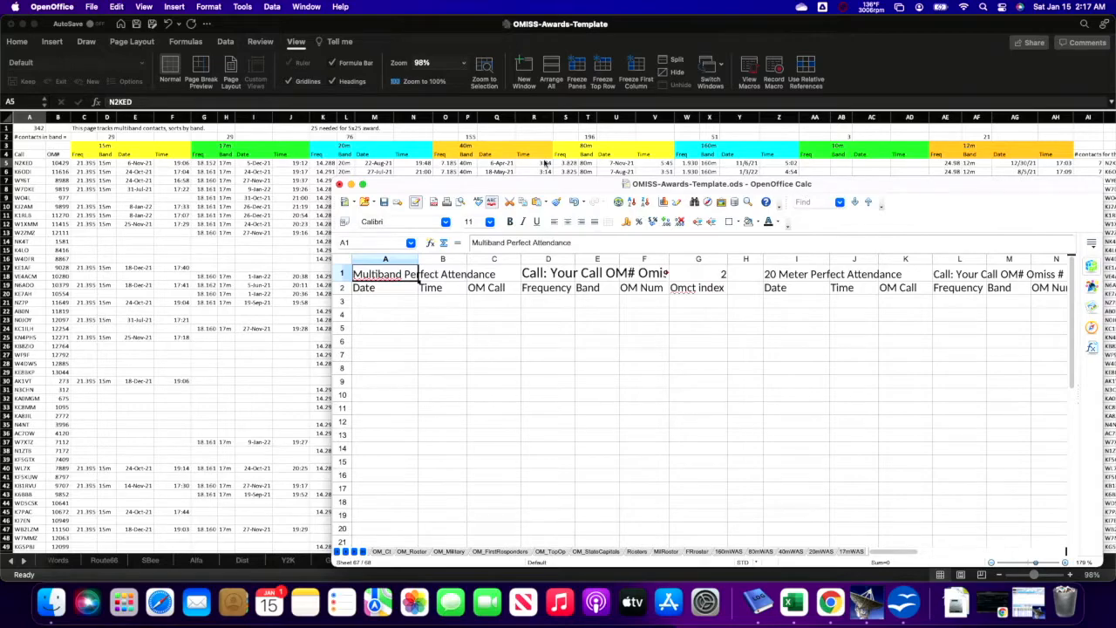
double_click(509, 186)
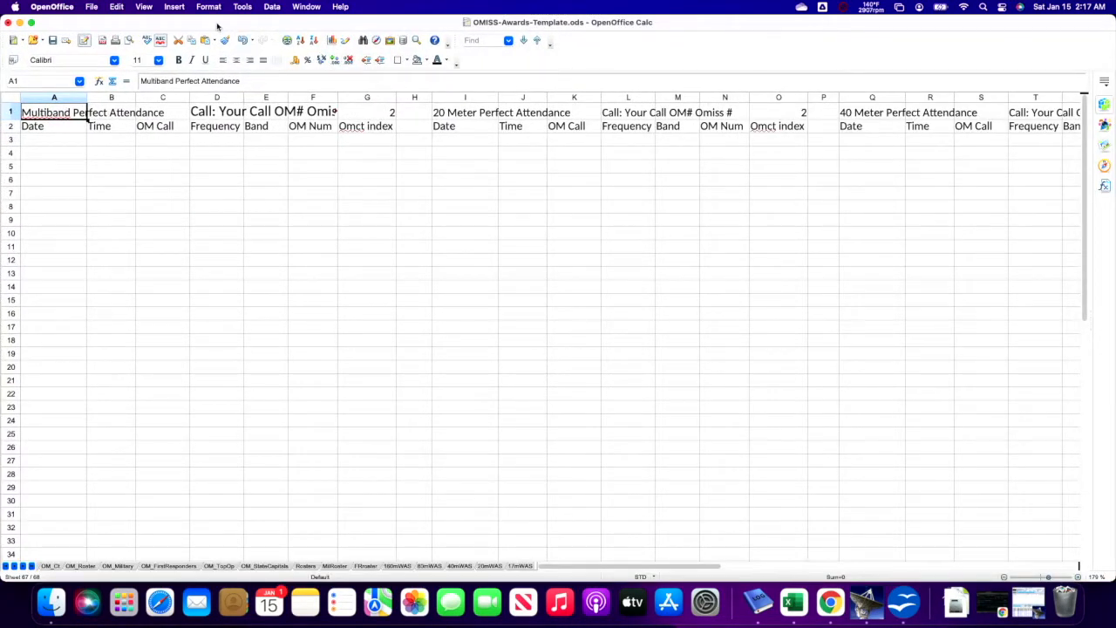
Bring up the Macro Selector for running a macro, dismissing the Java runtime notice
left_click(245, 7)
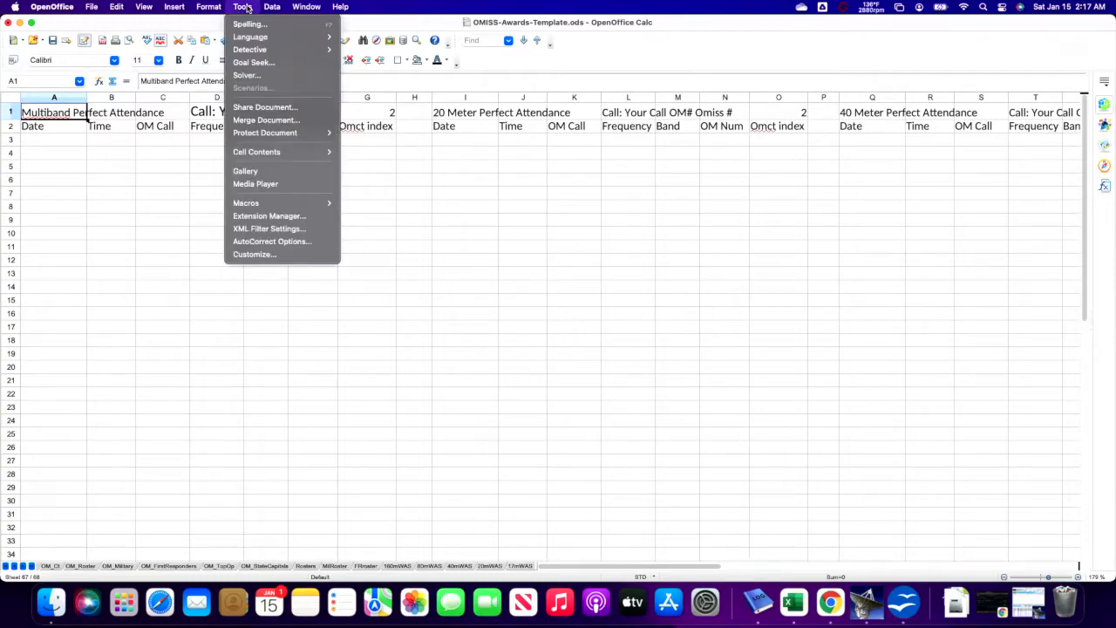
mouse_move(256, 204)
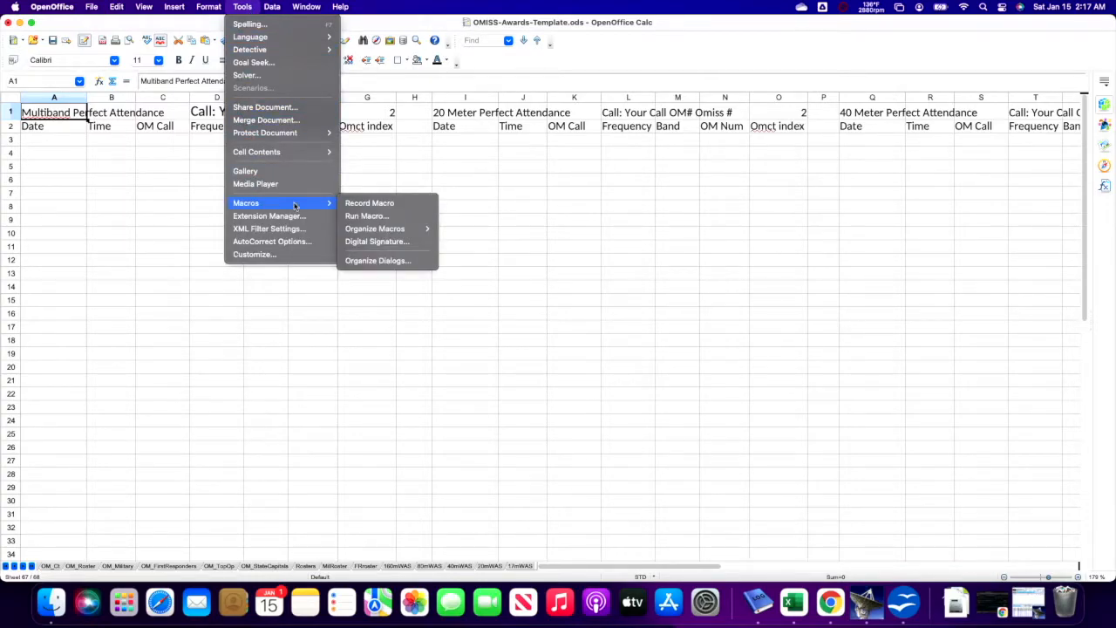
left_click(361, 217)
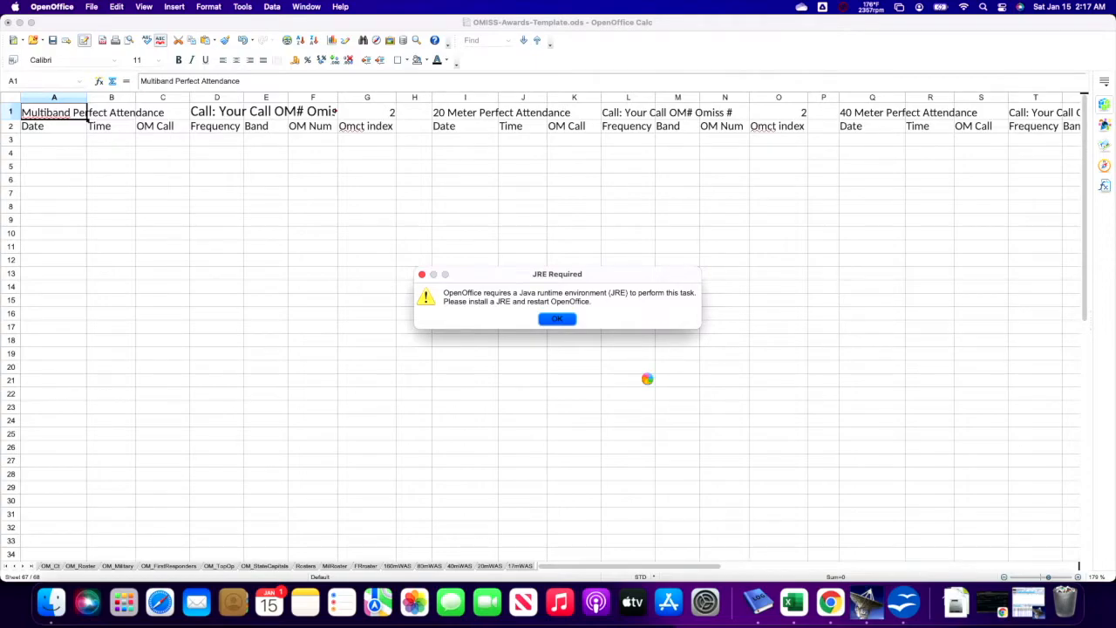
key("Return")
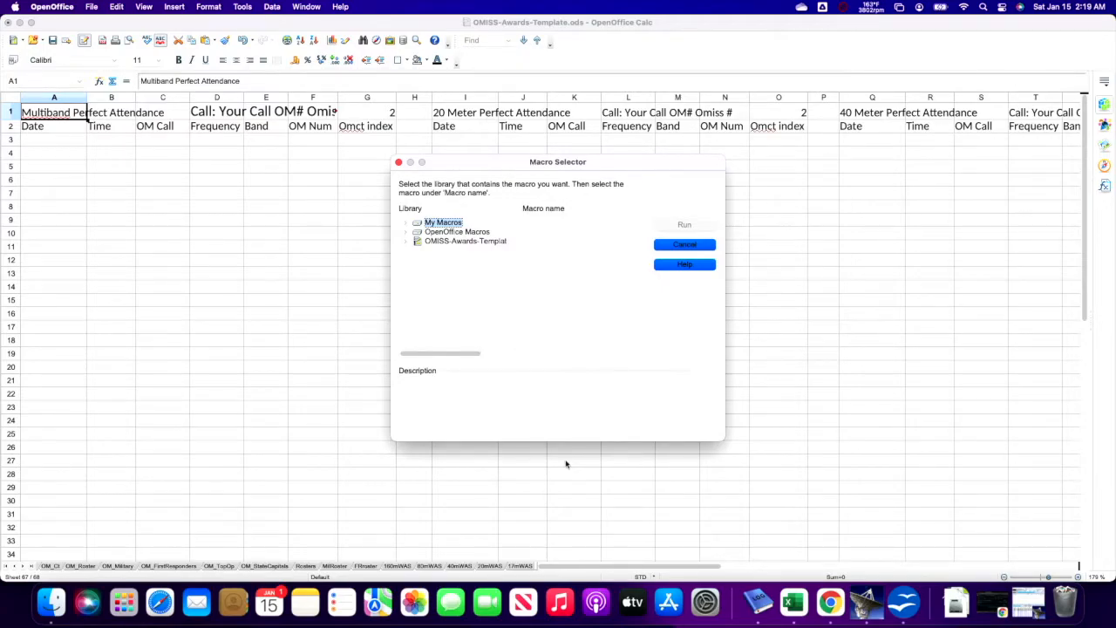
Expand the OMISS-Awards-Template macro library and list the macros in Module1 of its Standard library
left_click(447, 245)
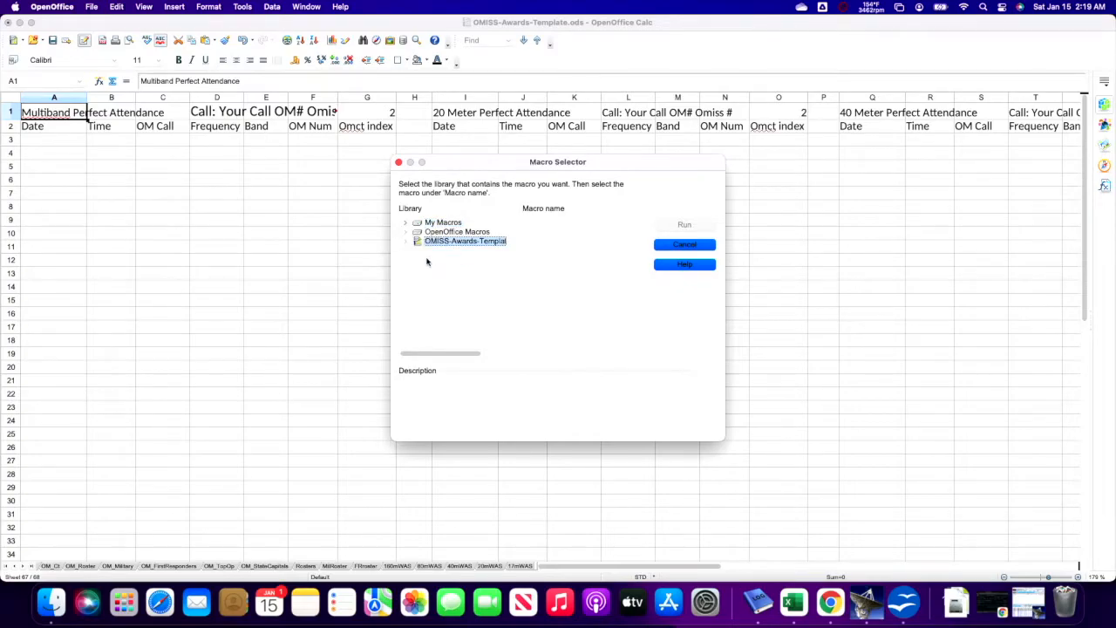
left_click(408, 243)
left_click(419, 251)
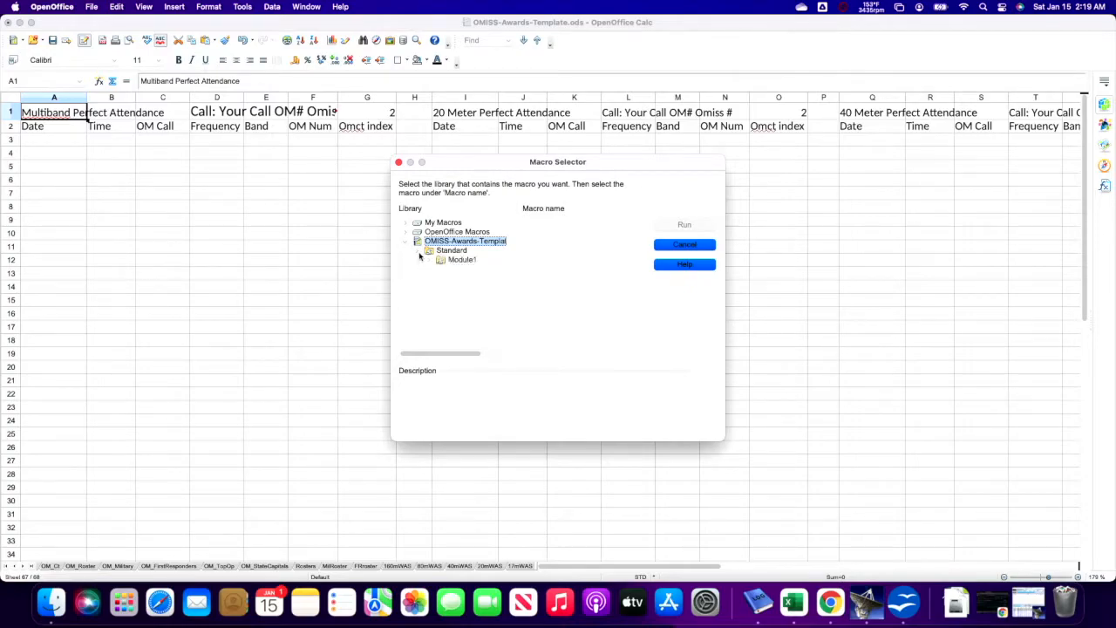
left_click(463, 260)
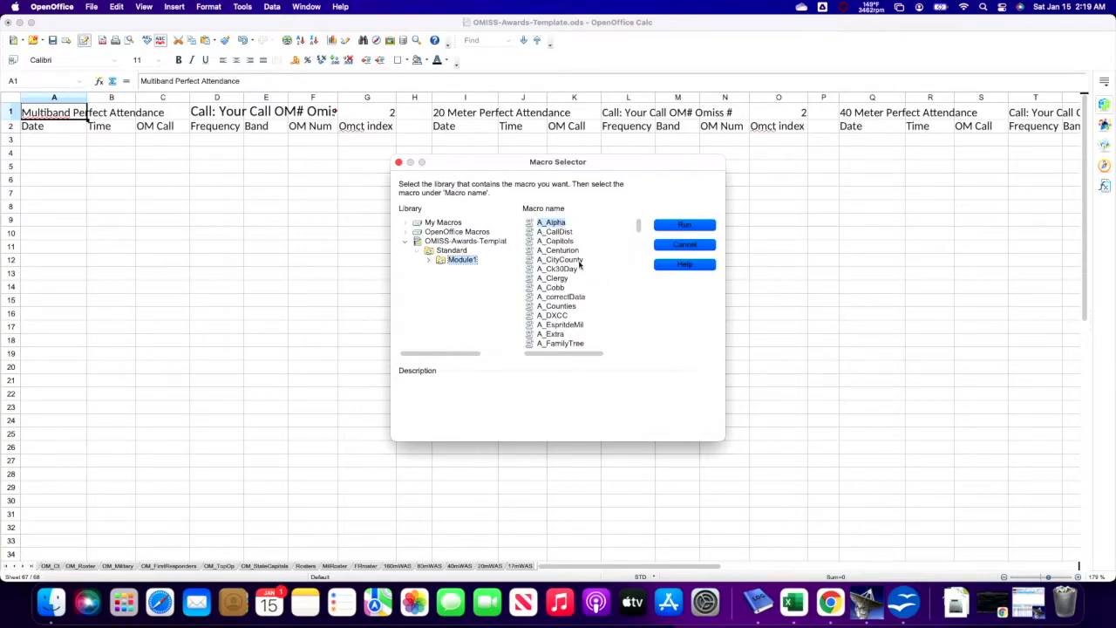
Find the A_WAS macro among the Module1 macros and run it to calculate only the WAS award
scroll(579, 265, "down", 5)
scroll(579, 264, "up", 4)
scroll(579, 264, "up", 1)
scroll(579, 264, "down", 4)
scroll(579, 265, "down", 3)
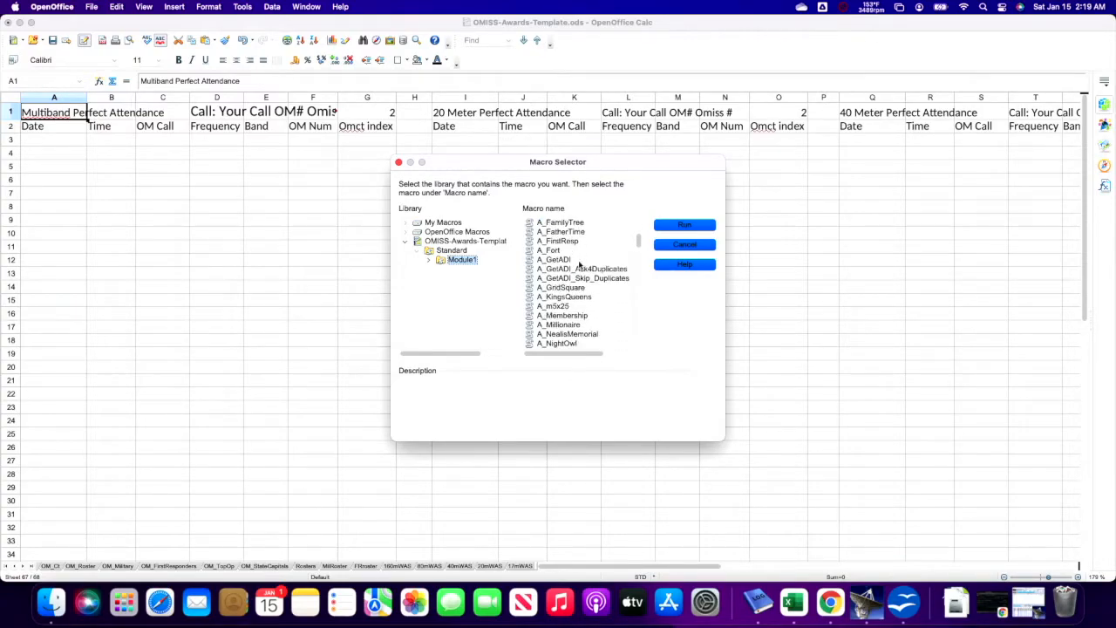
scroll(579, 264, "down", 2)
scroll(579, 265, "down", 5)
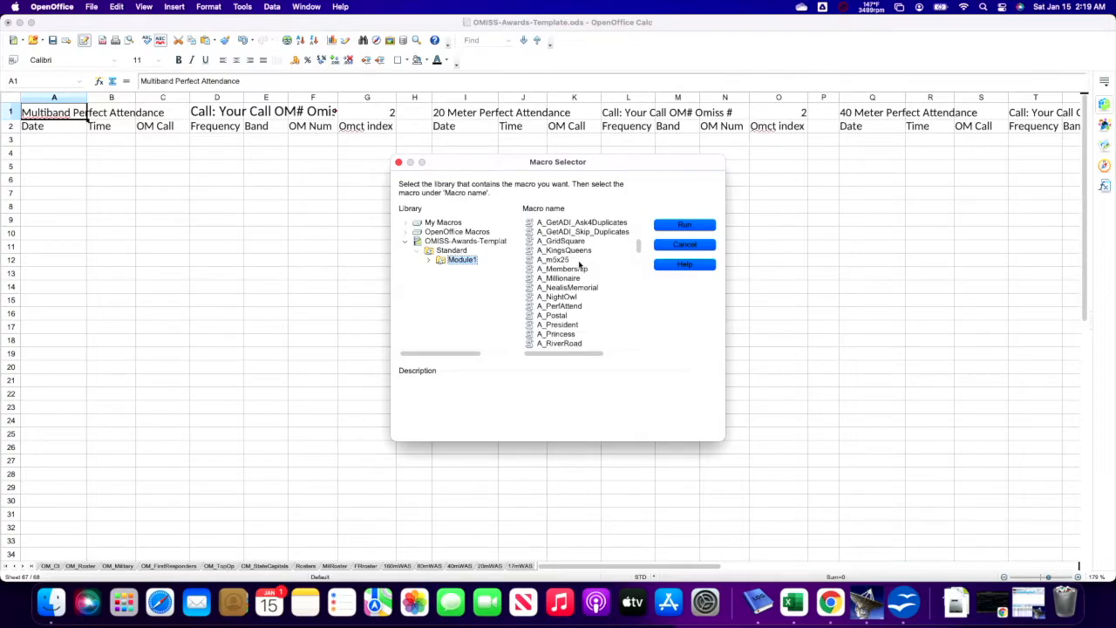
scroll(579, 264, "down", 9)
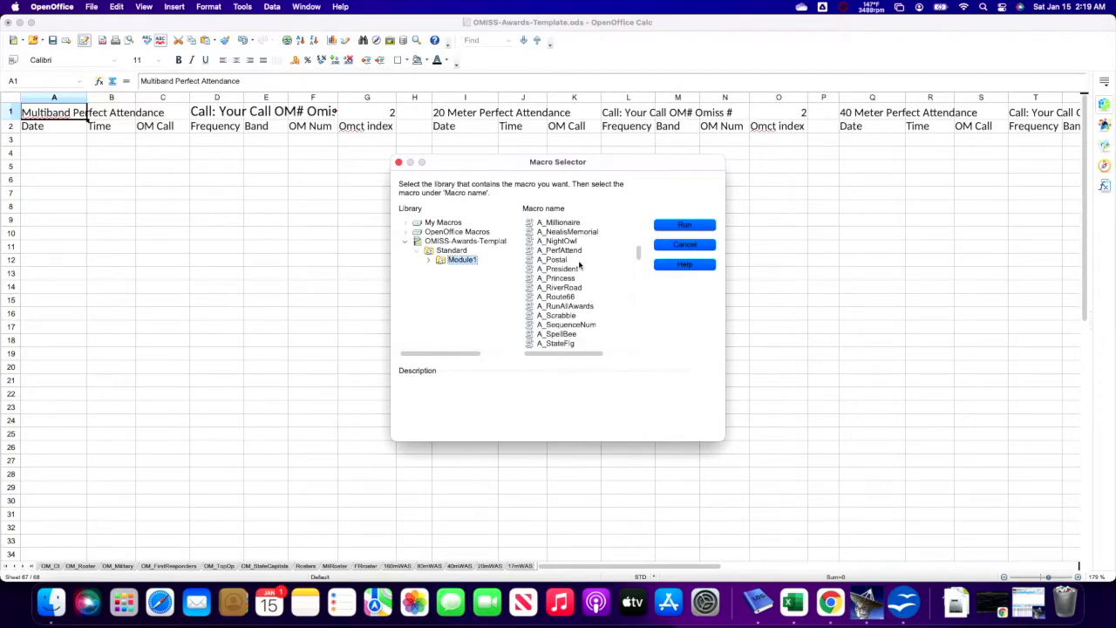
scroll(579, 264, "down", 9)
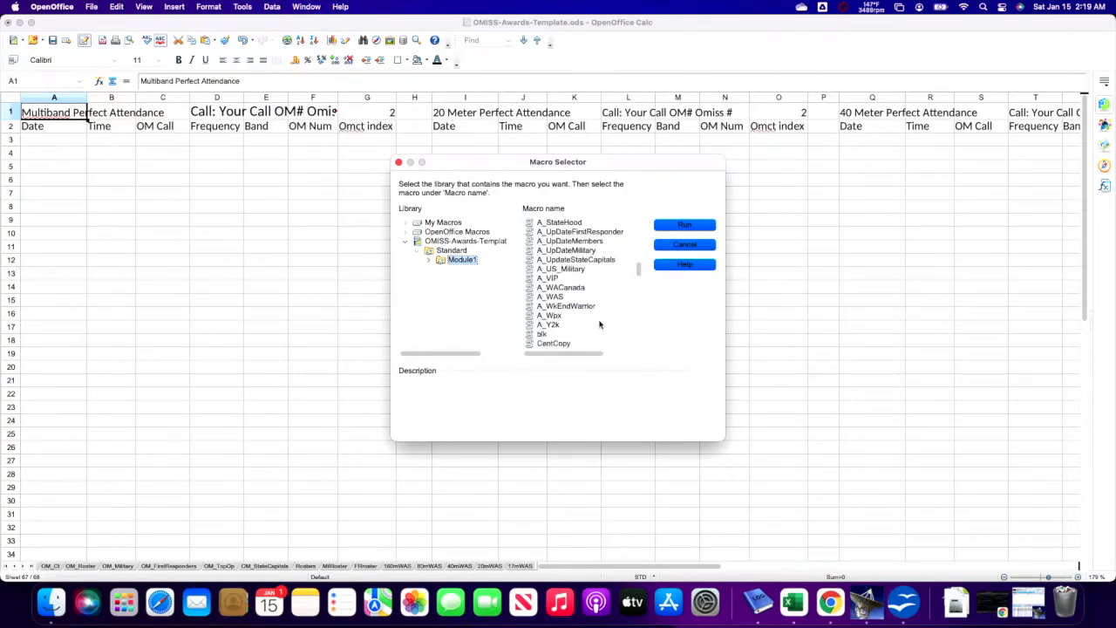
left_click(565, 298)
left_click(680, 230)
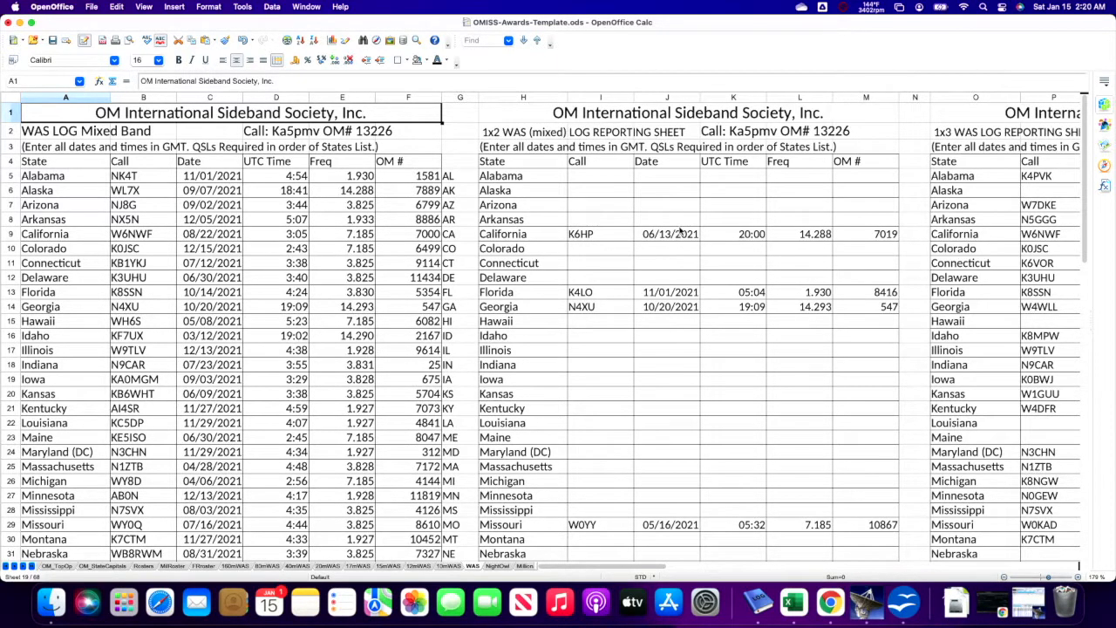
Save the spreadsheet and reveal more of the award sheet tabs that follow WAS
key("super+s")
left_click(26, 567)
left_click(26, 567)
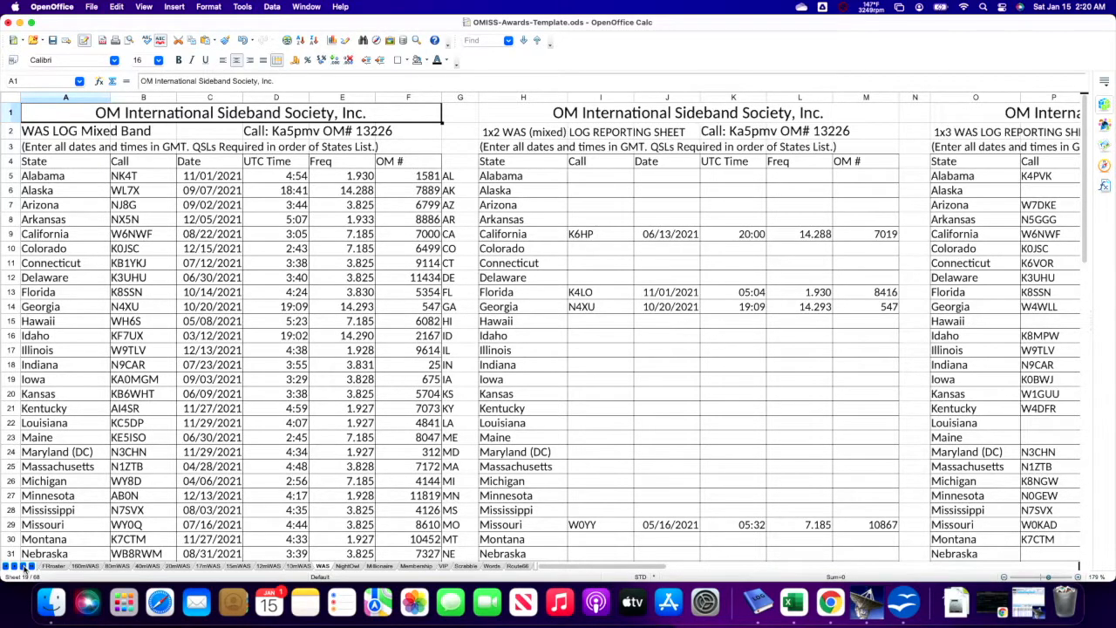